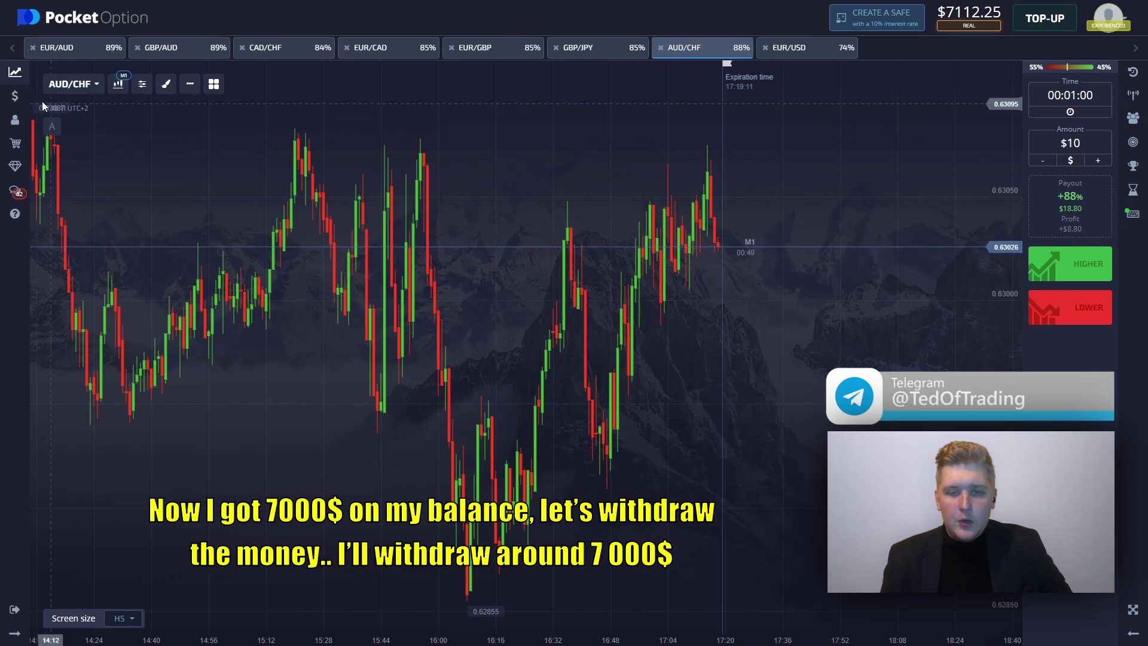
- Open the withdrawal form, choose Tether (USDT) as the payment method and enter an amount of 7000
{"action": "left_click", "coordinate": [12, 99]}
{"action": "left_click", "coordinate": [575, 289]}
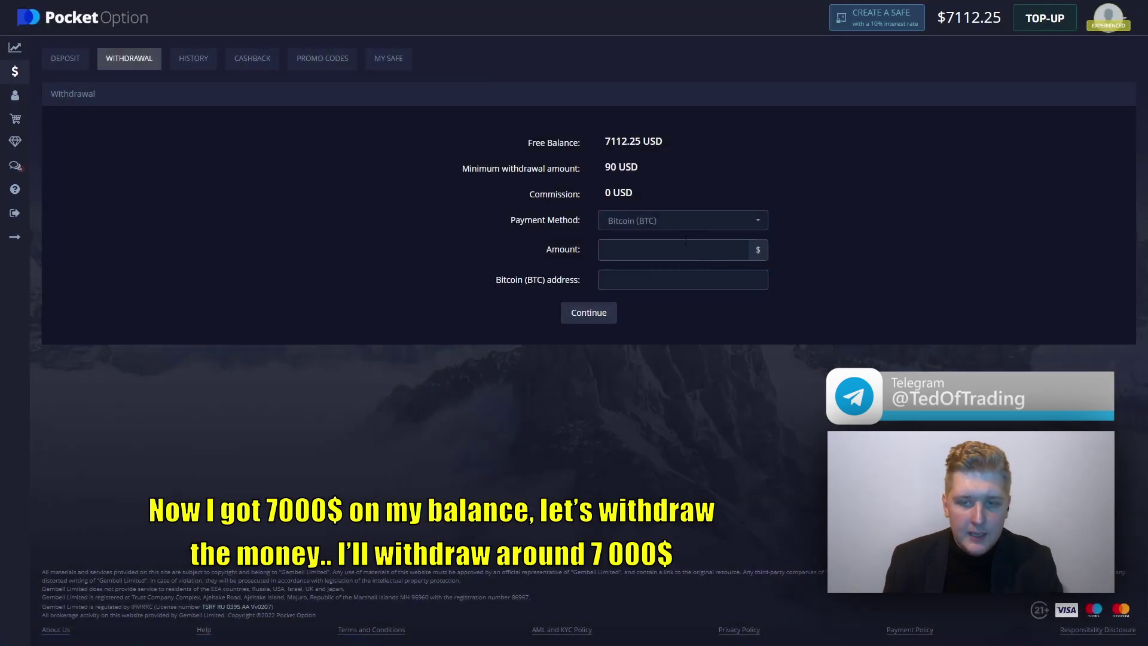
{"action": "left_click", "coordinate": [676, 222]}
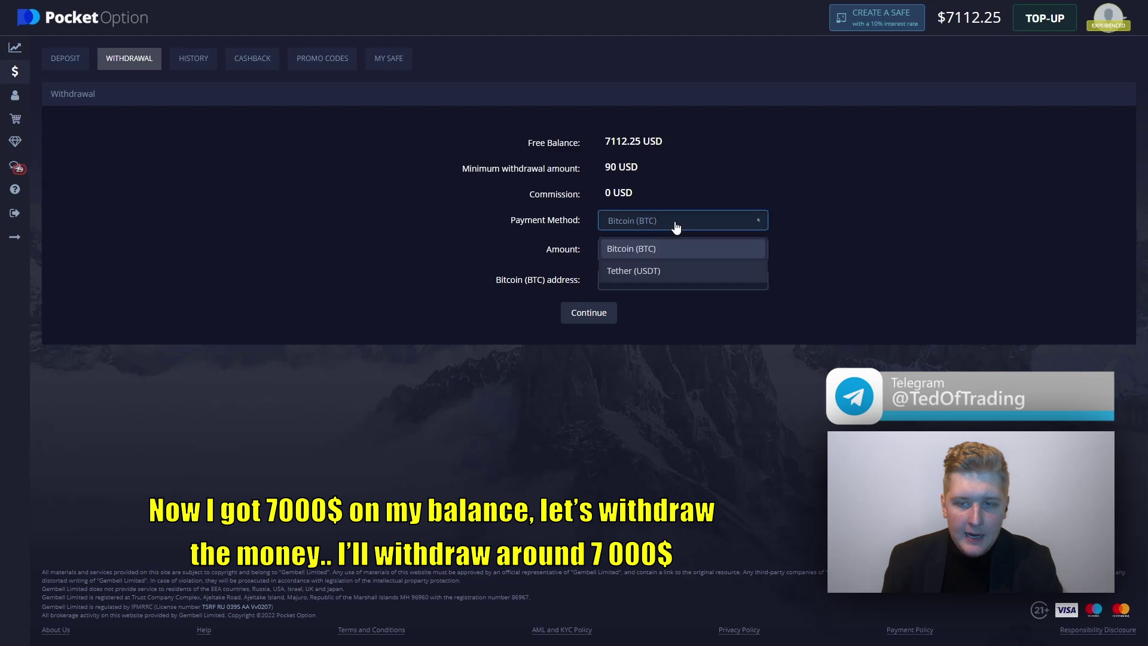
{"action": "left_click", "coordinate": [654, 271]}
{"action": "left_click", "coordinate": [621, 251]}
{"action": "type", "text": "7"}
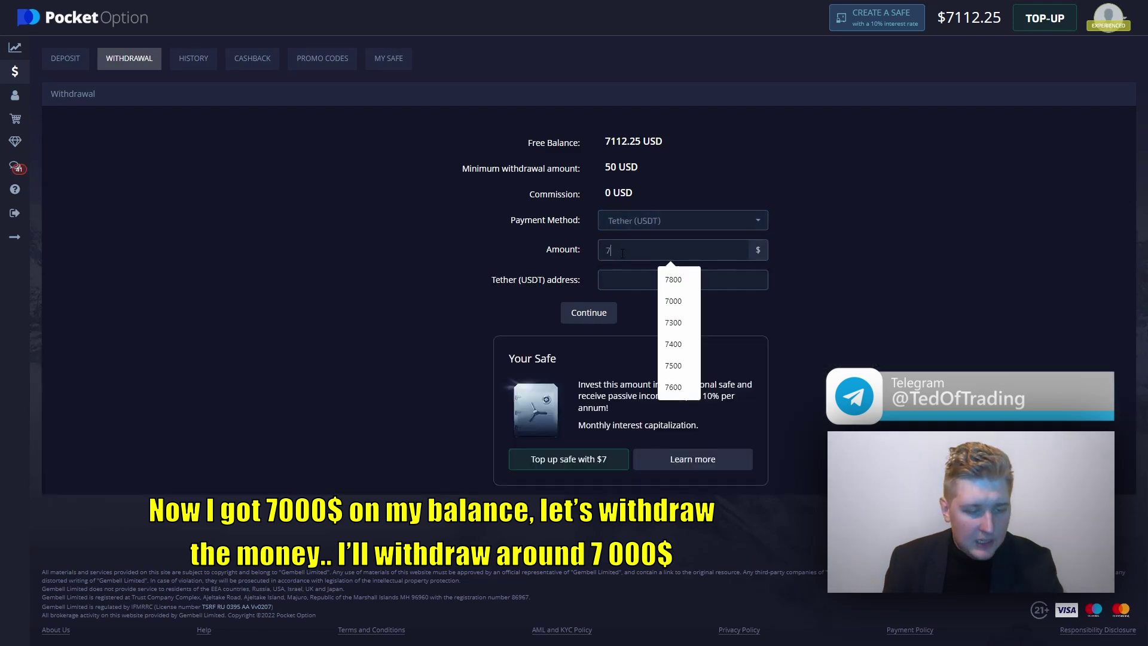
{"action": "type", "text": "000"}
- Fill in the saved Tether (USDT) wallet address and submit the withdrawal request
{"action": "left_click", "coordinate": [657, 279]}
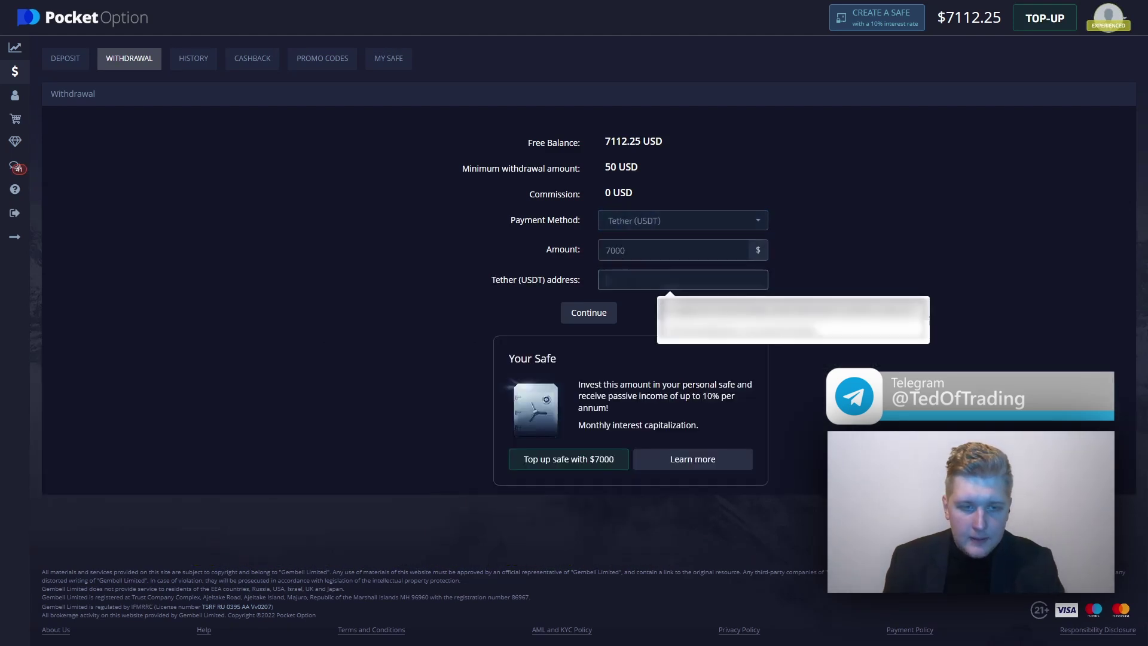
{"action": "left_click", "coordinate": [702, 334]}
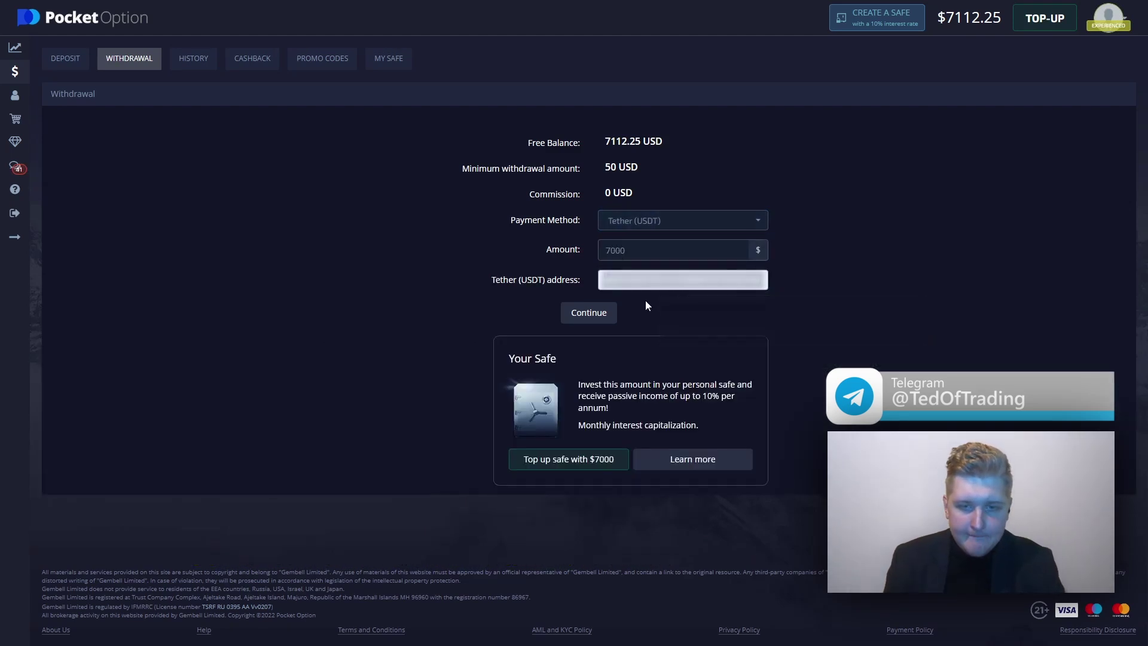
{"action": "left_click", "coordinate": [596, 308]}
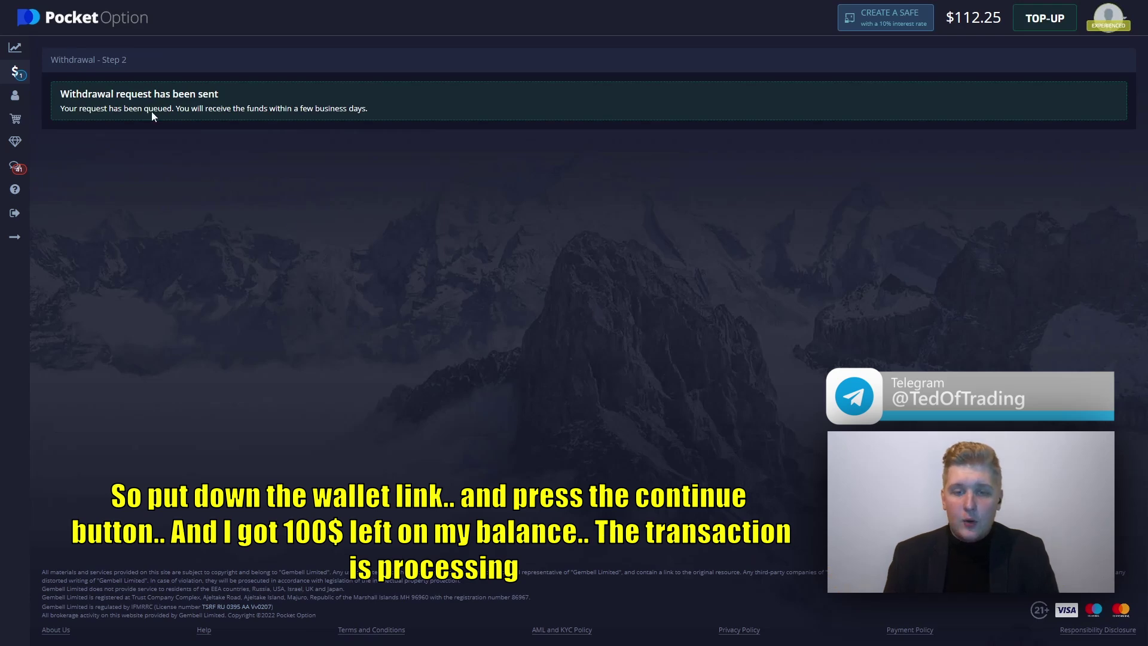
- Return to the live trading chart and briefly check the list of opened trades
{"action": "left_click", "coordinate": [91, 23]}
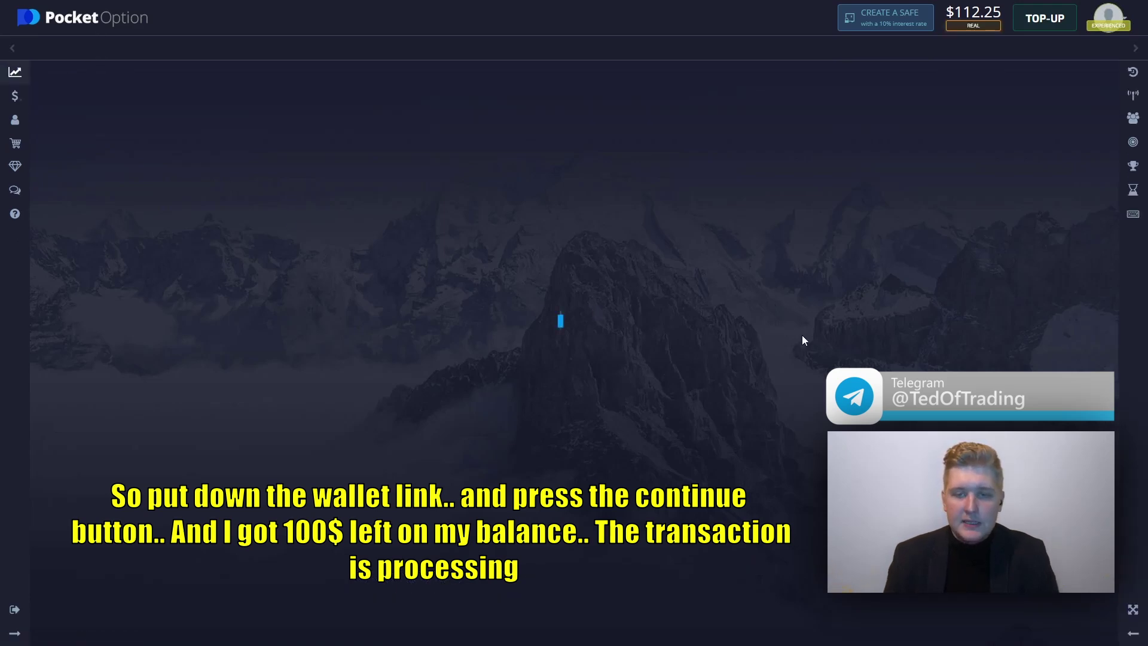
{"action": "left_click", "coordinate": [1133, 73]}
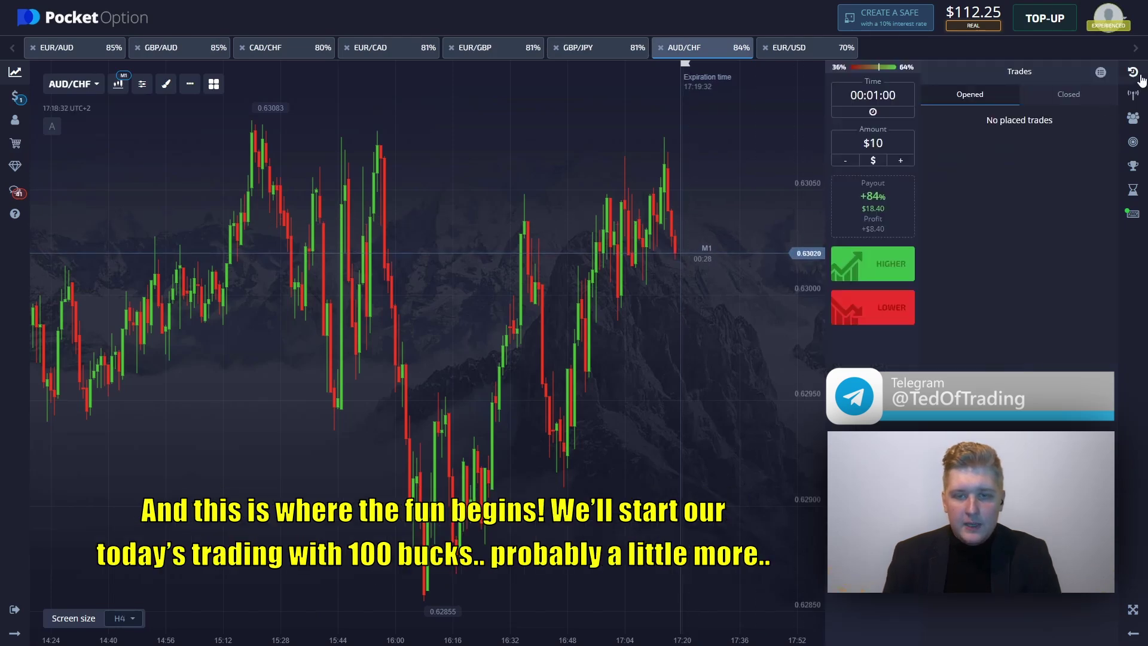
{"action": "left_click", "coordinate": [1133, 73]}
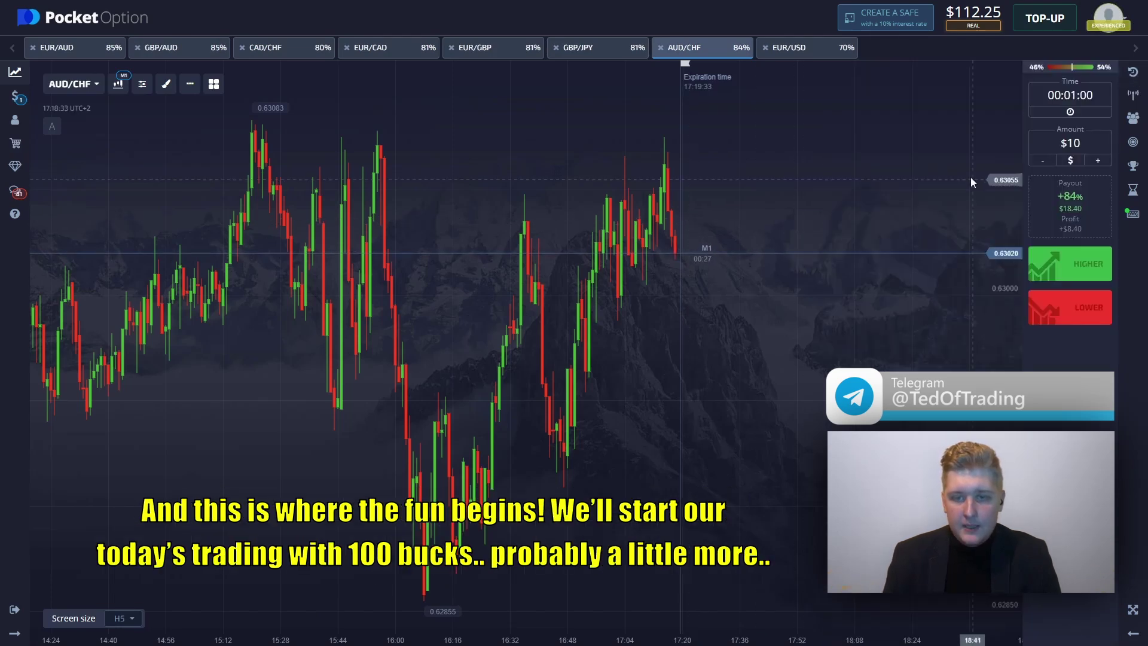
- Set the trade amount to $112
{"action": "left_click", "coordinate": [1094, 140]}
{"action": "key", "text": "BackSpace"}
{"action": "type", "text": "1"}
{"action": "type", "text": "2"}
{"action": "left_click", "coordinate": [812, 375]}
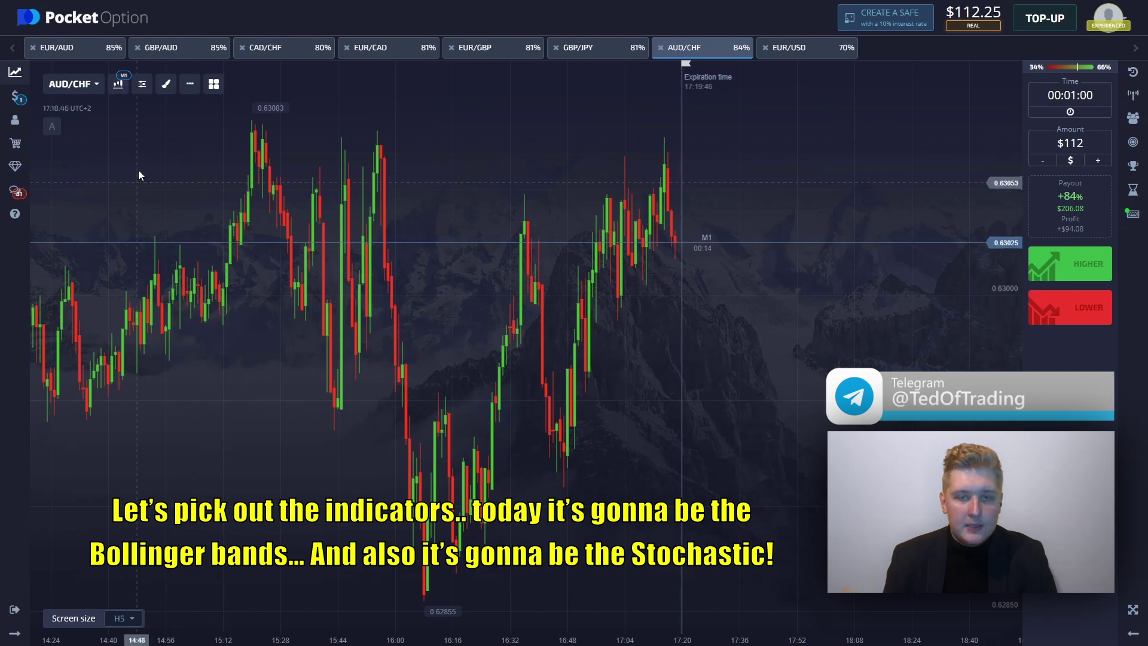
- Add the Bollinger Bands and Stochastic Oscillator indicators to the AUD/CHF chart
{"action": "left_click", "coordinate": [141, 84]}
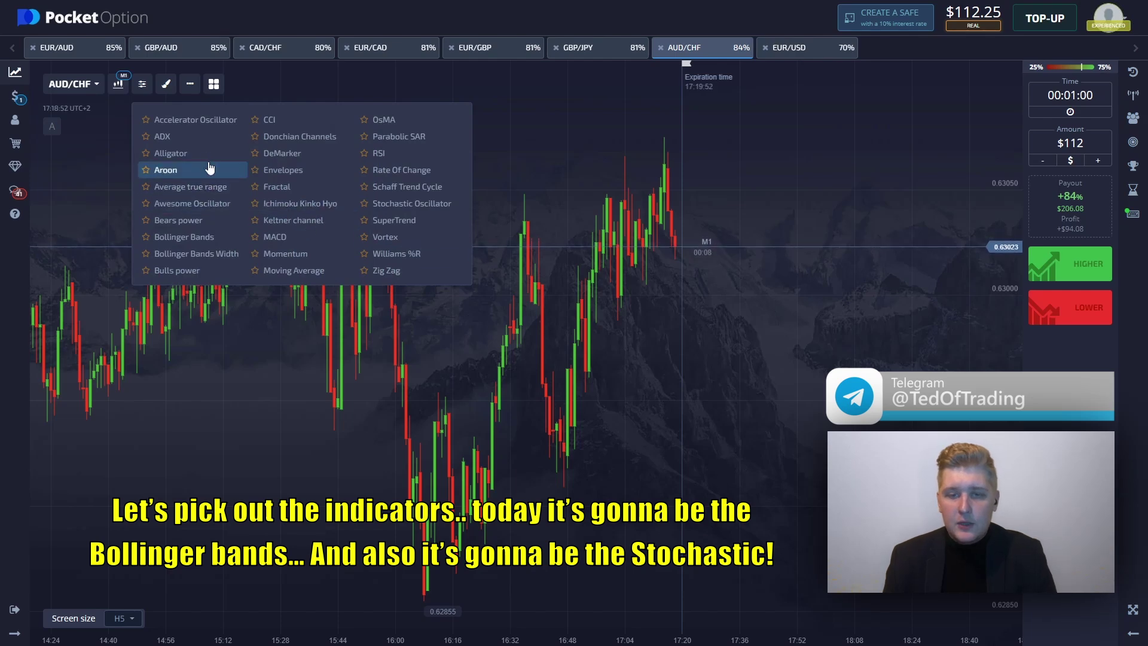
{"action": "left_click", "coordinate": [202, 238]}
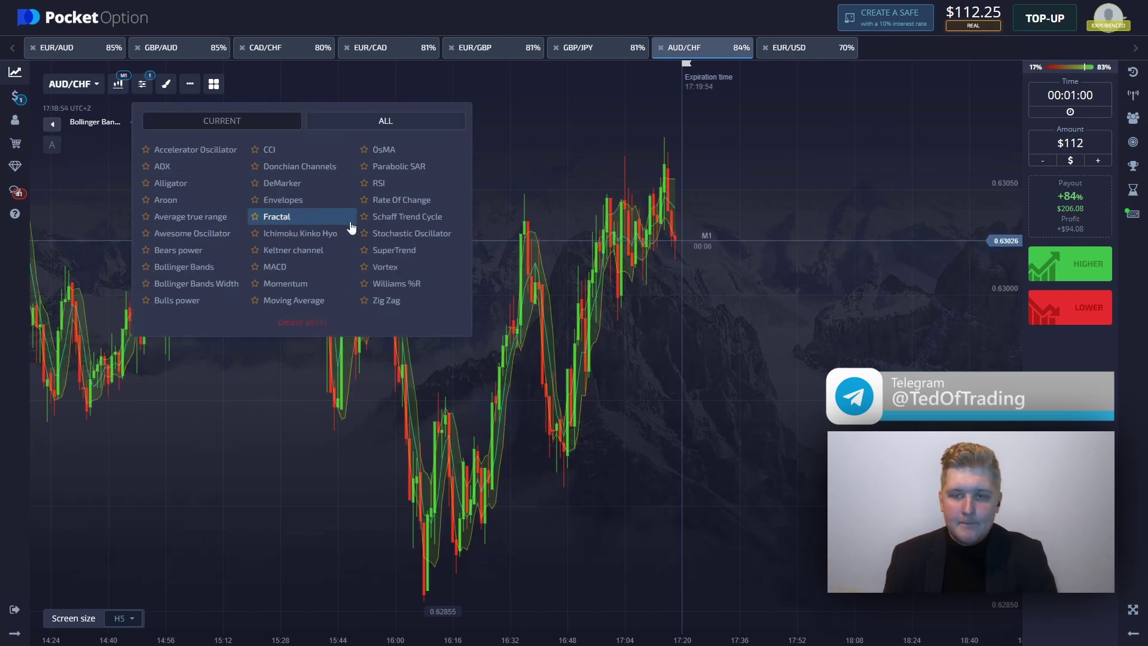
{"action": "left_click", "coordinate": [419, 233]}
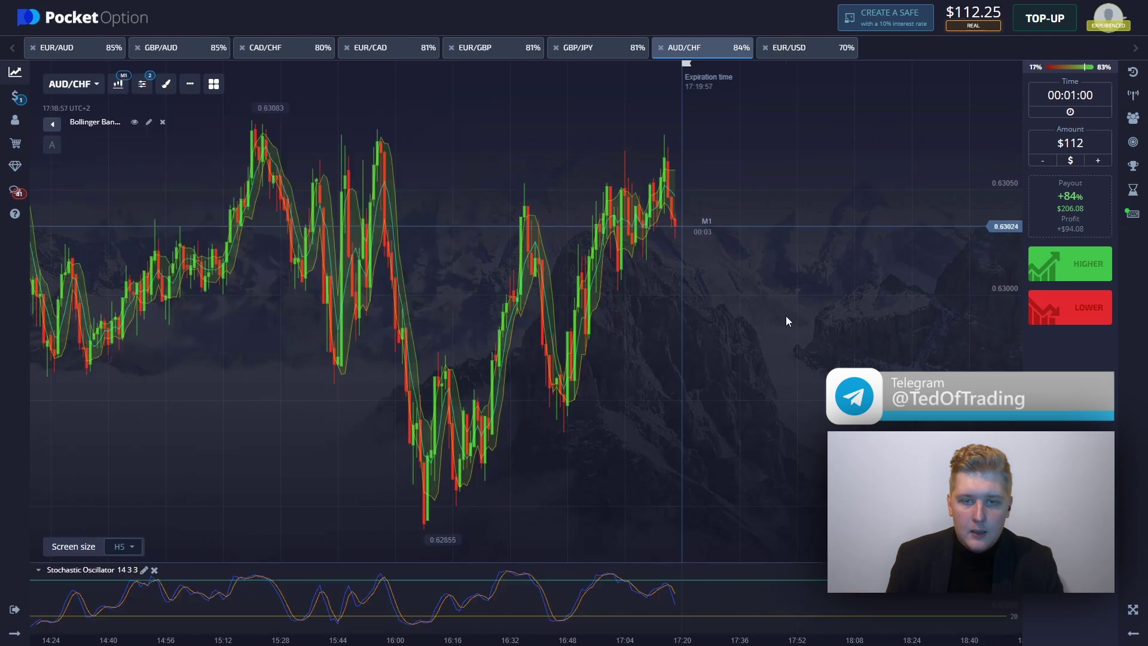
{"action": "scroll", "coordinate": [688, 307], "scroll_direction": "up", "scroll_amount": 2}
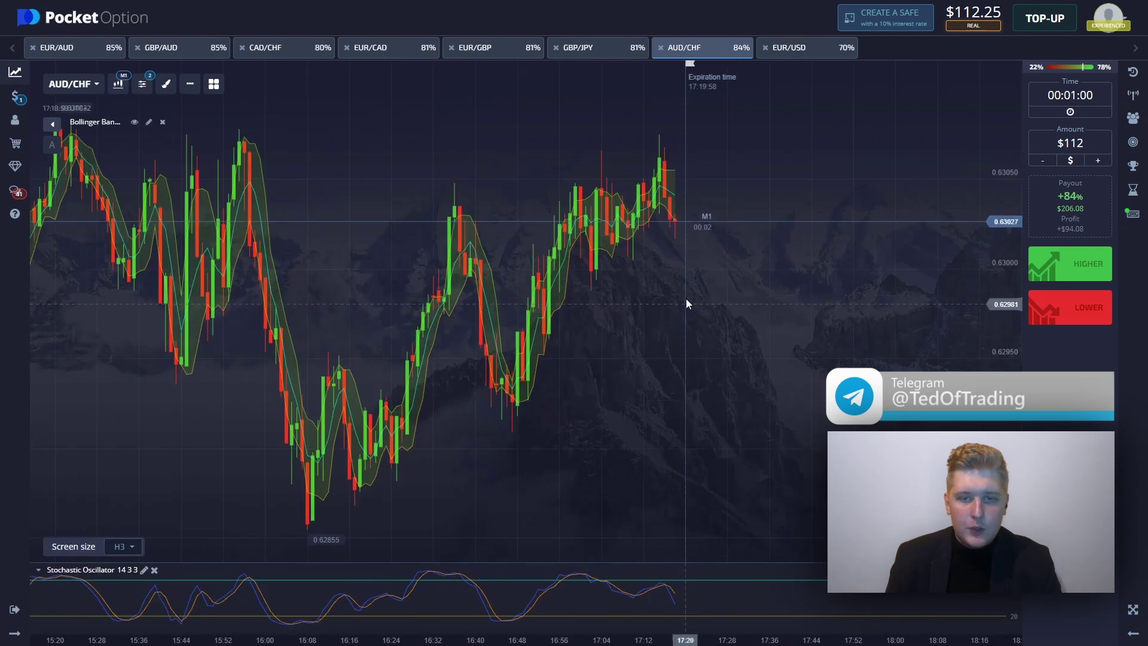
- Set the Bollinger Bands period to 13 and deviation to 2, and save the settings
{"action": "left_click", "coordinate": [148, 123]}
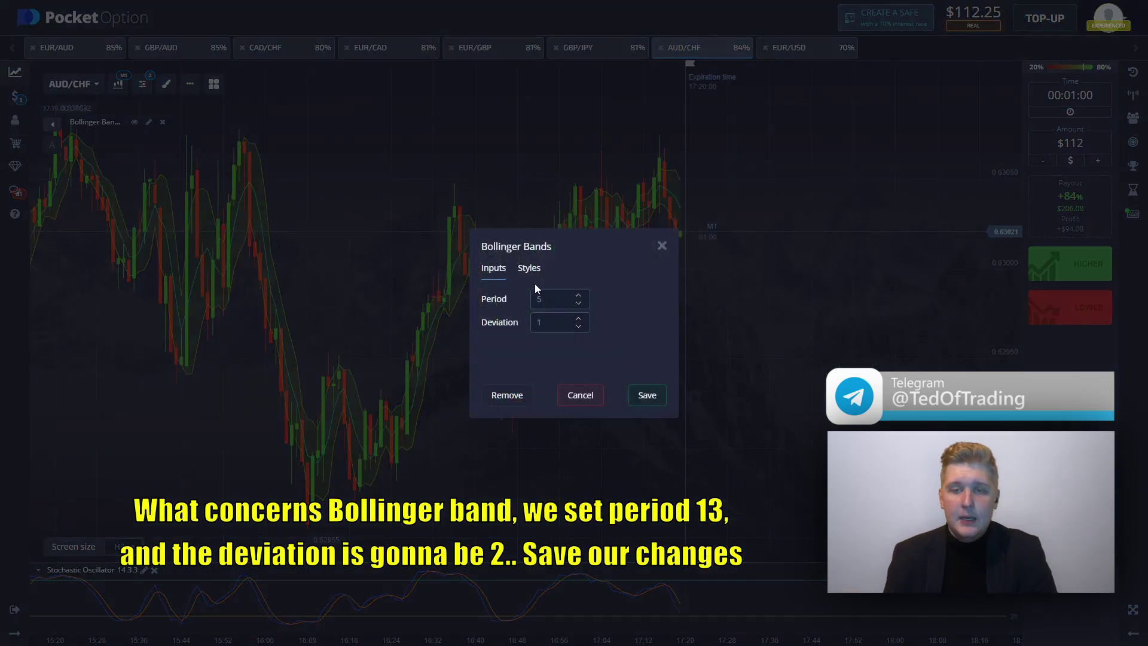
{"action": "double_click", "coordinate": [554, 325]}
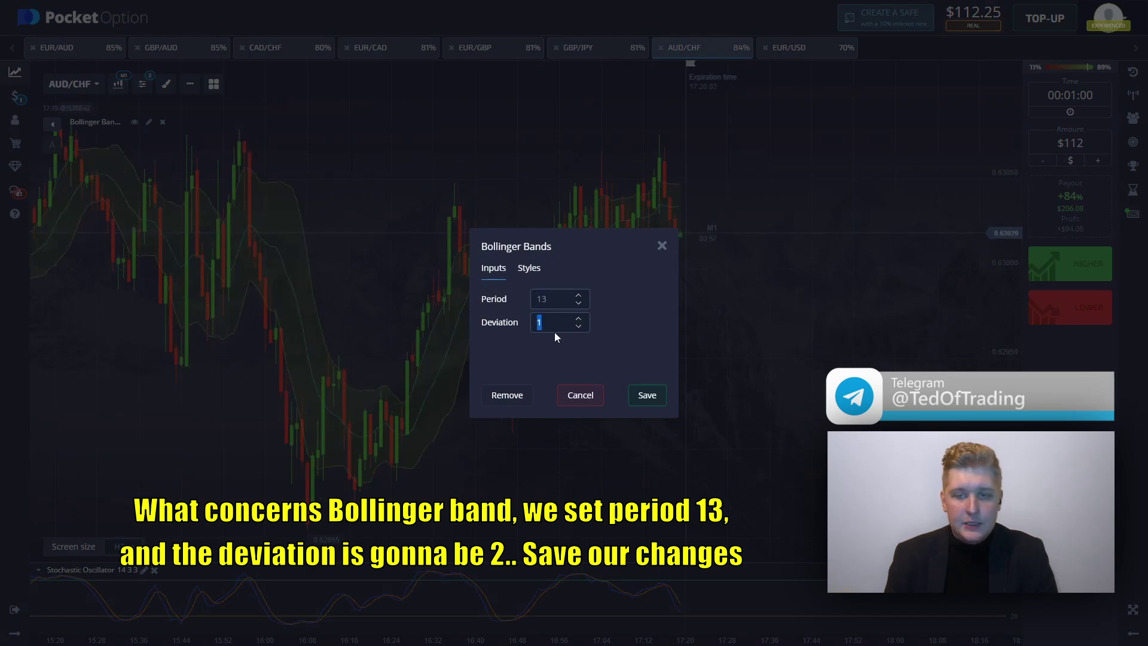
{"action": "left_click", "coordinate": [648, 395]}
{"action": "scroll", "coordinate": [705, 331], "scroll_direction": "down", "scroll_amount": 2}
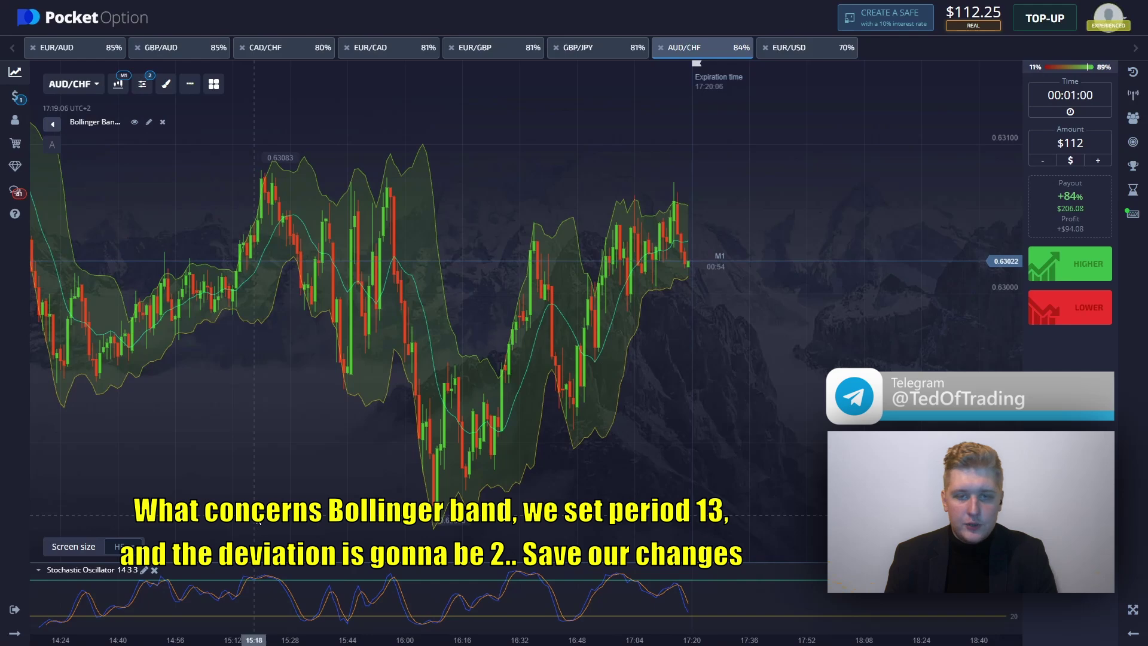
- Set the Stochastic Oscillator's %K period to 20 and its upper and lower level lines to 70 and 30
{"action": "left_click", "coordinate": [145, 570]}
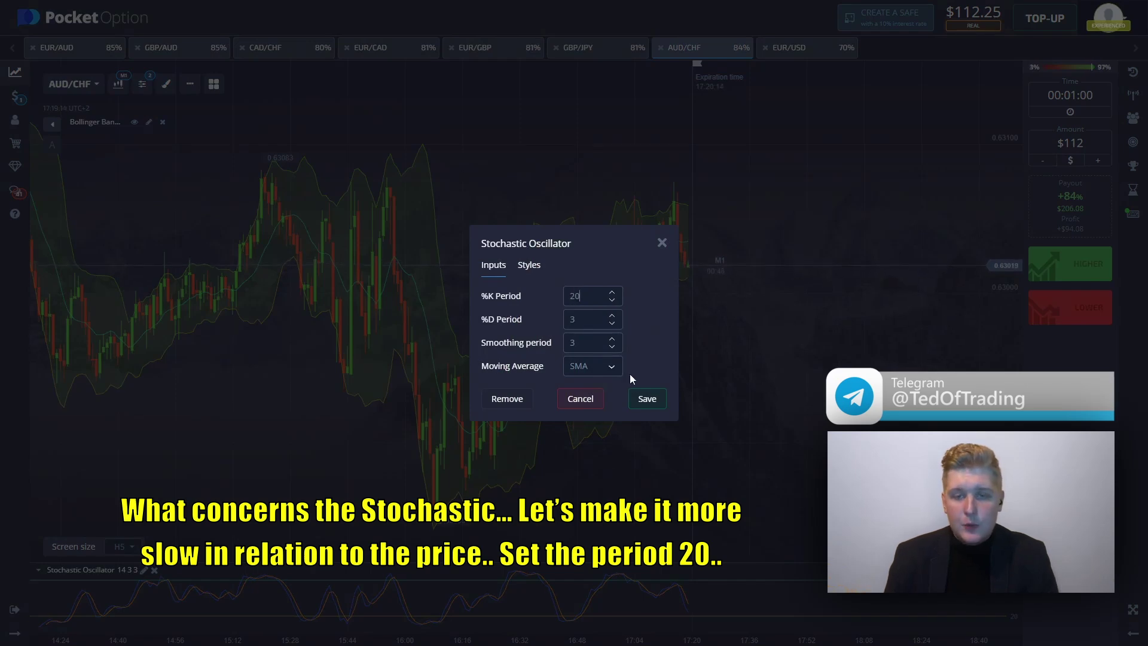
{"action": "left_click", "coordinate": [647, 399]}
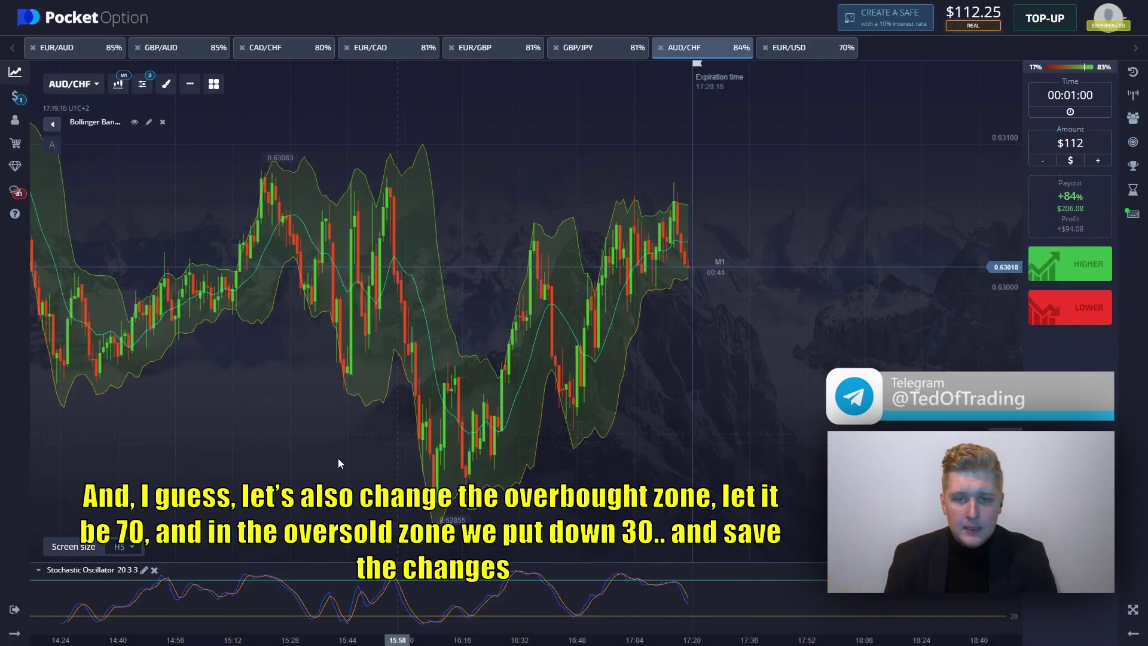
{"action": "left_click", "coordinate": [145, 571]}
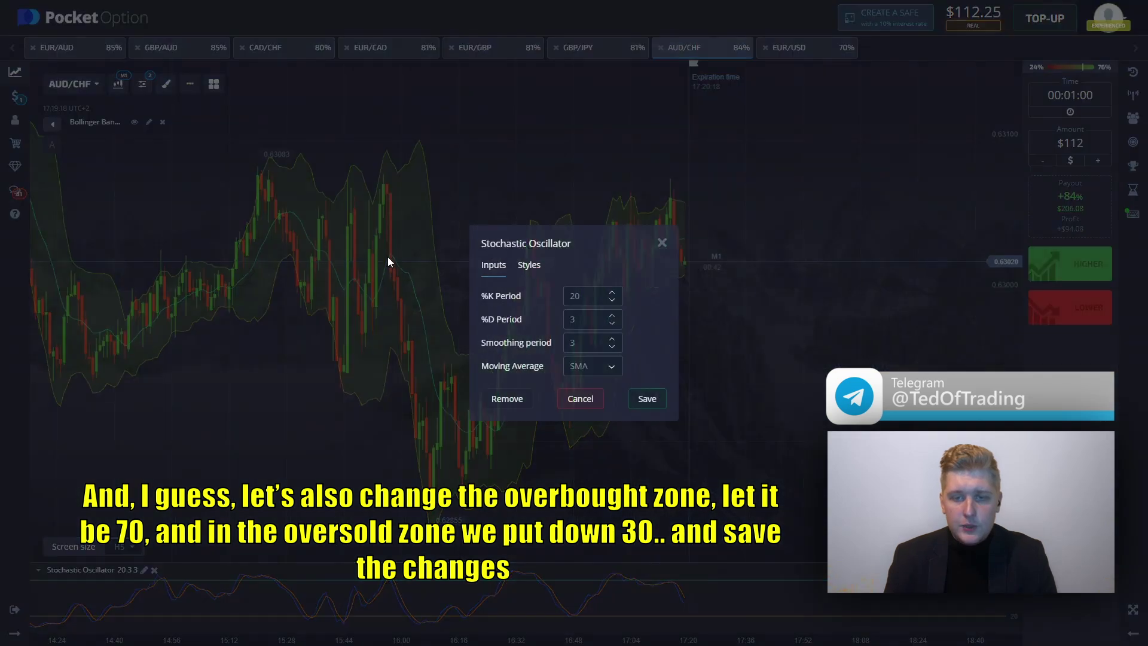
{"action": "left_click", "coordinate": [528, 266]}
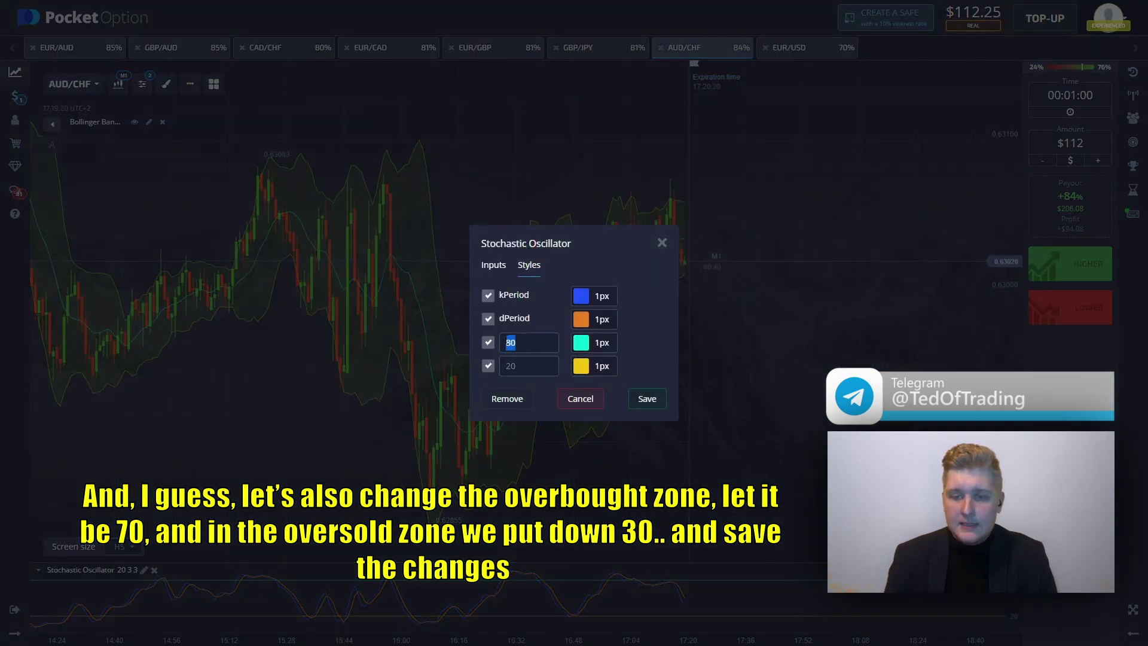
{"action": "left_click", "coordinate": [505, 367]}
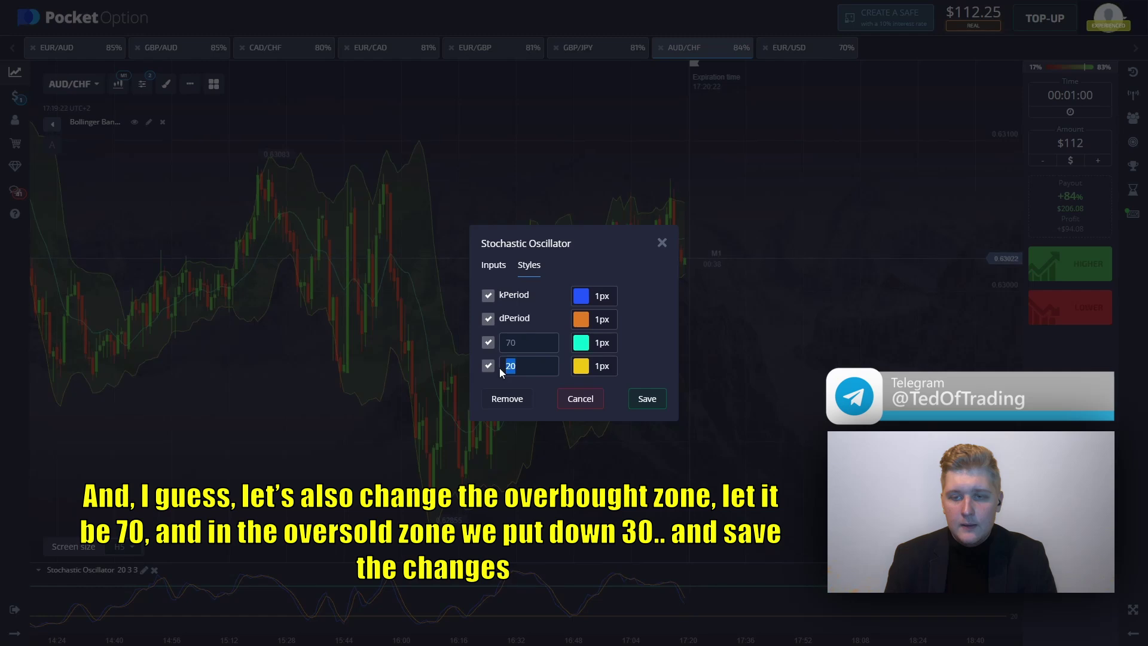
{"action": "type", "text": "30"}
{"action": "left_click", "coordinate": [647, 398]}
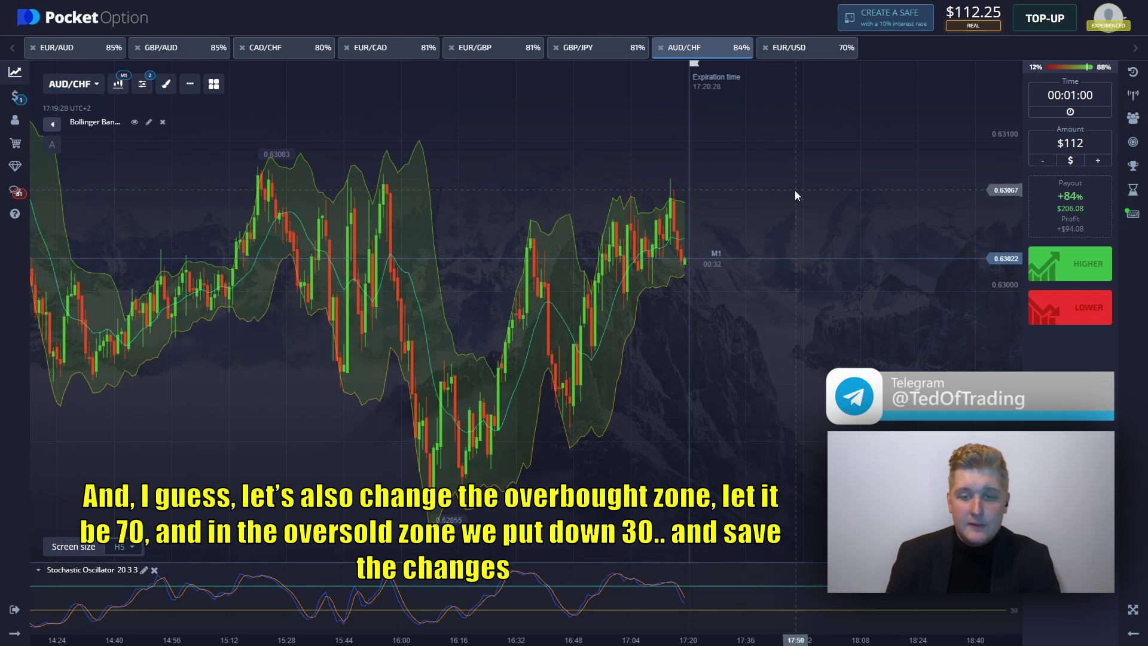
- Compare the EUR/USD, EUR/CAD and CAD/CHF charts, and open a one-minute $112 Higher trade on GBP/AUD
{"action": "left_click", "coordinate": [804, 57]}
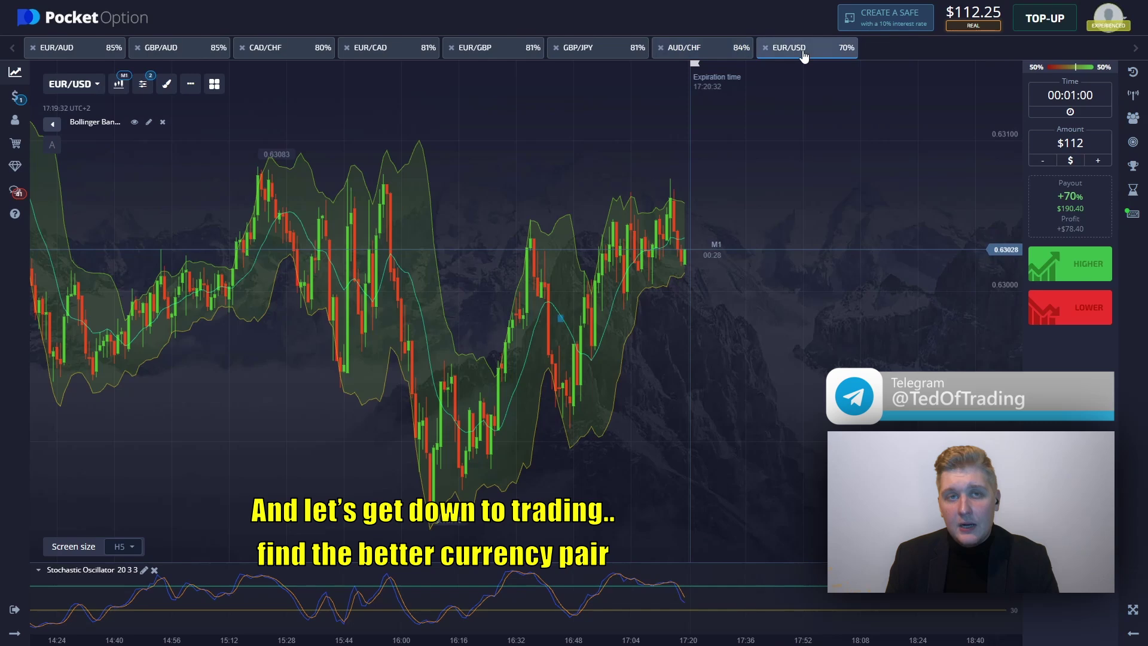
{"action": "left_click", "coordinate": [379, 53]}
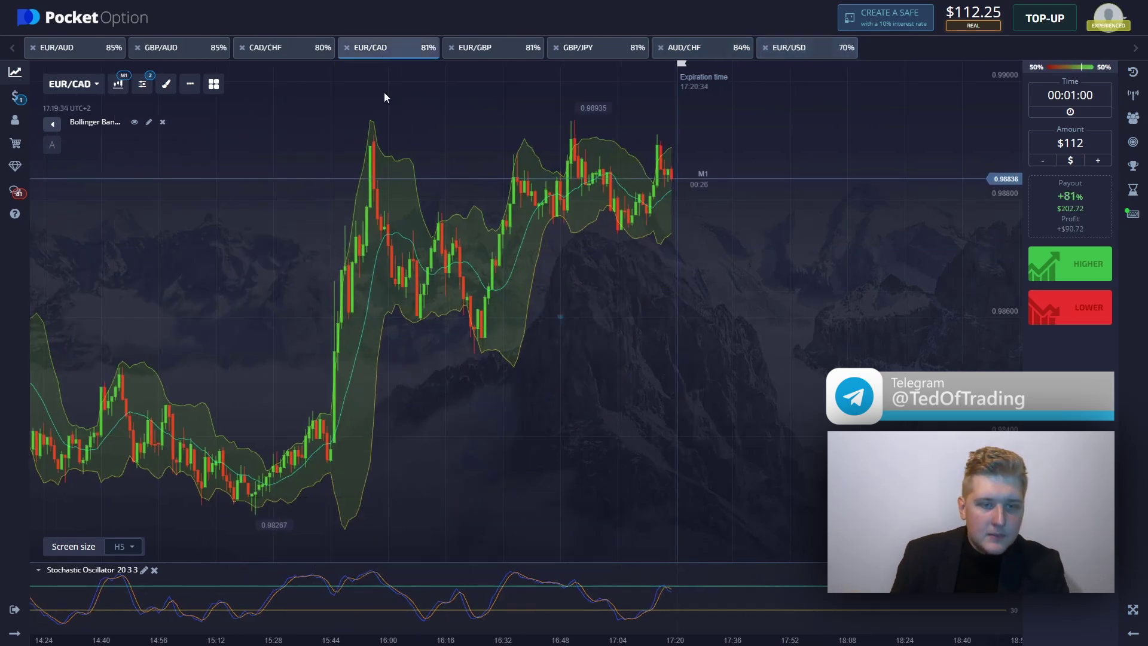
{"action": "left_click_drag", "start_coordinate": [374, 148], "coordinate": [492, 164]}
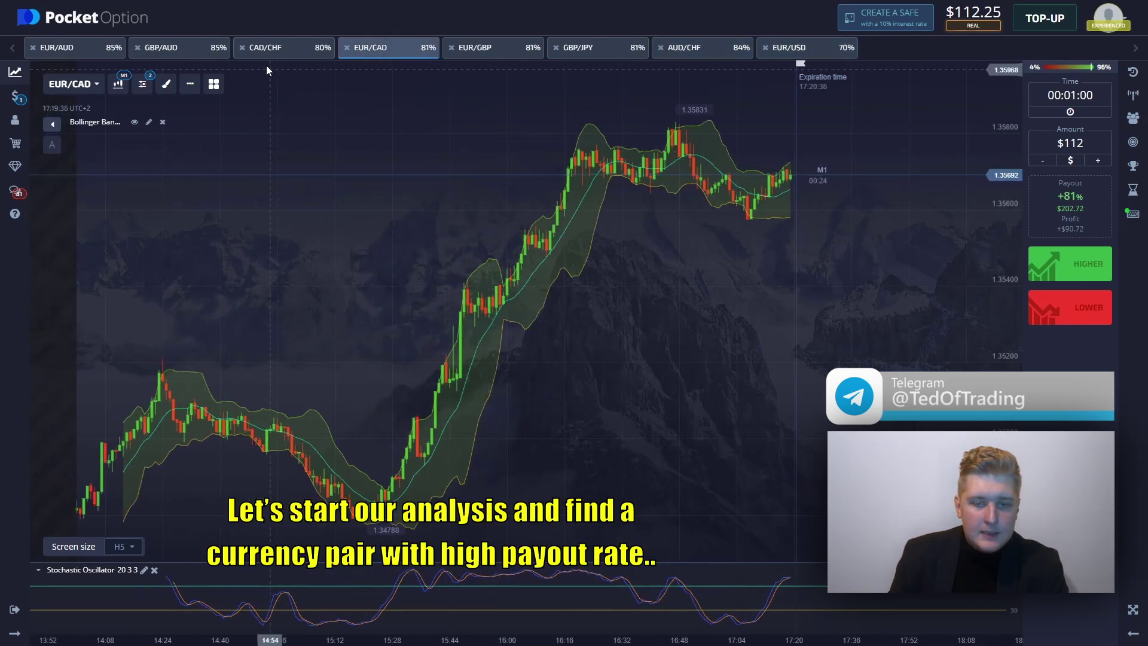
{"action": "left_click", "coordinate": [280, 57]}
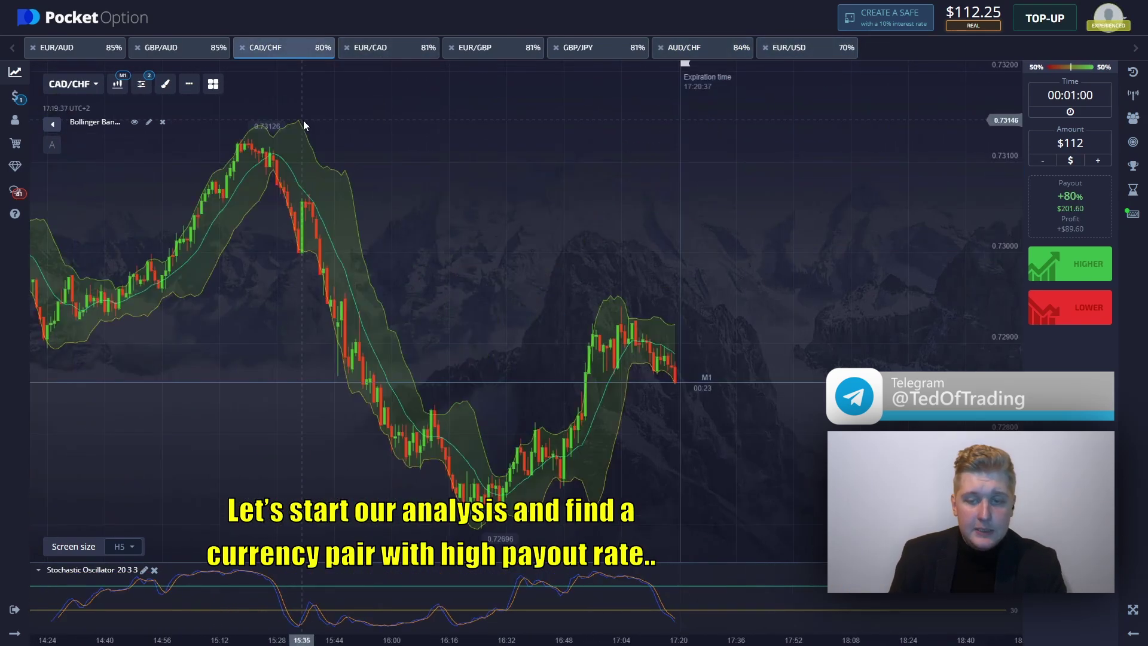
{"action": "left_click", "coordinate": [167, 50]}
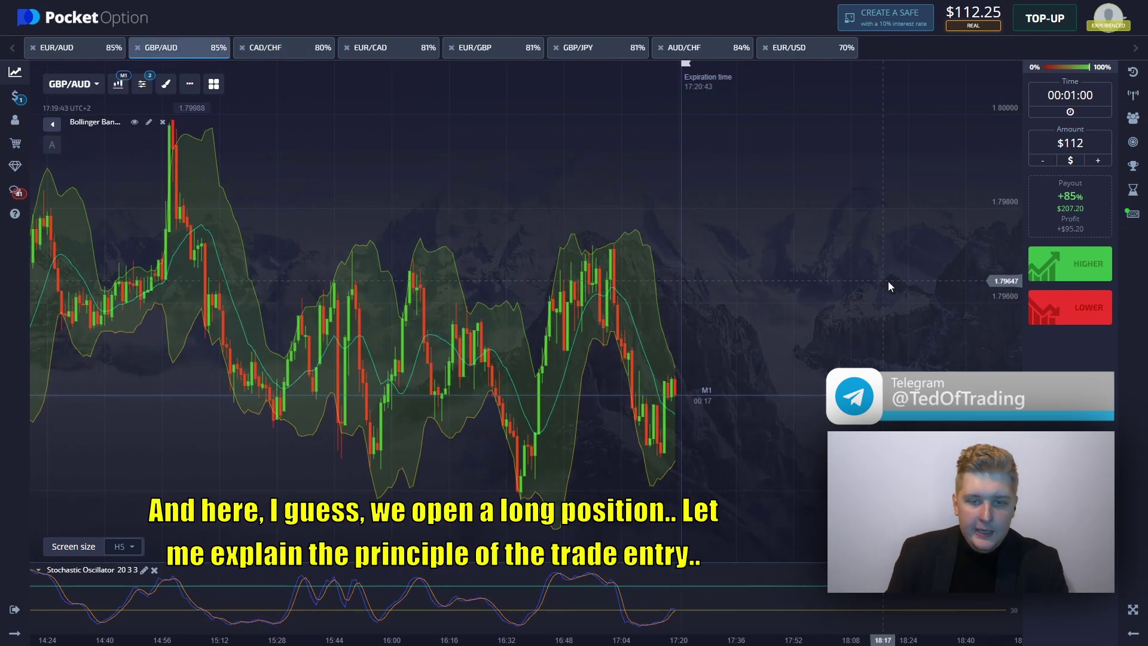
{"action": "left_click", "coordinate": [1055, 262]}
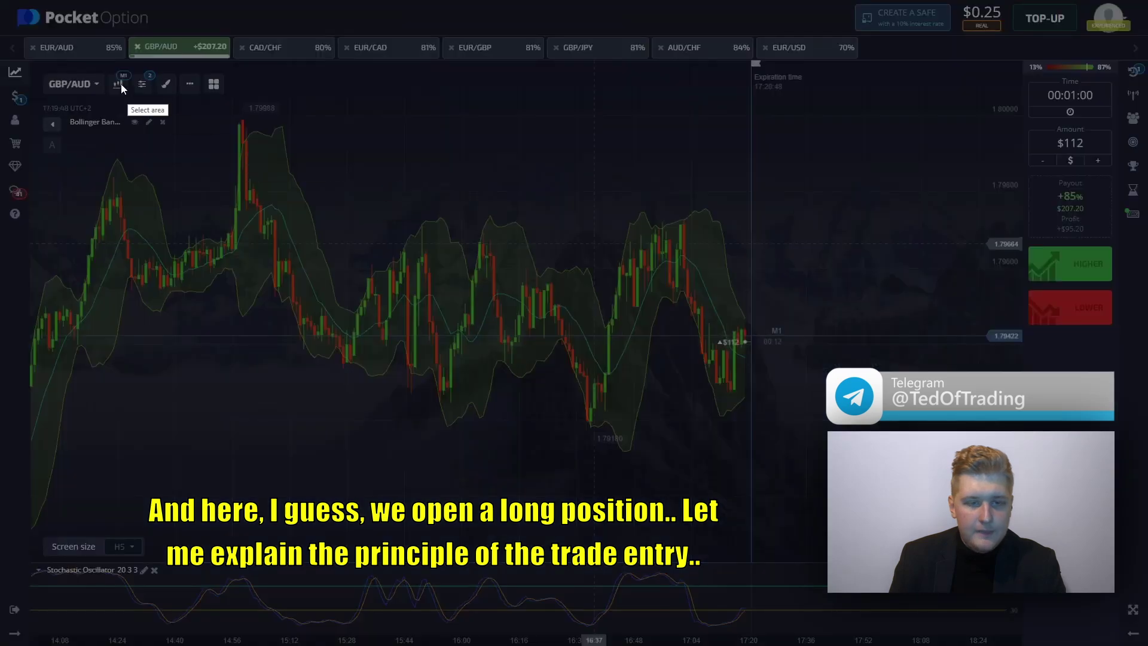
- Capture the chart area and mark the latest Stochastic crossing and the last price drop with circles and arrows
{"action": "left_click_drag", "start_coordinate": [31, 68], "coordinate": [1019, 635]}
{"action": "mouse_move", "coordinate": [734, 606]}
{"action": "left_mouse_down"}
{"action": "mouse_move", "coordinate": [738, 615]}
{"action": "mouse_move", "coordinate": [761, 605]}
{"action": "mouse_move", "coordinate": [775, 575]}
{"action": "left_mouse_up"}
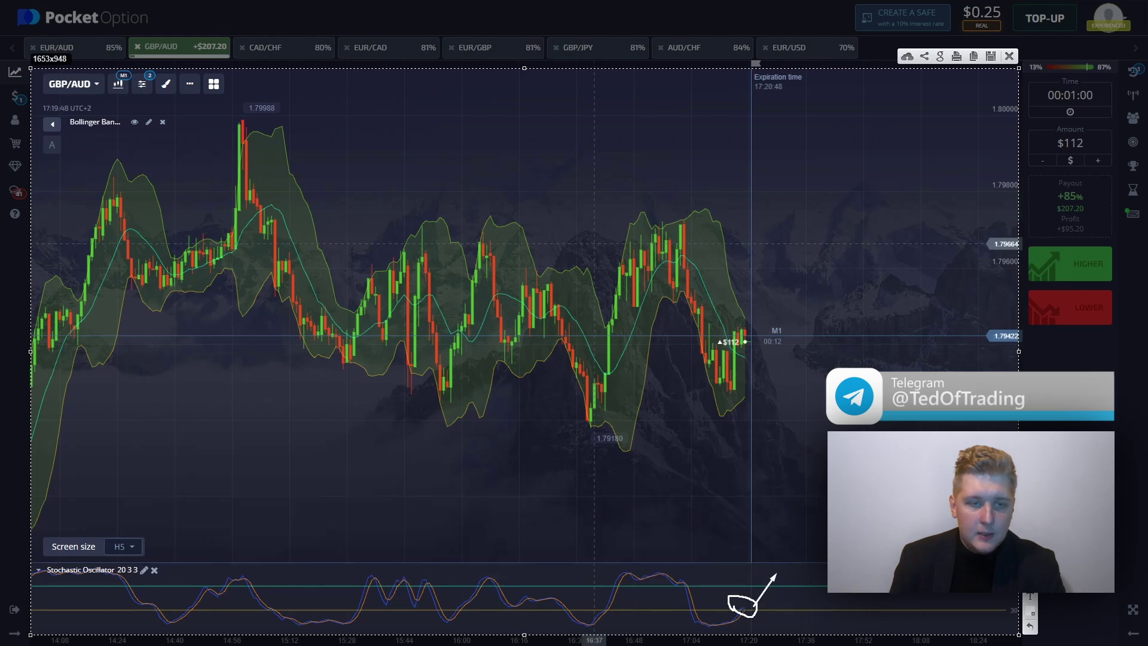
{"action": "mouse_move", "coordinate": [694, 366]}
{"action": "left_mouse_down"}
{"action": "mouse_move", "coordinate": [719, 369]}
{"action": "mouse_move", "coordinate": [719, 350]}
{"action": "mouse_move", "coordinate": [731, 399]}
{"action": "left_mouse_up"}
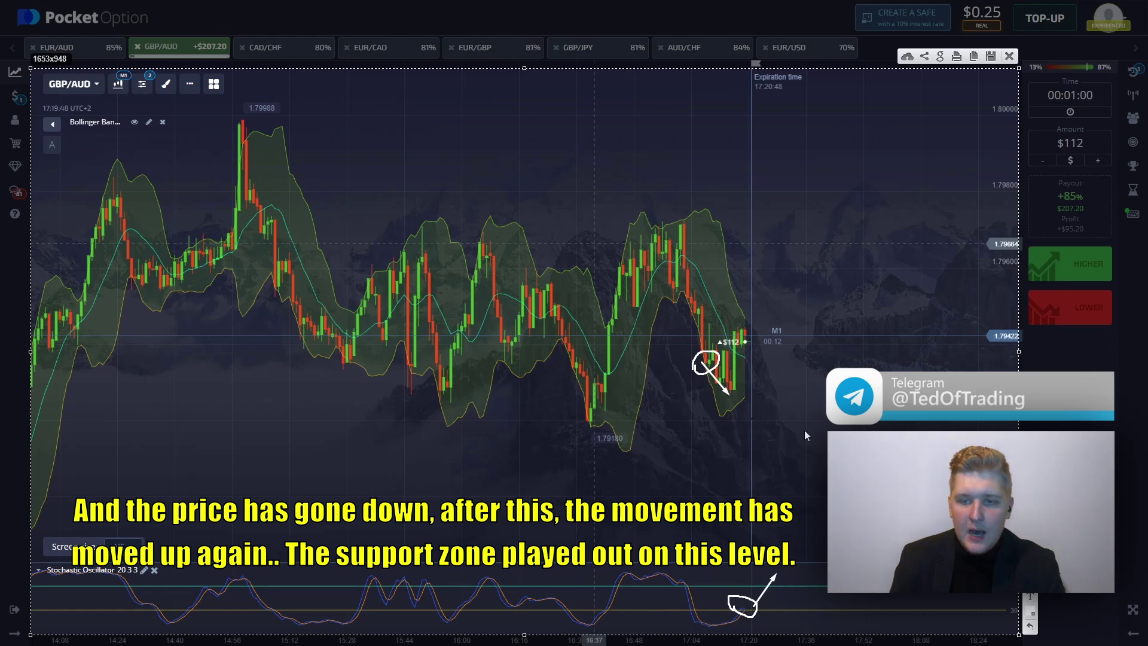
- Mark the support zone at the recent lows with a rectangle and upward price arrows, and close the capture without saving
{"action": "left_click_drag", "start_coordinate": [741, 392], "coordinate": [534, 412]}
{"action": "left_click_drag", "start_coordinate": [608, 392], "coordinate": [616, 378]}
{"action": "left_click_drag", "start_coordinate": [739, 392], "coordinate": [744, 370]}
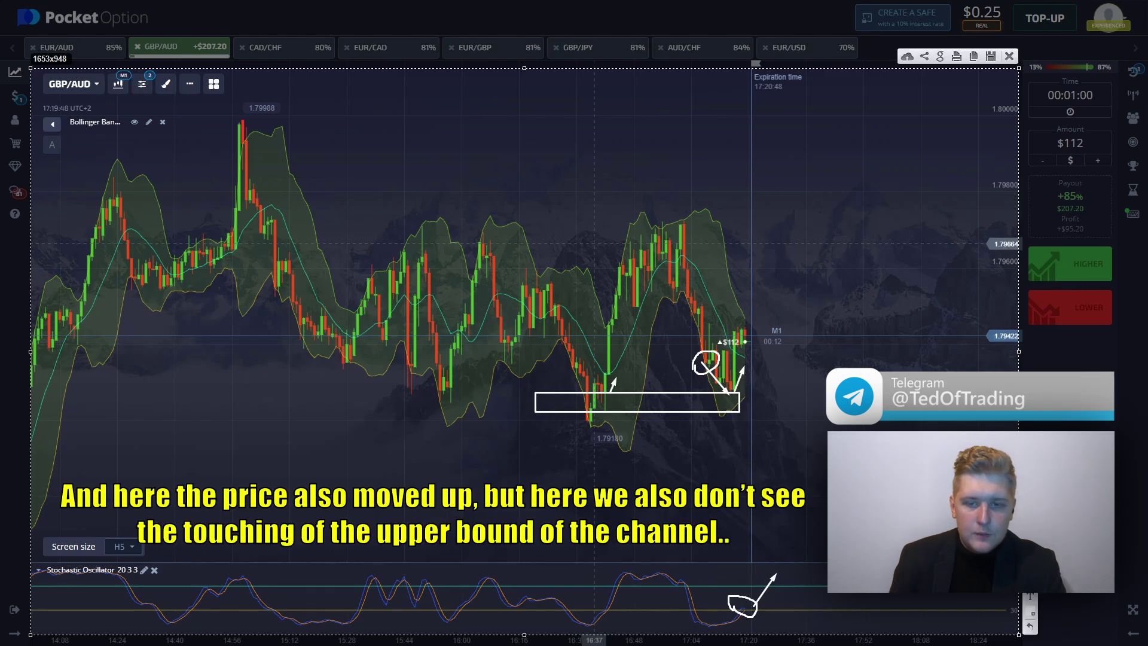
{"action": "mouse_move", "coordinate": [718, 321]}
{"action": "left_mouse_down"}
{"action": "mouse_move", "coordinate": [760, 315]}
{"action": "mouse_move", "coordinate": [725, 323]}
{"action": "left_mouse_up"}
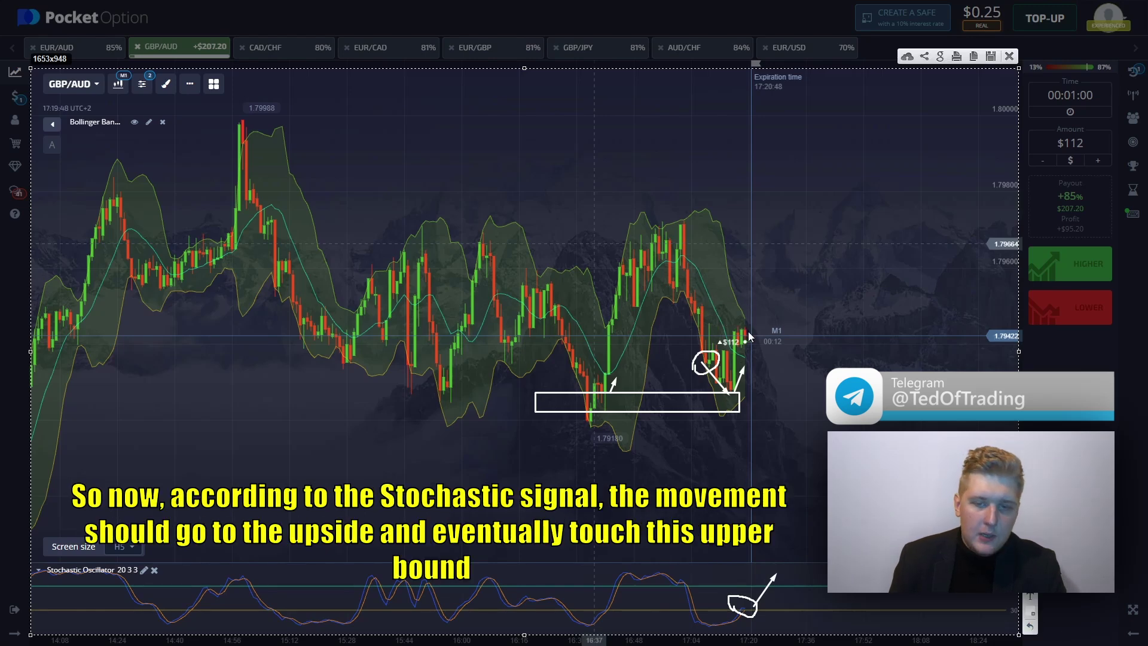
{"action": "left_click_drag", "start_coordinate": [745, 340], "coordinate": [758, 300]}
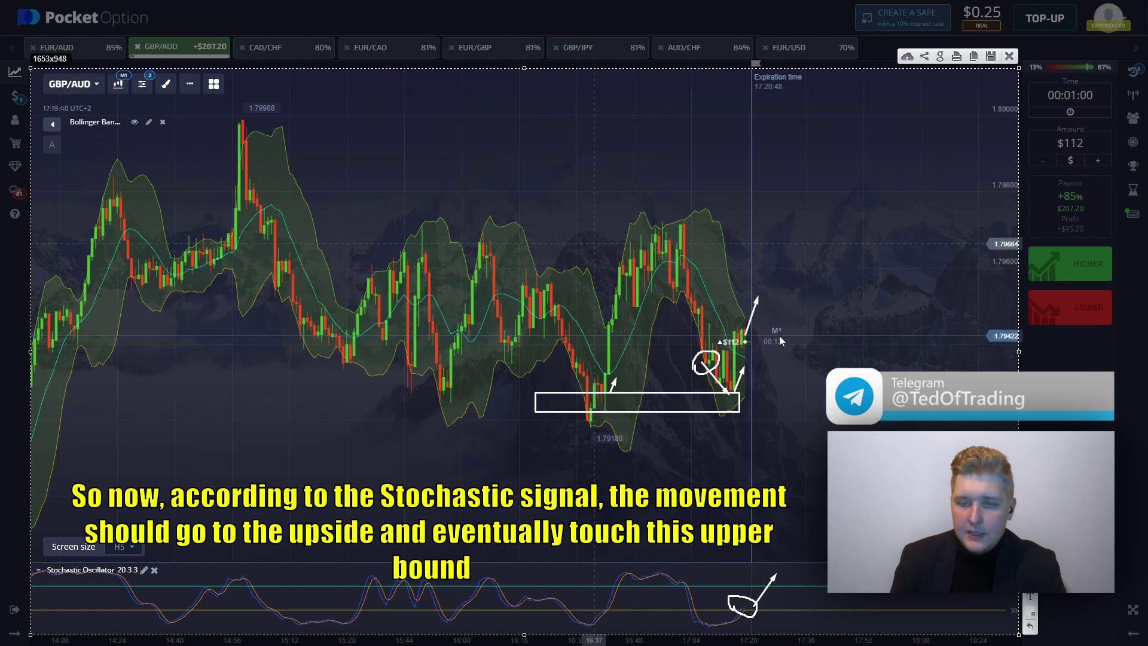
{"action": "left_click", "coordinate": [1009, 55]}
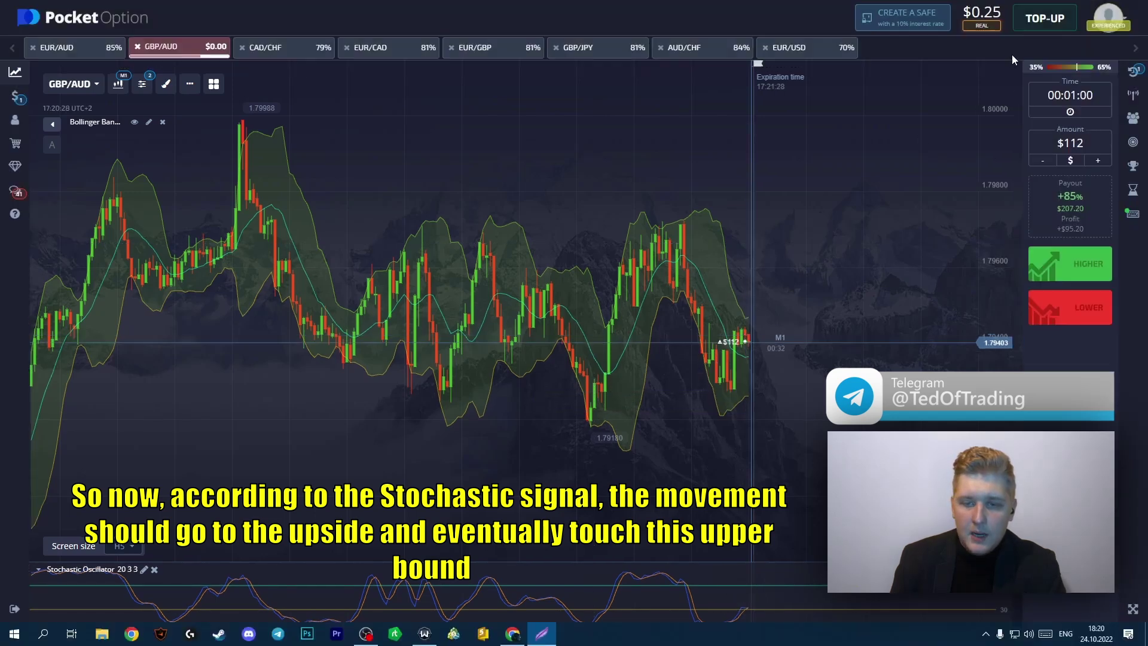
- Follow the open GBP/AUD trade in the trades list and on the chart until it closes
{"action": "left_click", "coordinate": [1133, 71]}
{"action": "scroll", "coordinate": [716, 310], "scroll_direction": "up", "scroll_amount": 3}
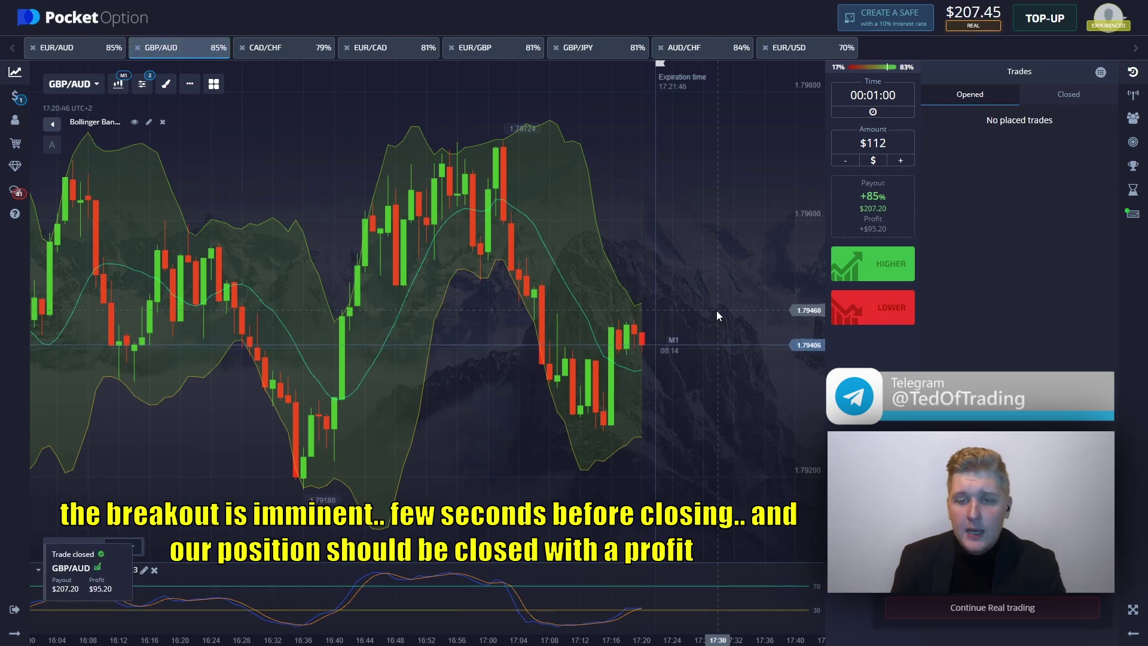
{"action": "left_click", "coordinate": [1133, 72]}
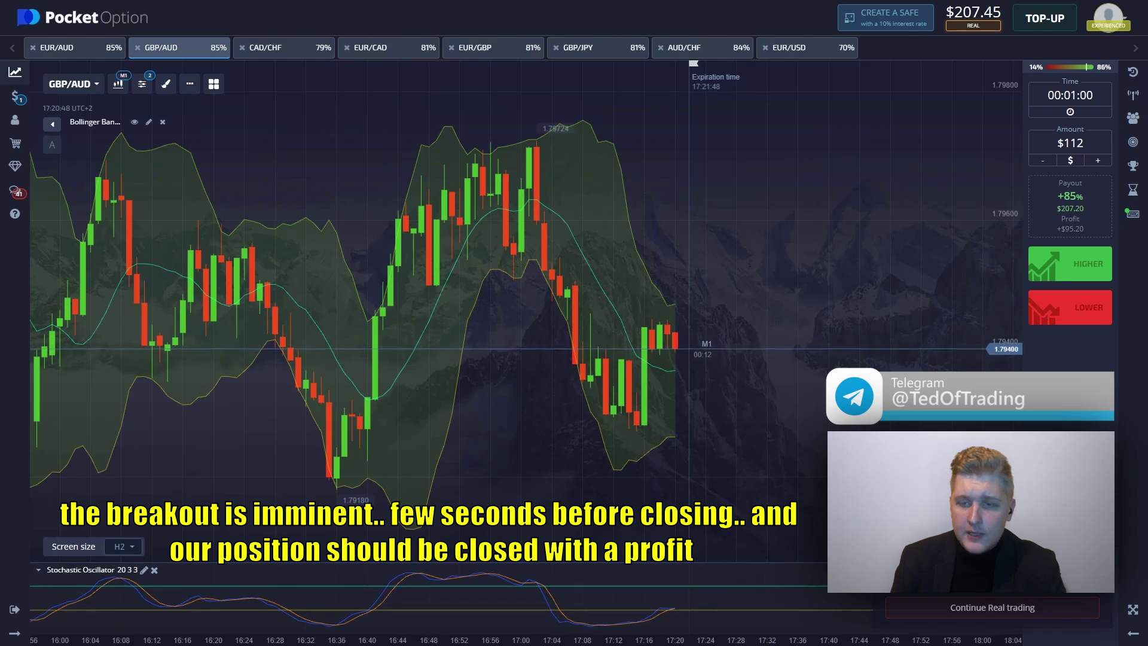
{"action": "scroll", "coordinate": [526, 293], "scroll_direction": "down", "scroll_amount": 3}
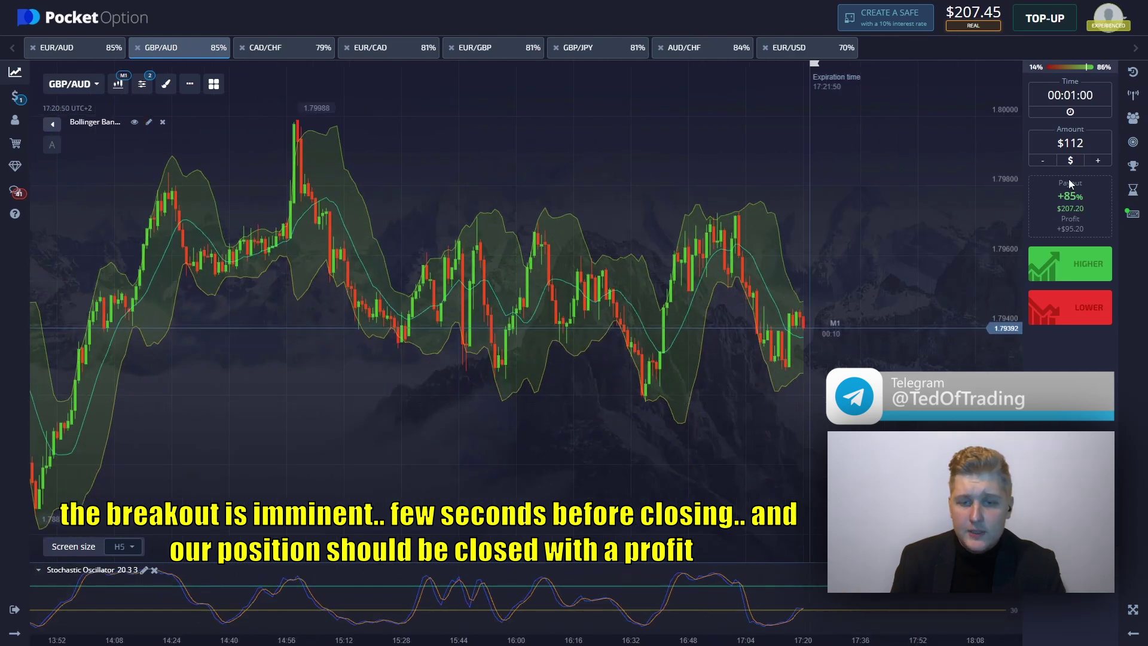
- Set the trade amount to $207
{"action": "left_click", "coordinate": [1070, 143]}
{"action": "type", "text": "20"}
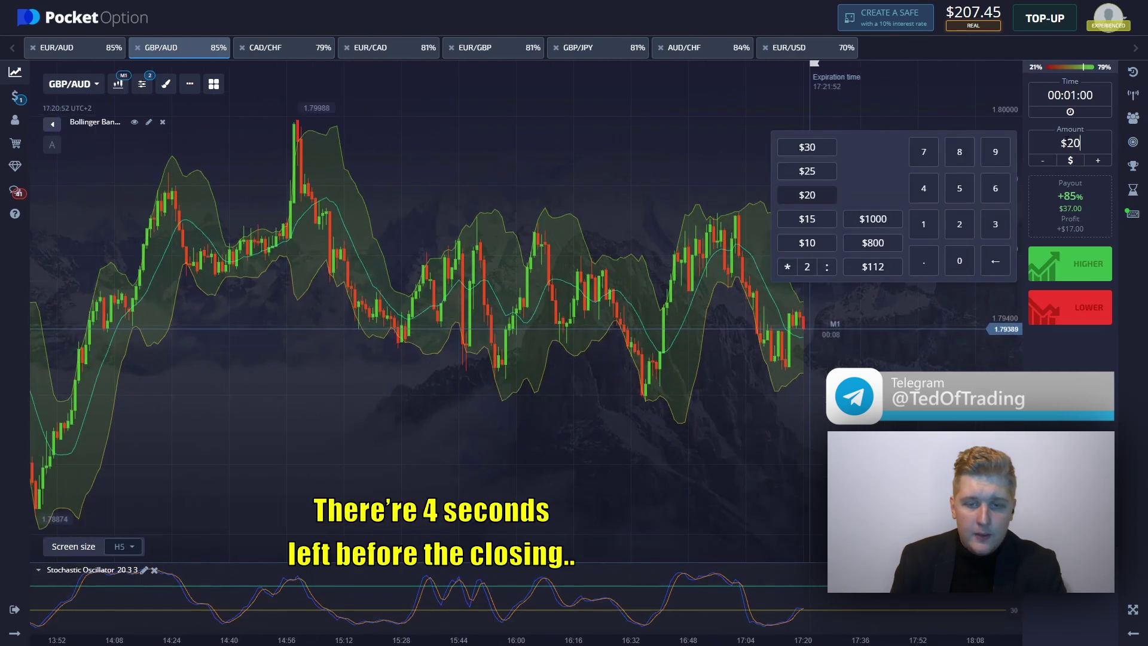
{"action": "type", "text": "7"}
- Compare the AUD/CHF, EUR/USD, GBP/AUD and CAD/CHF charts, and open a one-minute $207 Lower trade on EUR/CAD
{"action": "left_click", "coordinate": [701, 54]}
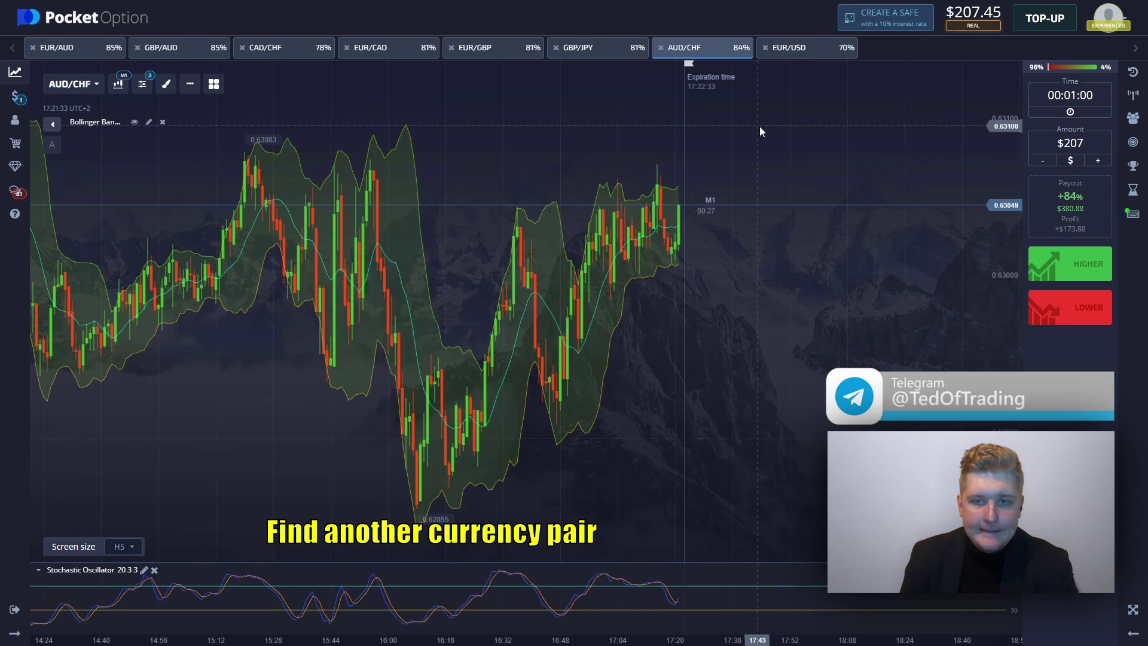
{"action": "left_click", "coordinate": [804, 55]}
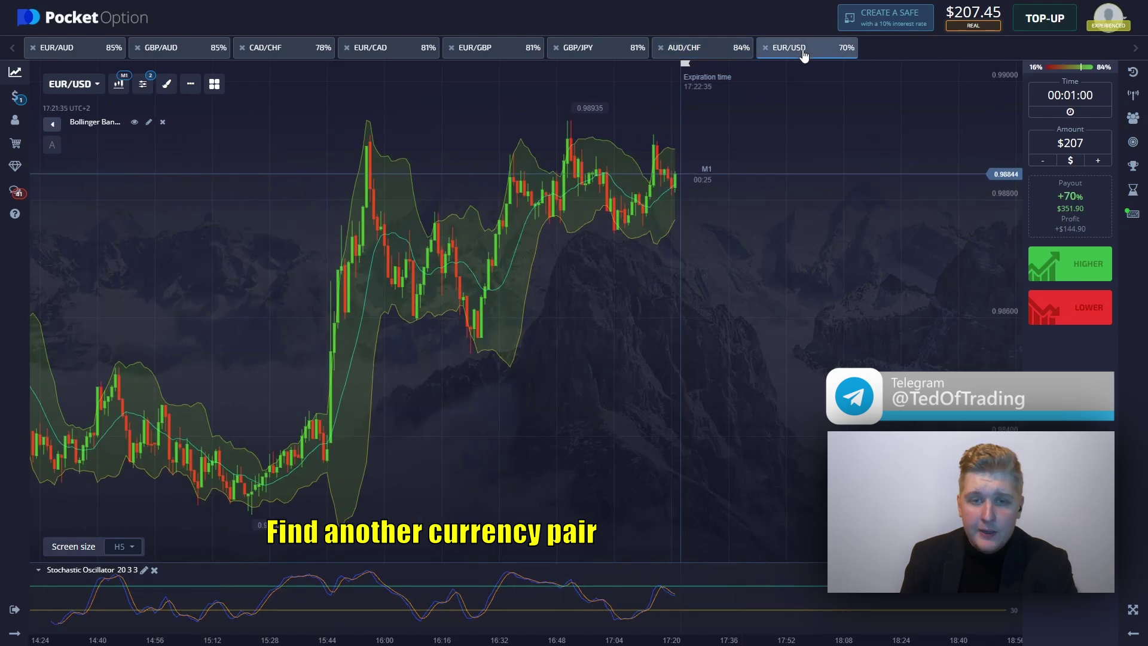
{"action": "left_click", "coordinate": [385, 49]}
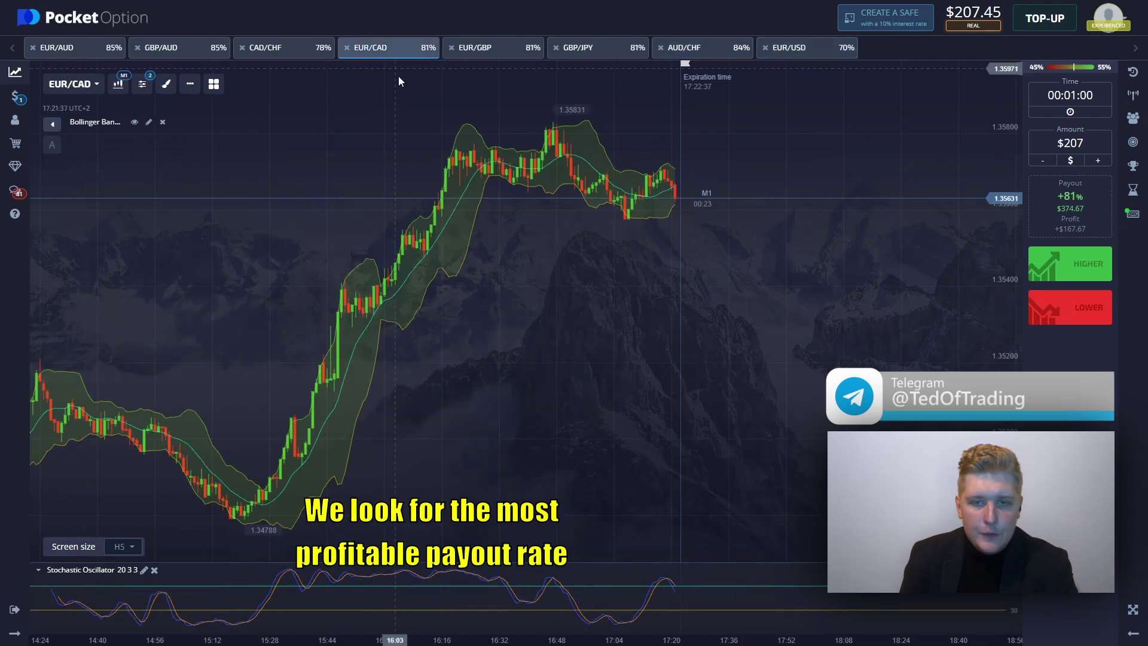
{"action": "left_click_drag", "start_coordinate": [467, 173], "coordinate": [421, 179]}
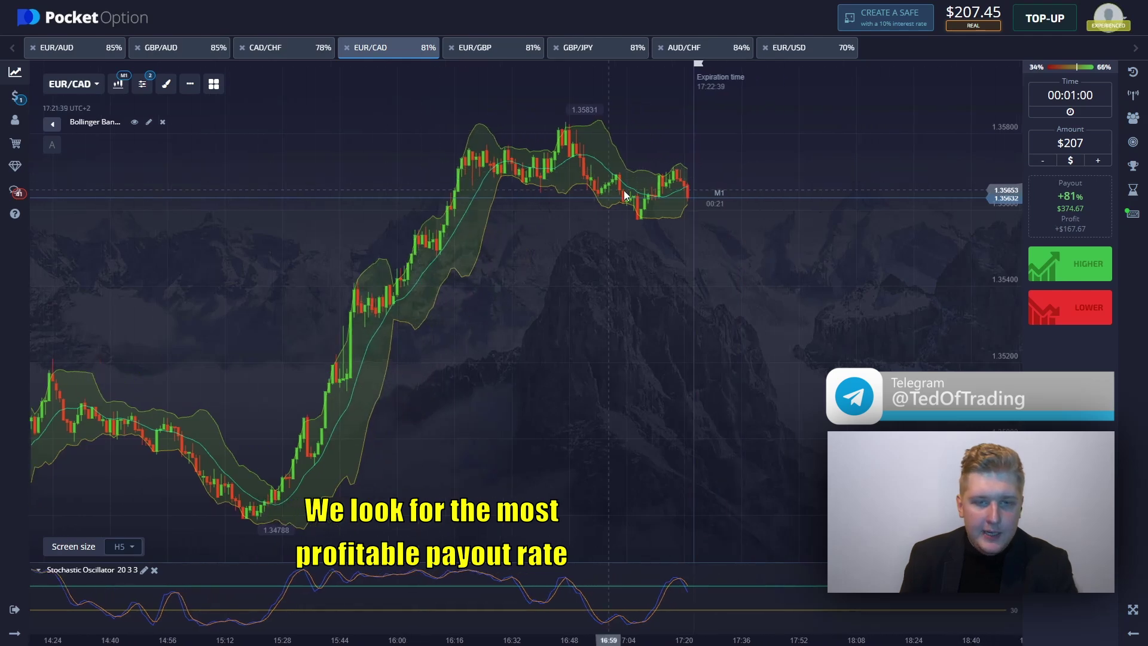
{"action": "left_click", "coordinate": [174, 55]}
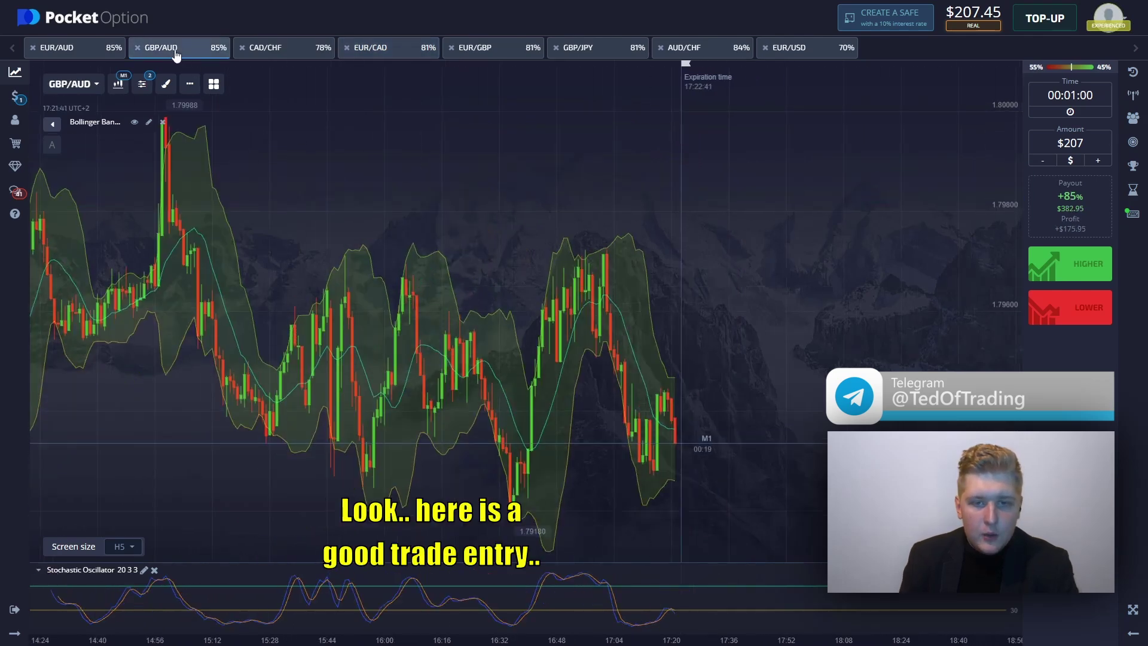
{"action": "left_click", "coordinate": [277, 51]}
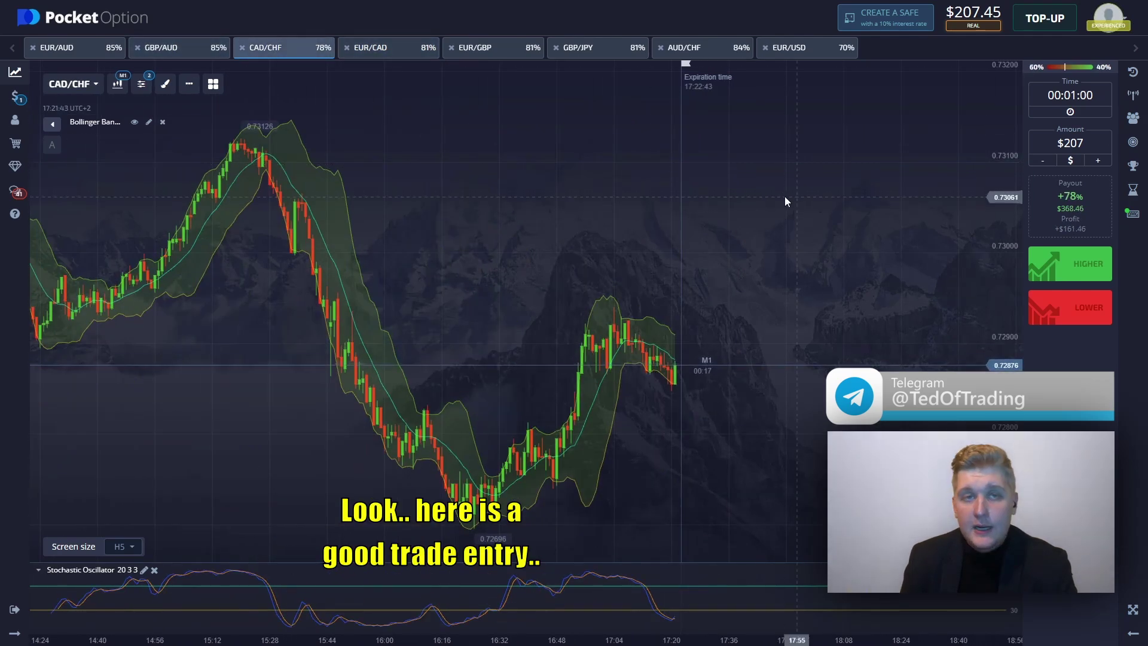
{"action": "left_click", "coordinate": [382, 50]}
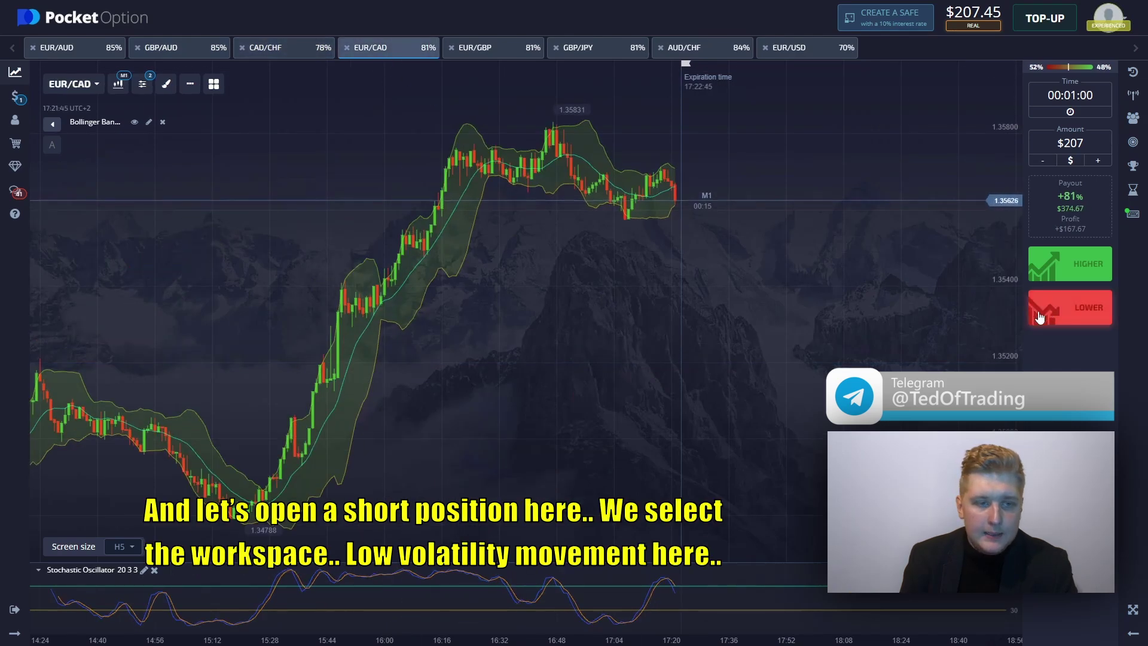
{"action": "left_click", "coordinate": [1070, 307]}
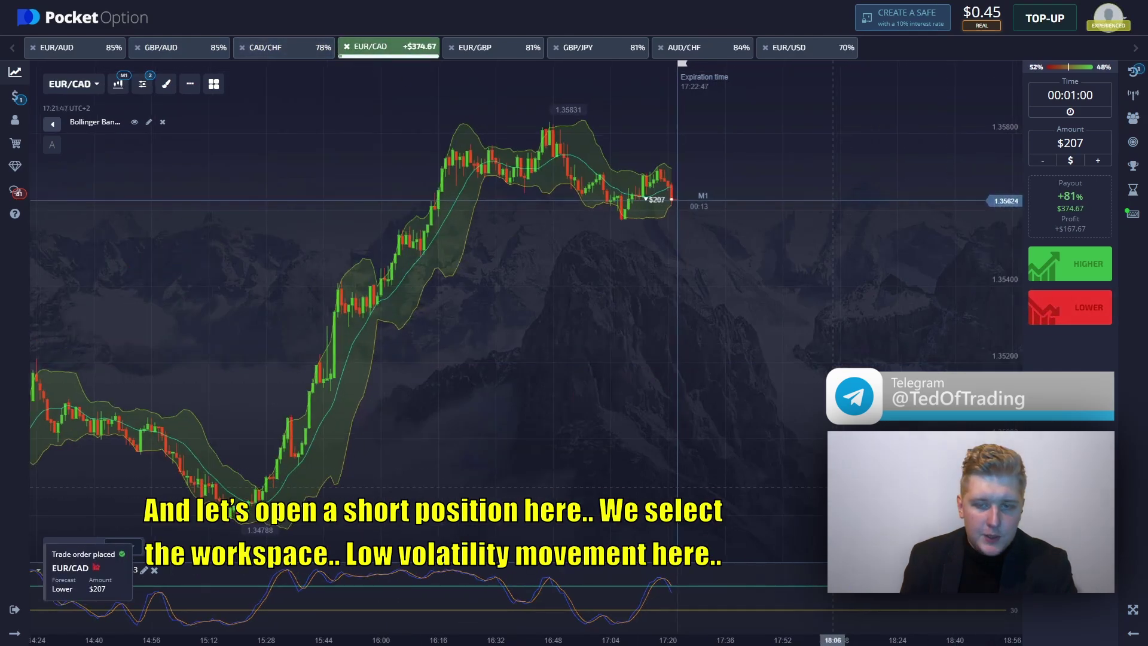
- Capture the EUR/CAD chart area, frame the local high and the support zone below the price with rectangles, and add a downward arrow at the entry
{"action": "scroll", "coordinate": [711, 433], "scroll_direction": "up", "scroll_amount": 3}
{"action": "key", "text": "Print"}
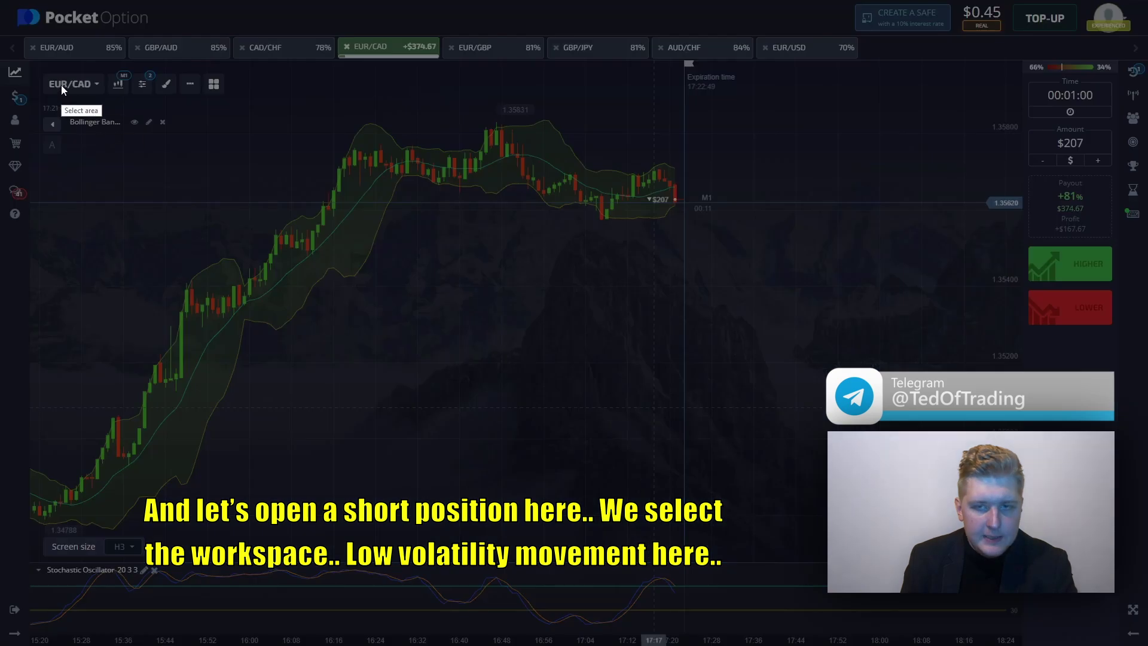
{"action": "left_click_drag", "start_coordinate": [35, 61], "coordinate": [1005, 639]}
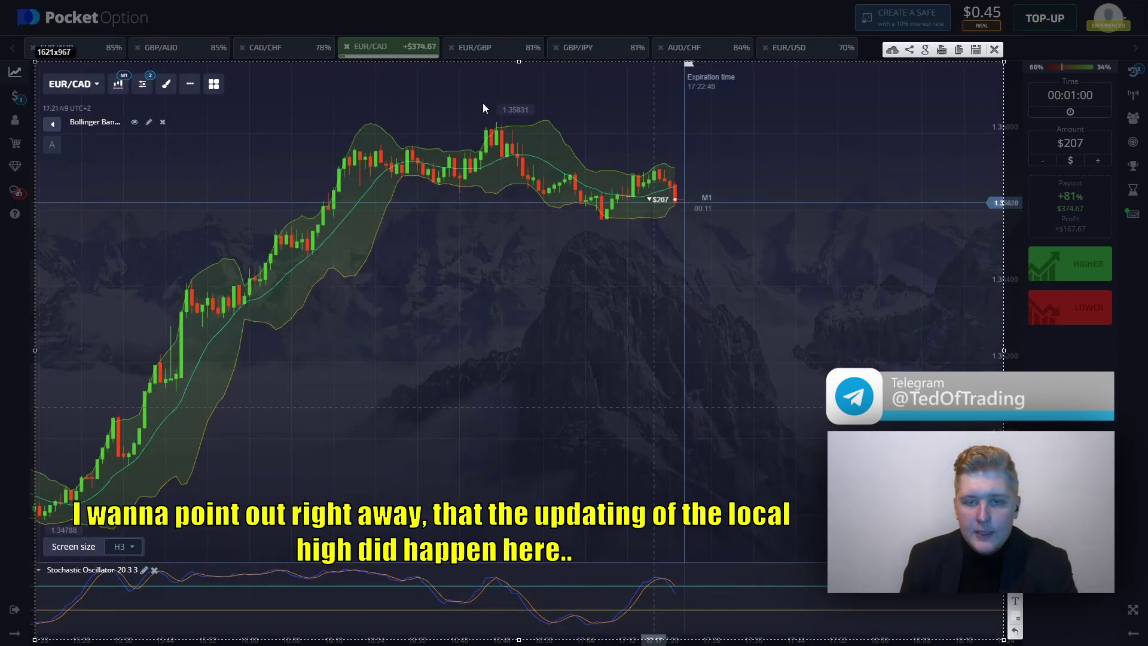
{"action": "left_click_drag", "start_coordinate": [481, 100], "coordinate": [541, 123]}
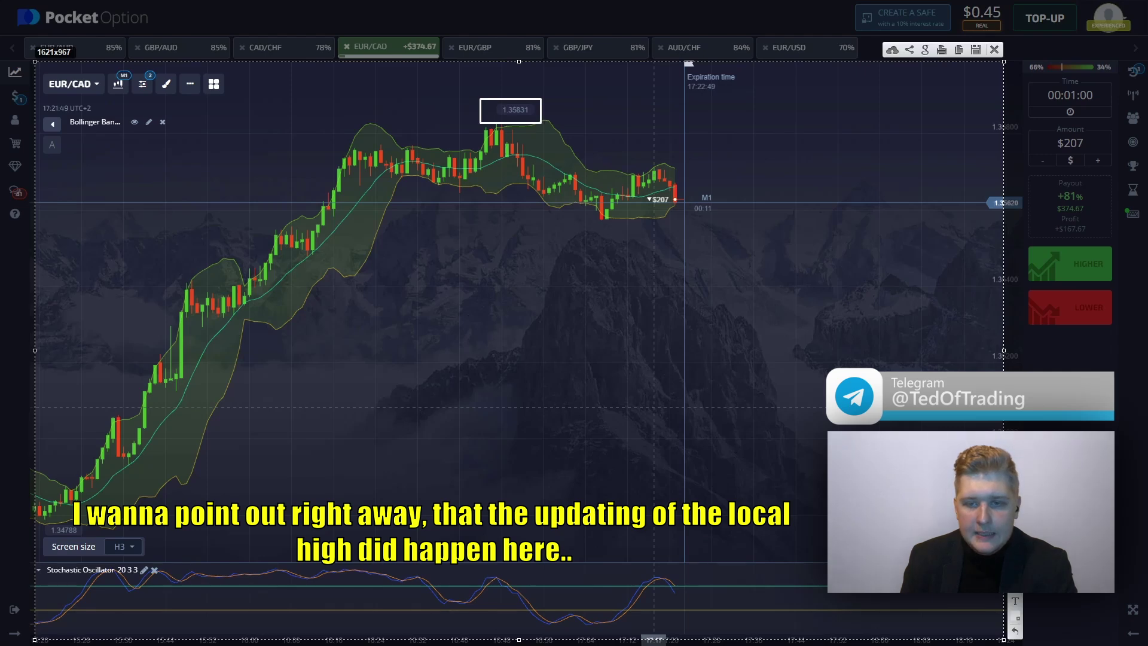
{"action": "left_click_drag", "start_coordinate": [712, 260], "coordinate": [302, 219]}
{"action": "mouse_move", "coordinate": [679, 216]}
{"action": "left_mouse_down"}
{"action": "mouse_move", "coordinate": [686, 200]}
{"action": "mouse_move", "coordinate": [686, 214]}
{"action": "left_mouse_up"}
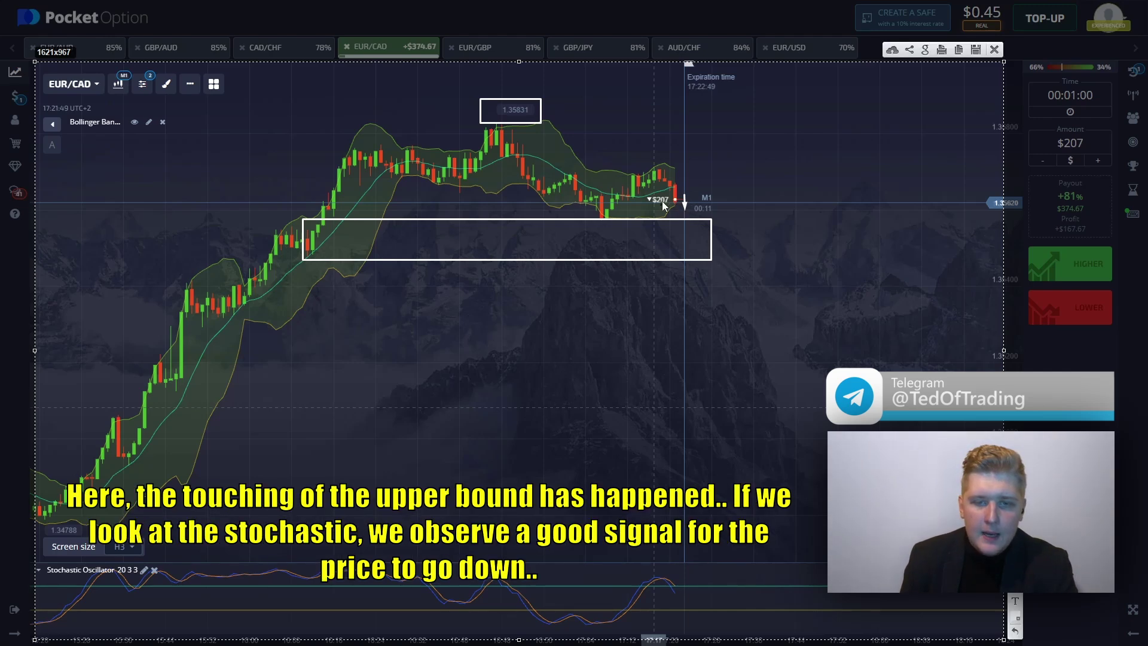
- Circle the upper band touch and the latest Stochastic crossing, add a downward arrow beside the crossing, and close the capture without saving
{"action": "mouse_move", "coordinate": [639, 180]}
{"action": "left_mouse_down"}
{"action": "mouse_move", "coordinate": [634, 173]}
{"action": "mouse_move", "coordinate": [639, 179]}
{"action": "left_mouse_up"}
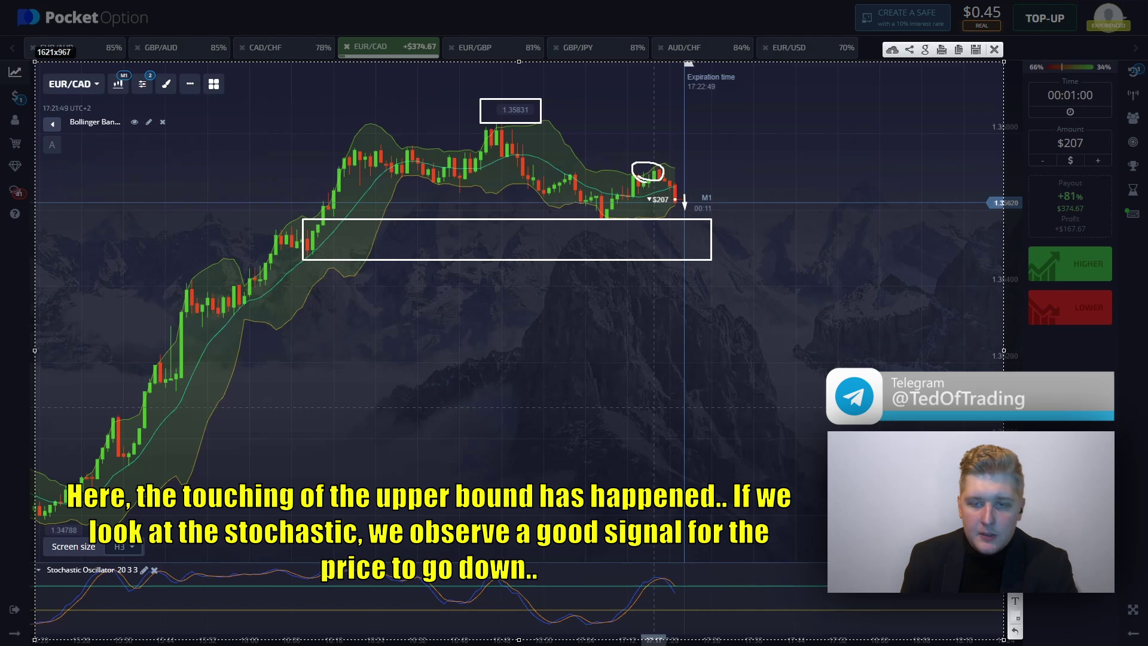
{"action": "left_click_drag", "start_coordinate": [663, 587], "coordinate": [672, 593]}
{"action": "left_click_drag", "start_coordinate": [662, 577], "coordinate": [664, 597]}
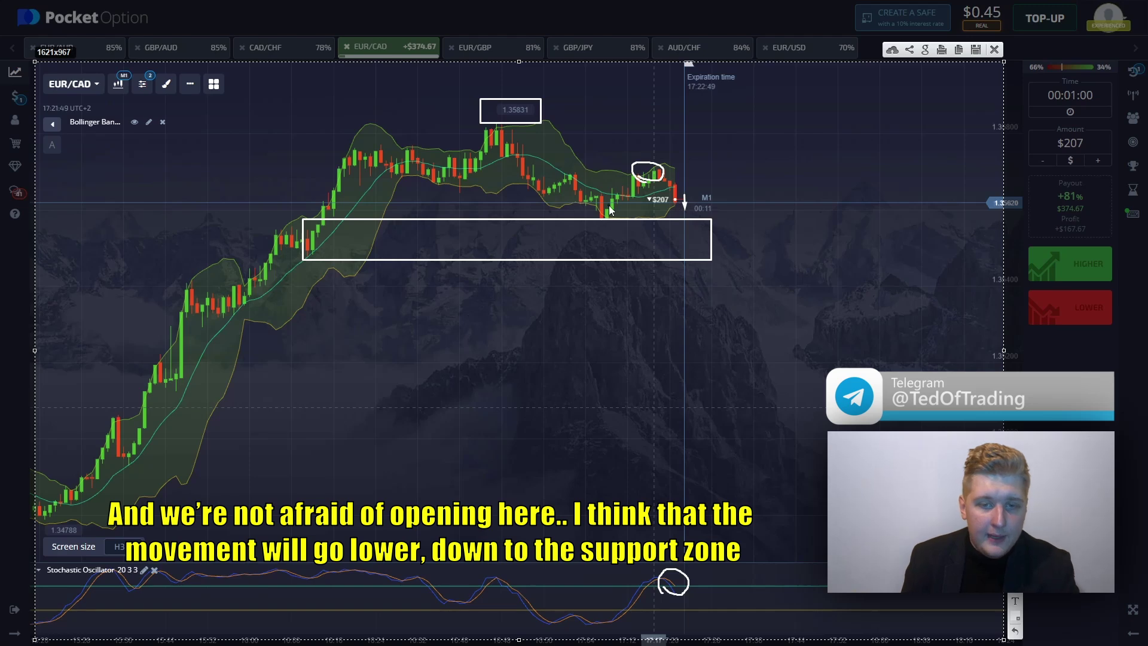
{"action": "left_click_drag", "start_coordinate": [695, 583], "coordinate": [696, 604]}
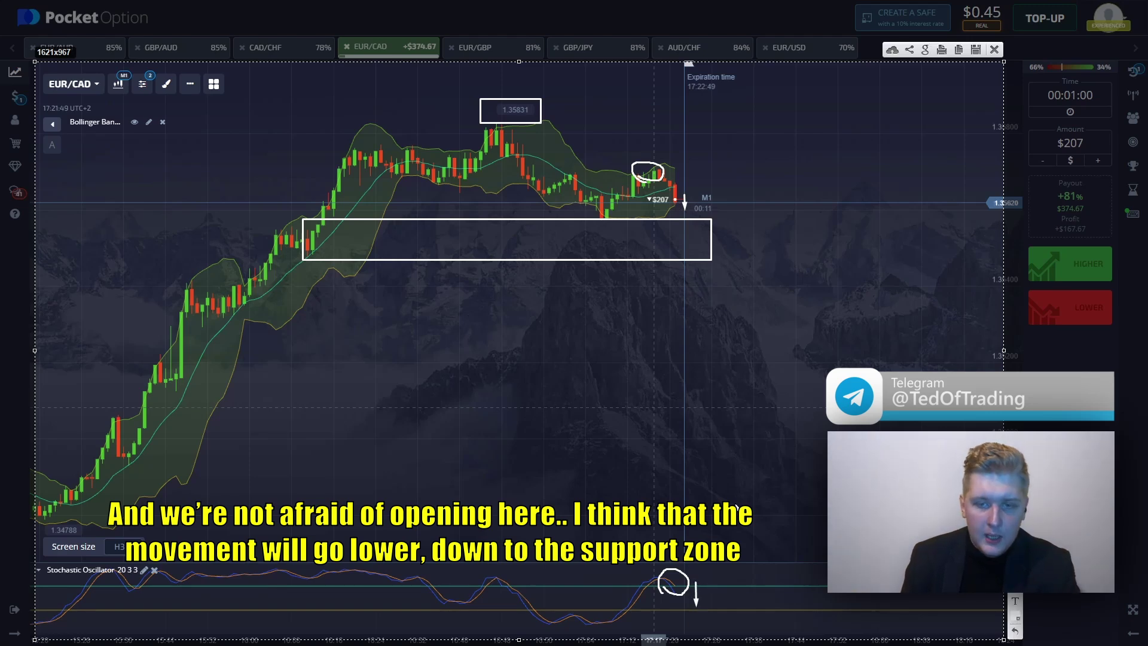
{"action": "left_click", "coordinate": [994, 50]}
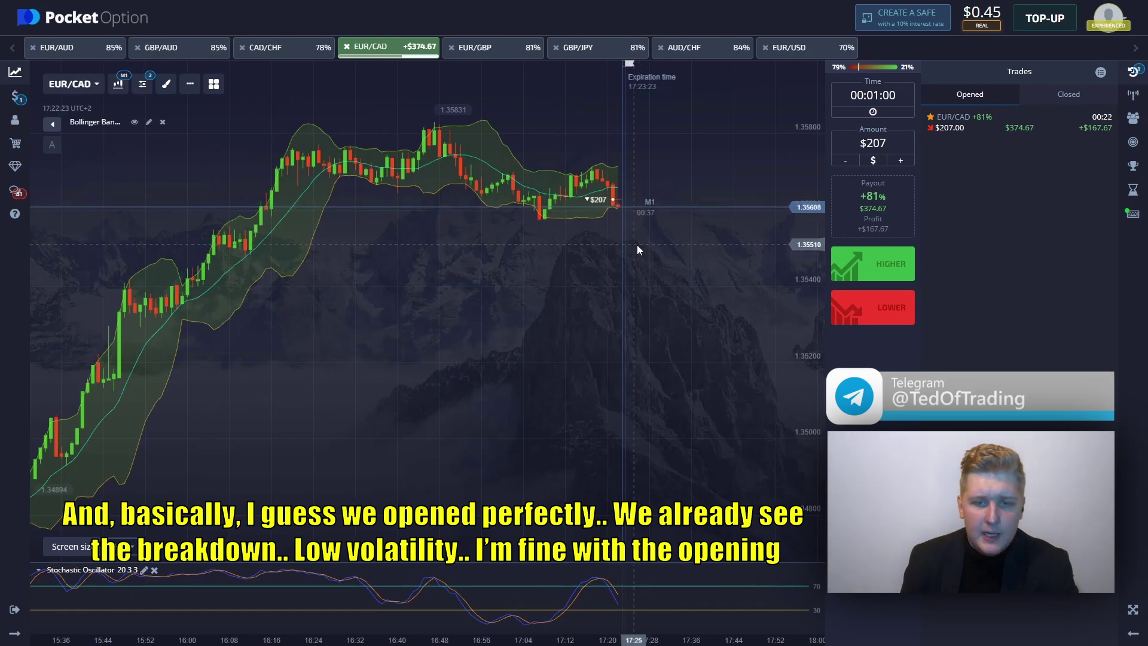
- Follow the EUR/CAD trade on the chart until it closes, and set the next trade amount to $375
{"action": "scroll", "coordinate": [620, 232], "scroll_direction": "up", "scroll_amount": 3}
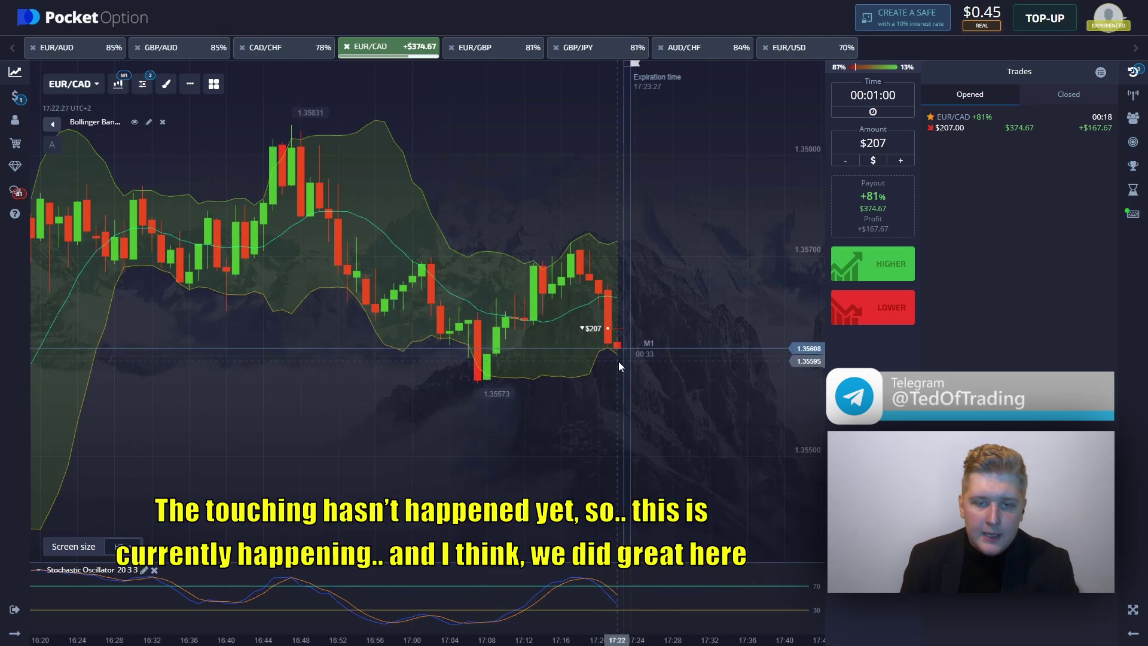
{"action": "scroll", "coordinate": [625, 368], "scroll_direction": "down", "scroll_amount": 3}
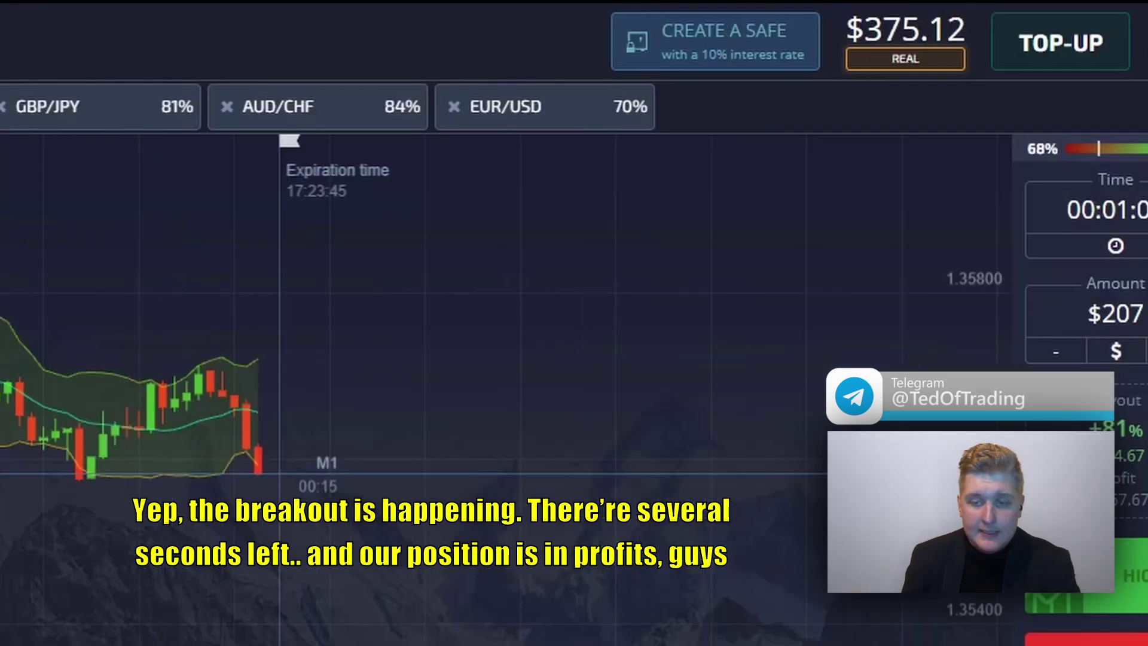
{"action": "left_click", "coordinate": [1115, 314]}
{"action": "type", "text": "375"}
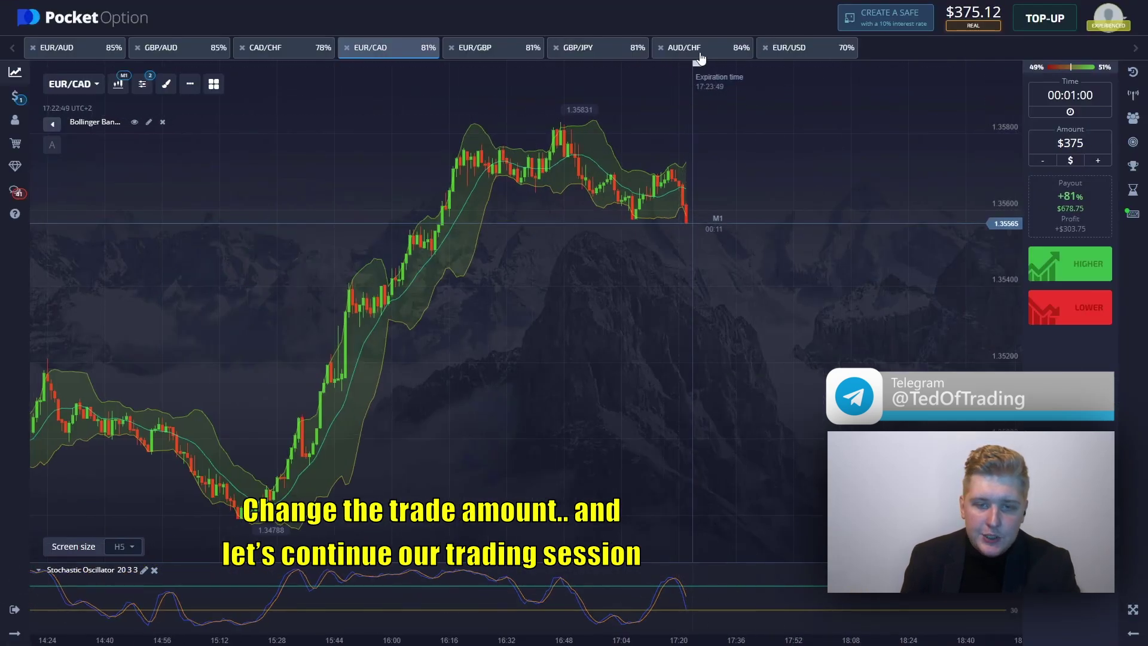
- Review the AUD/CHF and EUR/CAD charts, and open a one-minute $375 Higher trade on EUR/CAD
{"action": "left_click", "coordinate": [694, 51]}
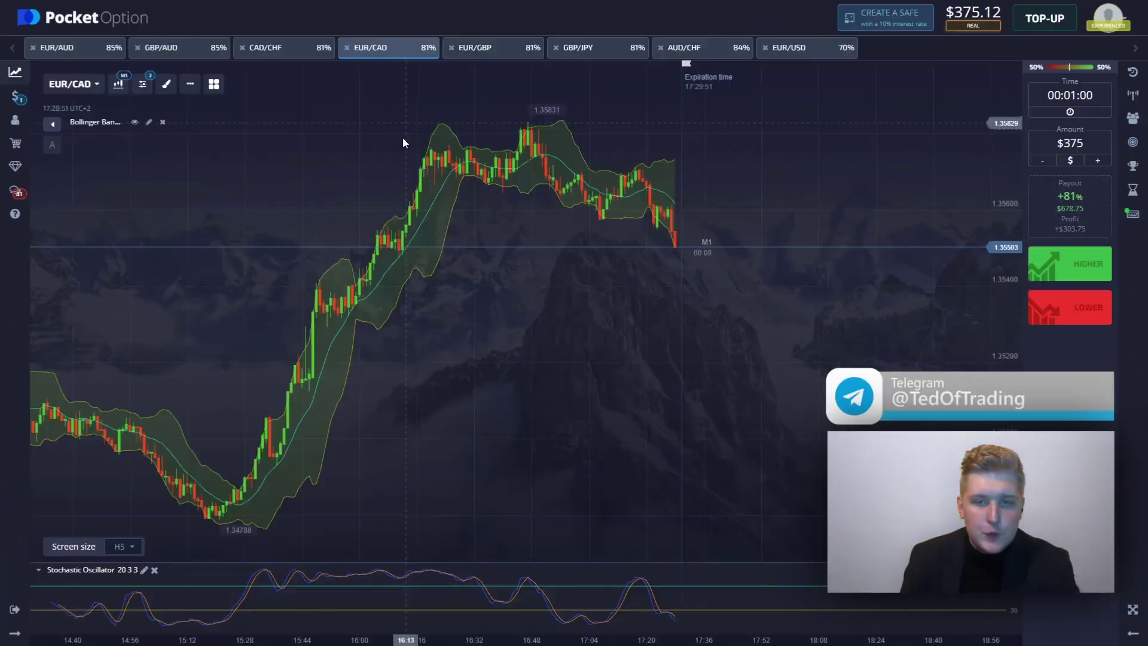
{"action": "left_click_drag", "start_coordinate": [342, 134], "coordinate": [286, 135]}
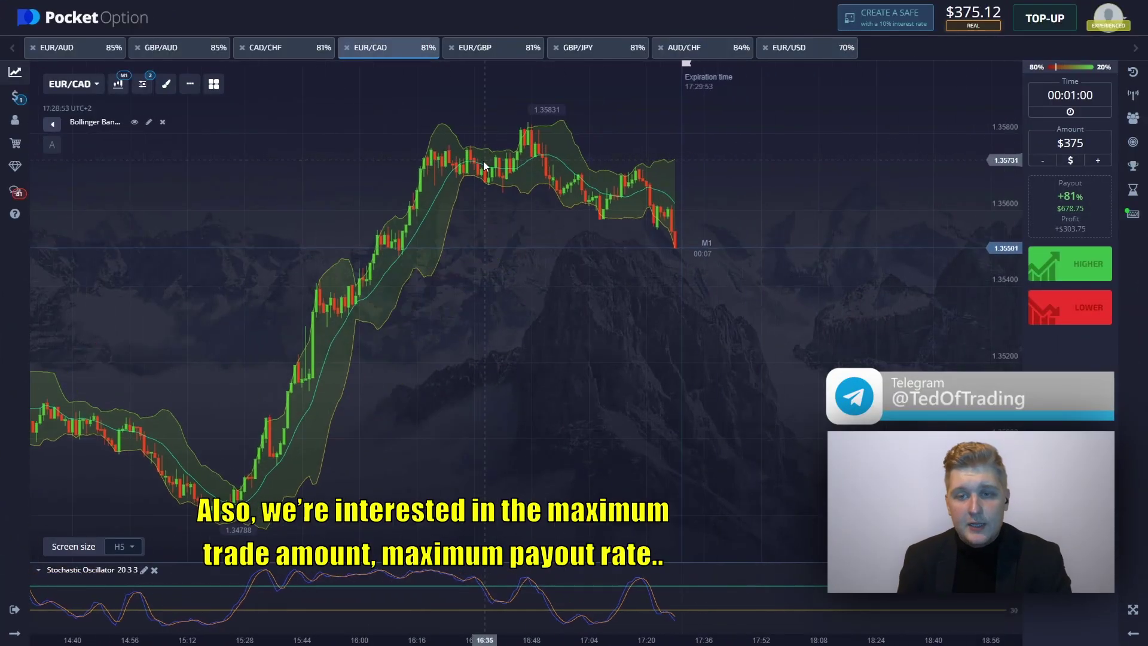
{"action": "left_click_drag", "start_coordinate": [500, 166], "coordinate": [514, 168]}
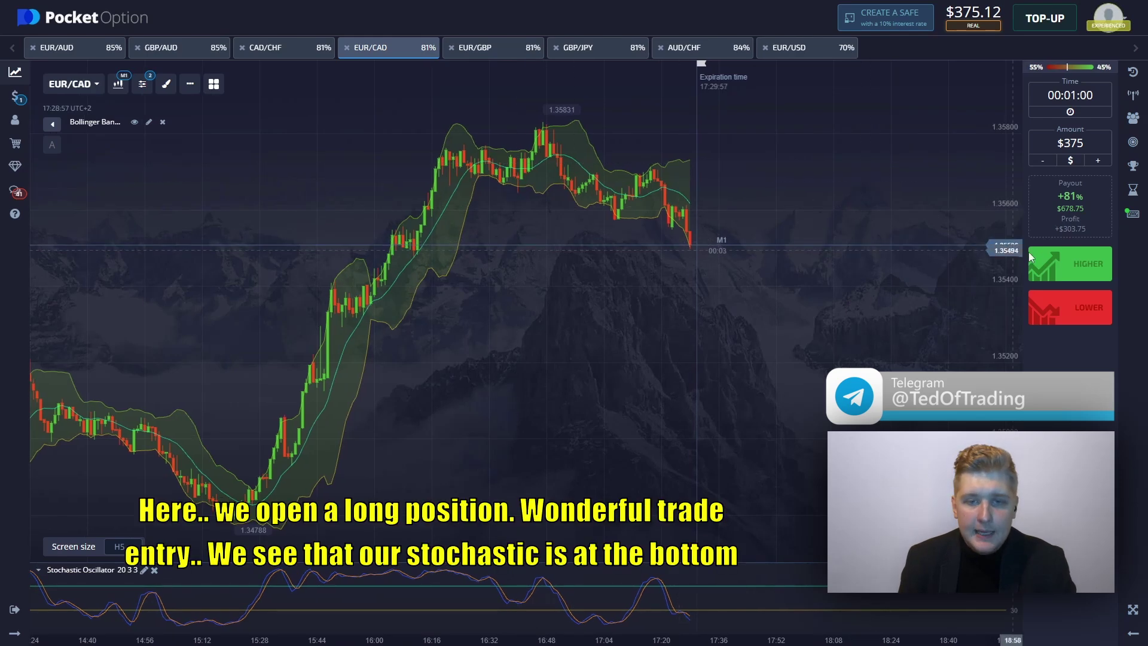
{"action": "left_click", "coordinate": [1055, 268]}
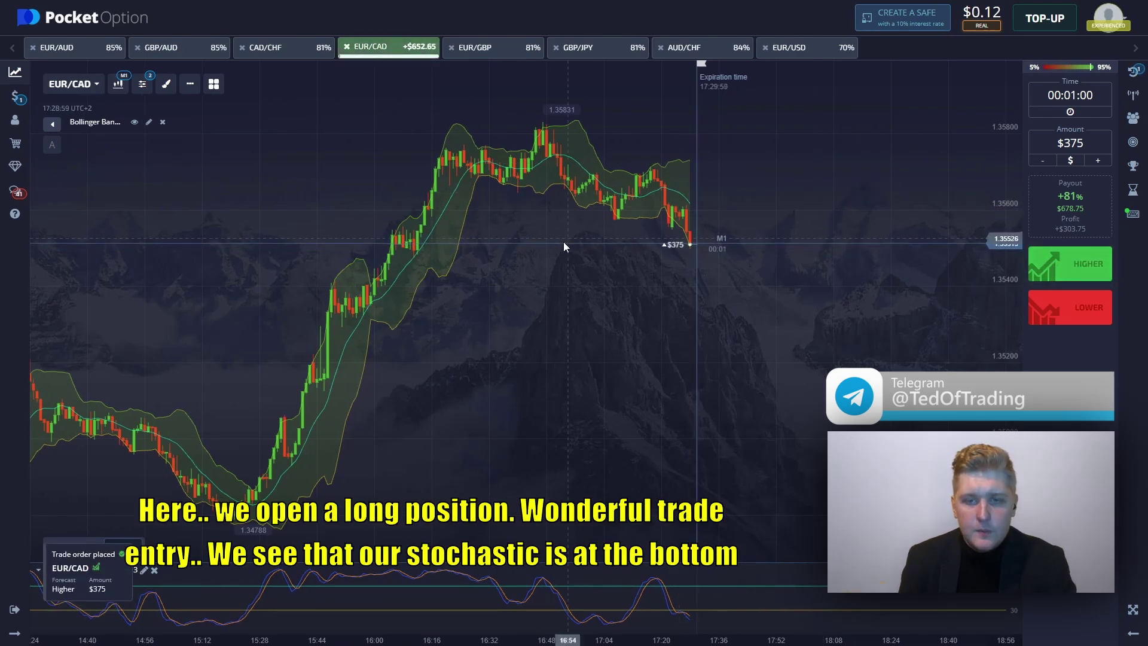
- Capture the EUR/CAD chart area, circle the two latest Stochastic lows, and draw upward arrows from them
{"action": "left_click_drag", "start_coordinate": [563, 241], "coordinate": [594, 238]}
{"action": "key", "text": "Print"}
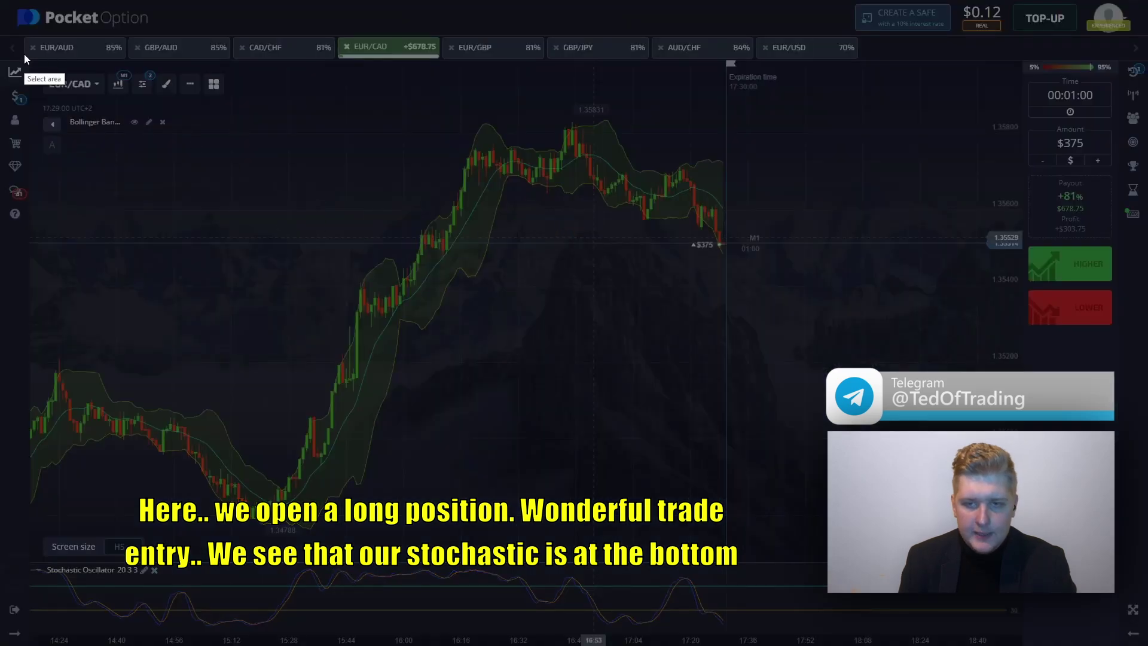
{"action": "left_click_drag", "start_coordinate": [24, 53], "coordinate": [1019, 638]}
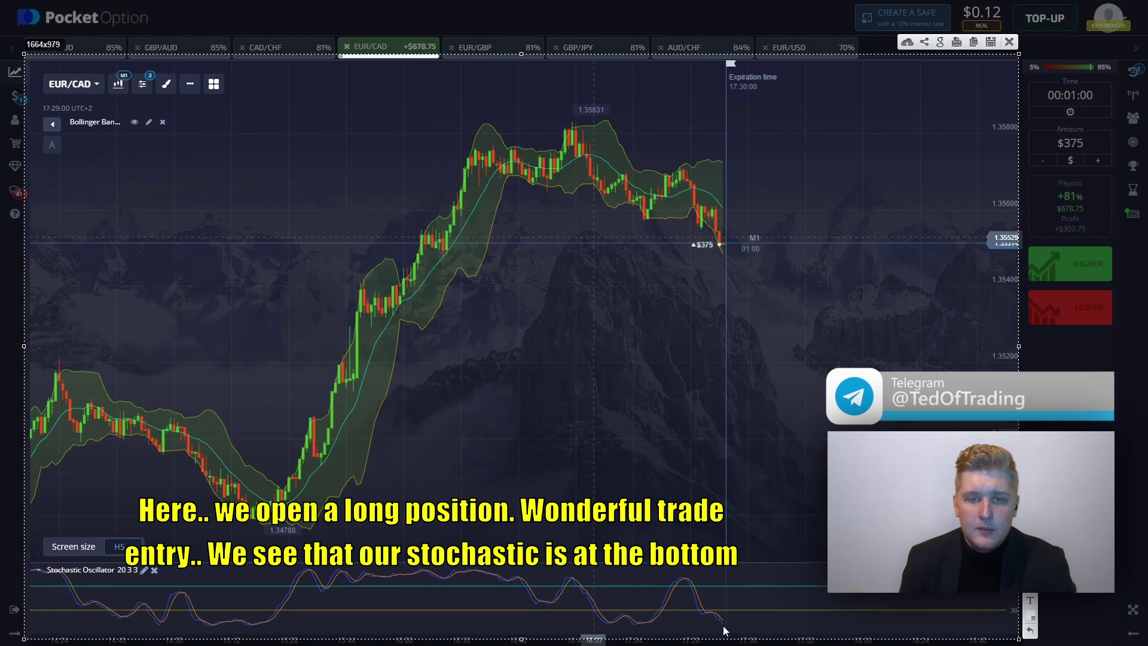
{"action": "left_click_drag", "start_coordinate": [723, 629], "coordinate": [720, 625]}
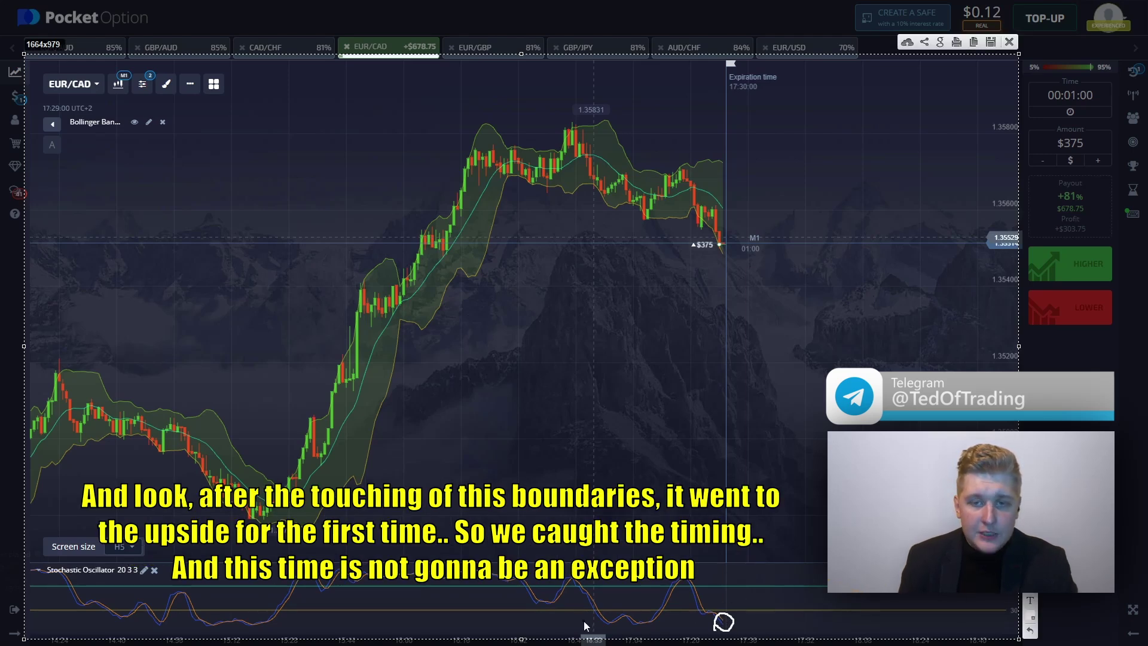
{"action": "mouse_move", "coordinate": [601, 627]}
{"action": "left_mouse_down"}
{"action": "mouse_move", "coordinate": [630, 616]}
{"action": "mouse_move", "coordinate": [620, 634]}
{"action": "mouse_move", "coordinate": [631, 619]}
{"action": "left_mouse_up"}
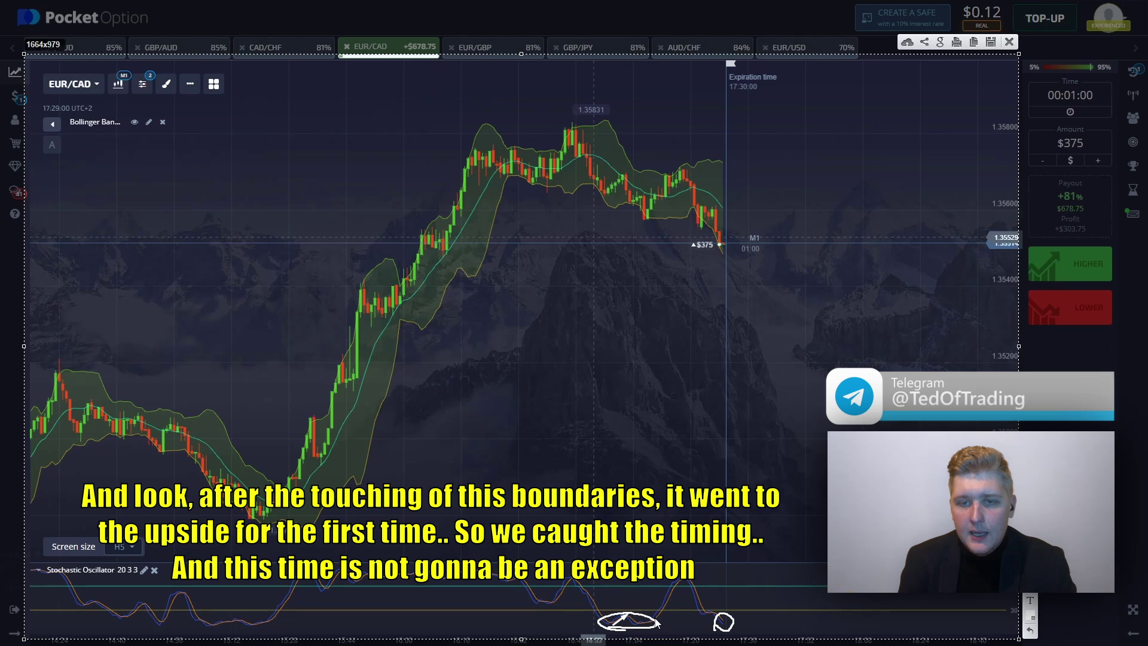
{"action": "left_click_drag", "start_coordinate": [637, 628], "coordinate": [675, 585]}
{"action": "left_click_drag", "start_coordinate": [725, 626], "coordinate": [767, 593]}
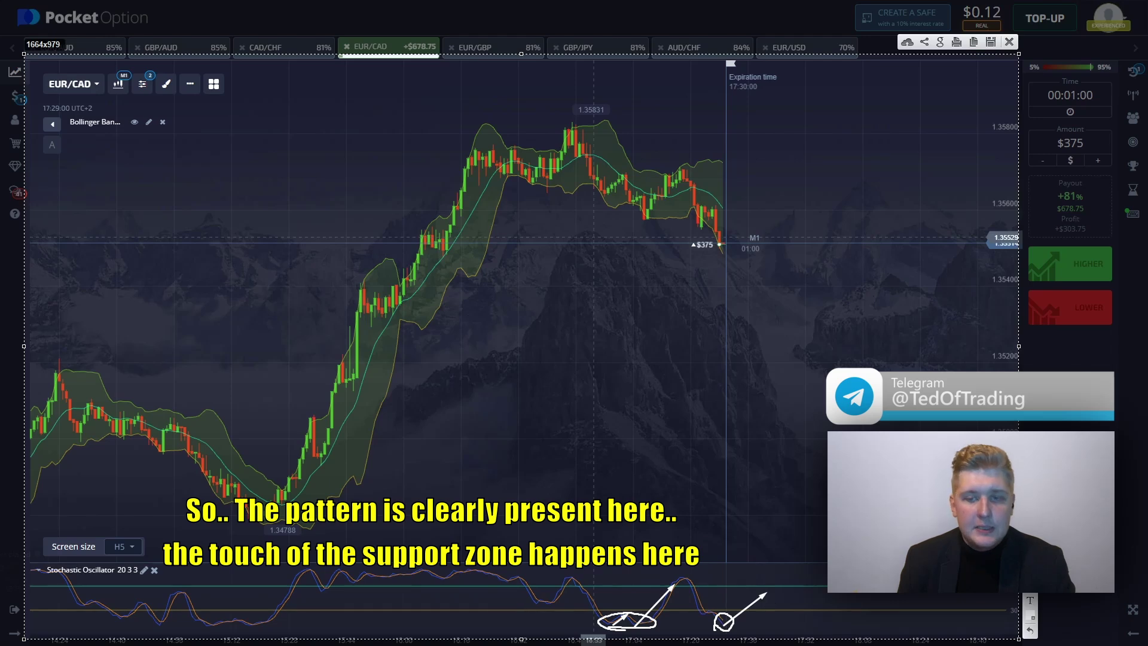
- Frame the support zone at the entry price with a rectangle, circle its two price touches, and add an upward arrow at each
{"action": "mouse_move", "coordinate": [735, 266]}
{"action": "left_mouse_down"}
{"action": "mouse_move", "coordinate": [407, 247]}
{"action": "mouse_move", "coordinate": [454, 261]}
{"action": "left_mouse_up"}
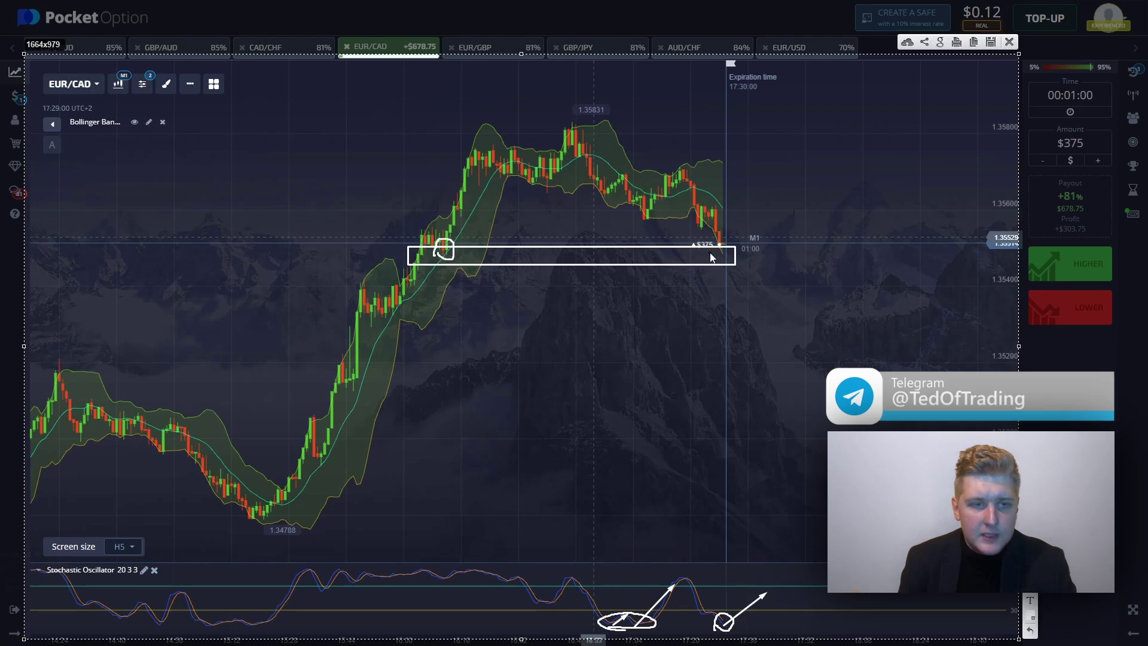
{"action": "left_click_drag", "start_coordinate": [712, 251], "coordinate": [717, 257]}
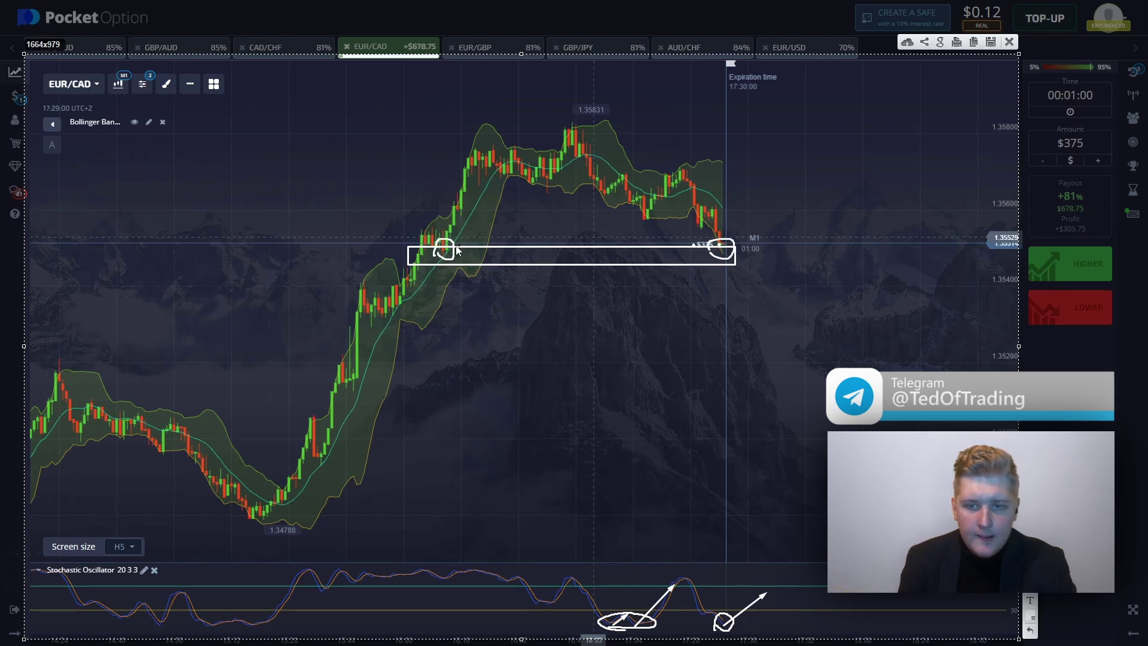
{"action": "left_click_drag", "start_coordinate": [453, 246], "coordinate": [462, 225]}
{"action": "left_click_drag", "start_coordinate": [734, 252], "coordinate": [758, 234]}
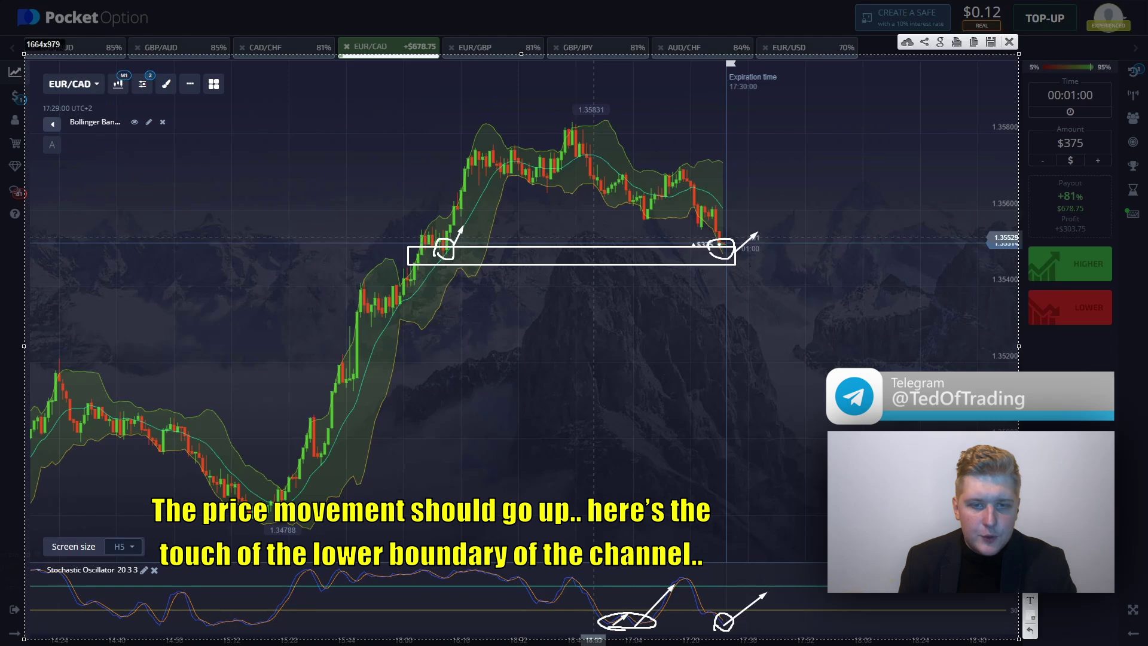
- Undo the last marks at the support zone, mark the latest touch of the lower Bollinger Band, and close the capture
{"action": "left_click", "coordinate": [1031, 633]}
{"action": "left_click", "coordinate": [1030, 633]}
{"action": "left_click", "coordinate": [1031, 632]}
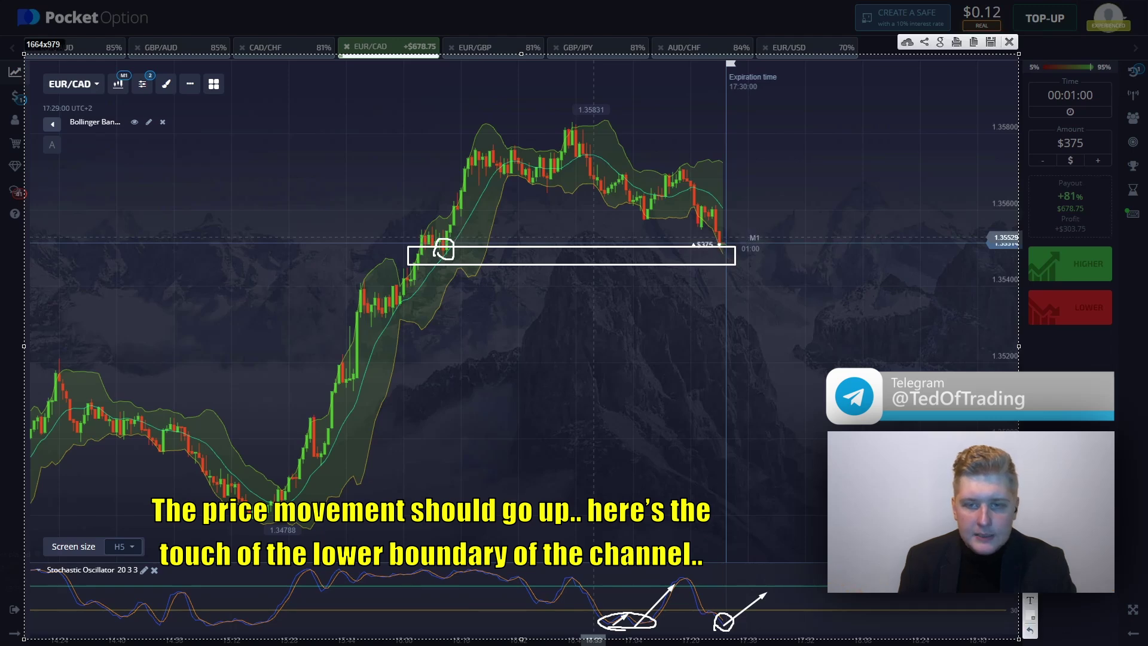
{"action": "mouse_move", "coordinate": [707, 246]}
{"action": "left_mouse_down"}
{"action": "mouse_move", "coordinate": [722, 247]}
{"action": "mouse_move", "coordinate": [715, 253]}
{"action": "mouse_move", "coordinate": [711, 240]}
{"action": "left_mouse_up"}
{"action": "mouse_move", "coordinate": [678, 172]}
{"action": "left_mouse_down"}
{"action": "mouse_move", "coordinate": [730, 256]}
{"action": "mouse_move", "coordinate": [739, 194]}
{"action": "left_mouse_up"}
{"action": "left_click", "coordinate": [1009, 41]}
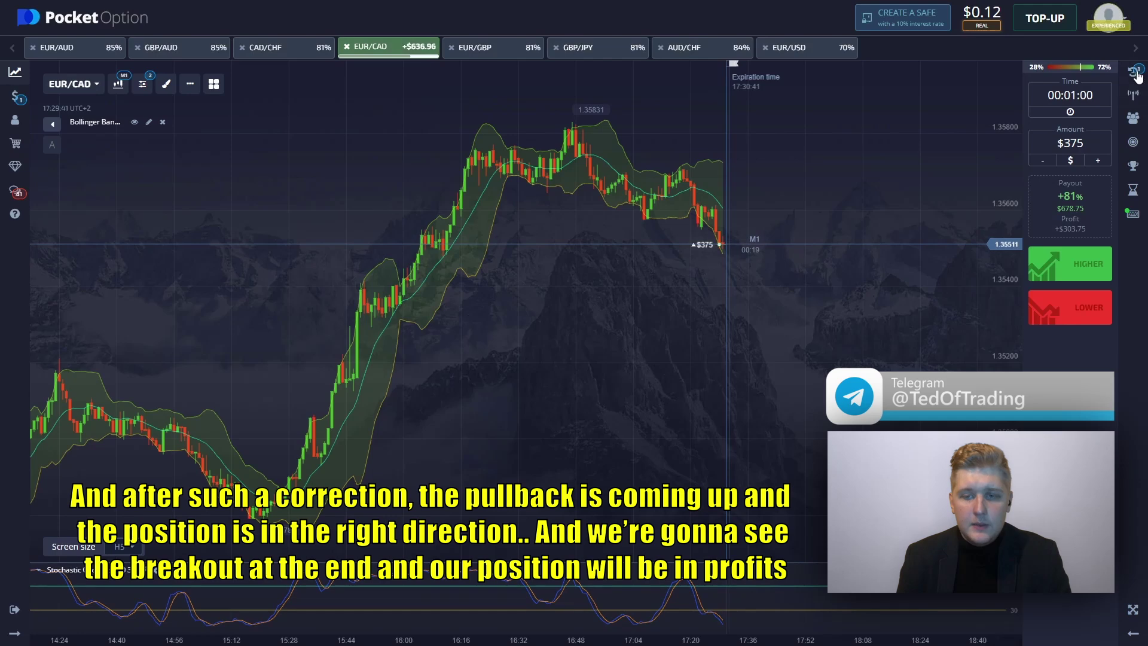
- Follow the EUR/CAD trade on the chart until it closes, and set the next trade amount to $678
{"action": "scroll", "coordinate": [670, 236], "scroll_direction": "up", "scroll_amount": 5}
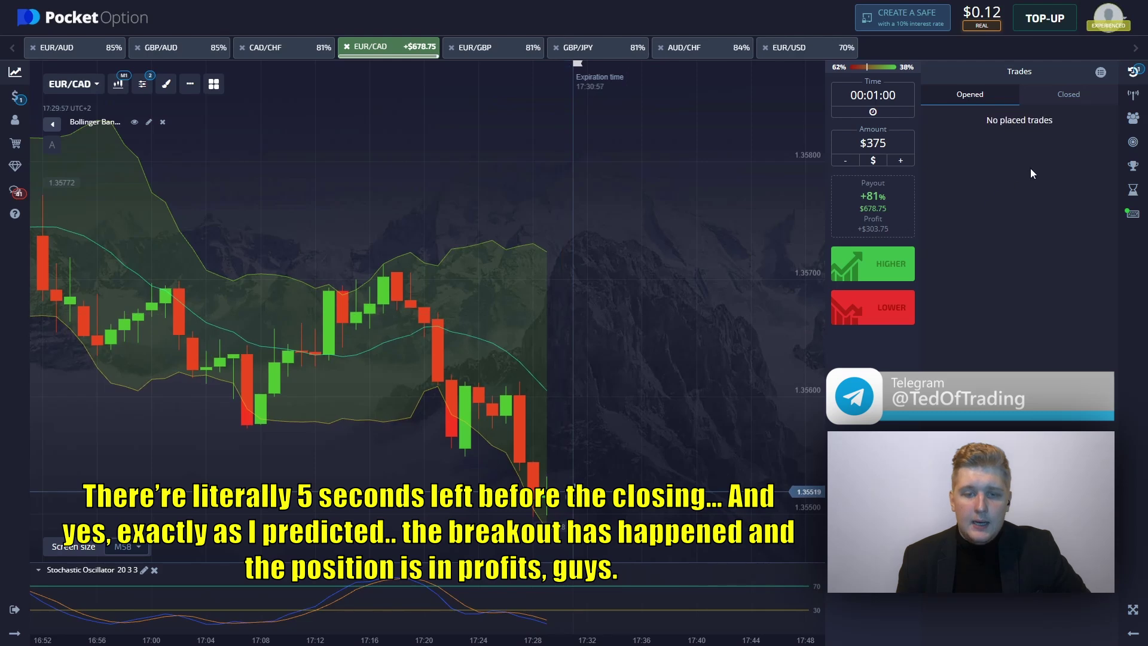
{"action": "scroll", "coordinate": [687, 311], "scroll_direction": "down", "scroll_amount": 5}
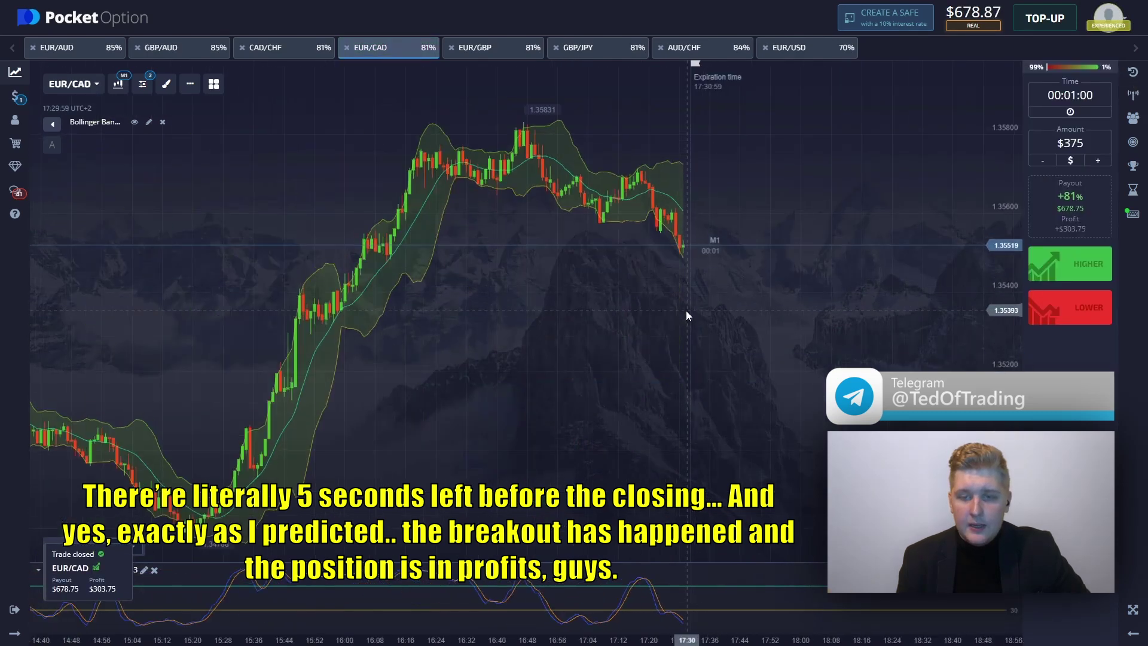
{"action": "left_click", "coordinate": [1070, 143]}
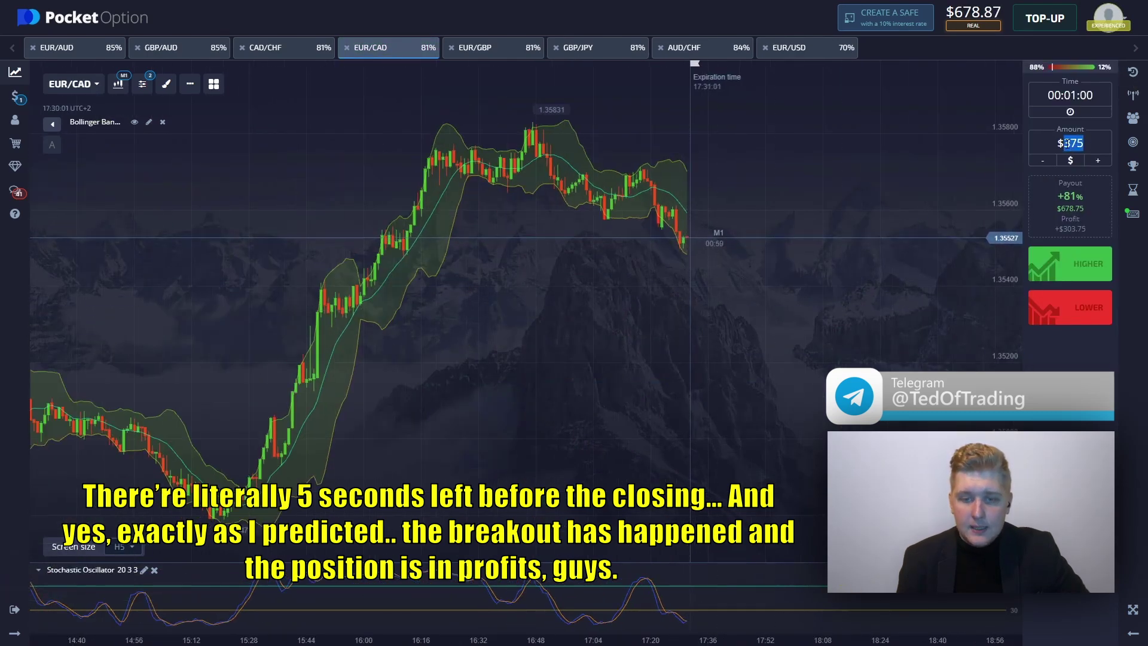
{"action": "type", "text": "678"}
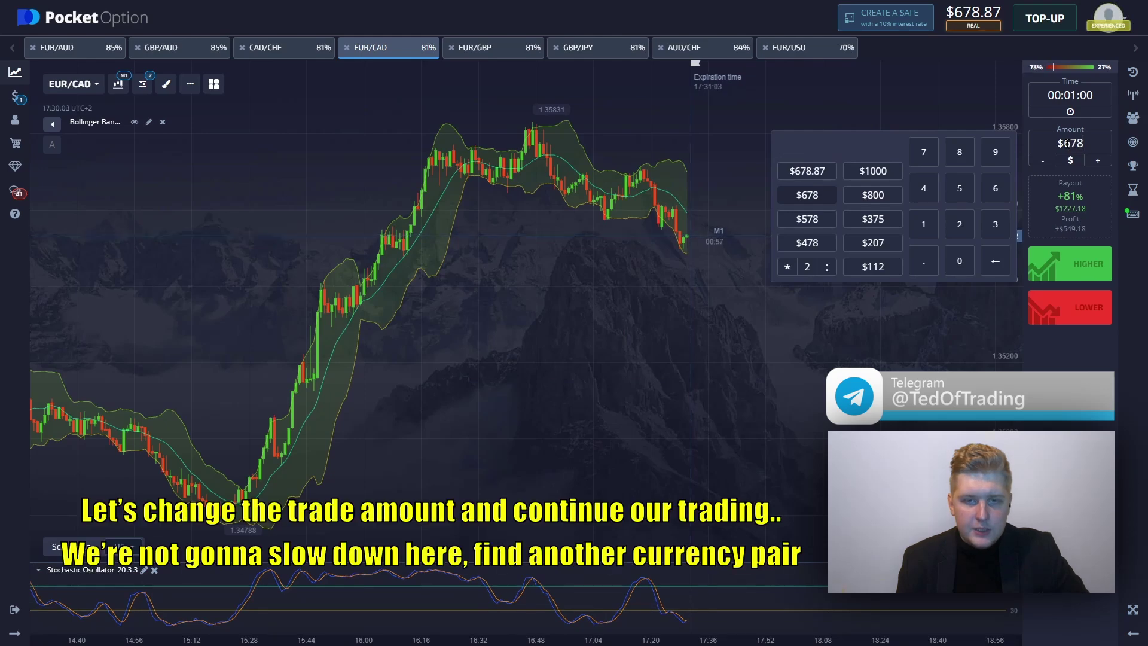
{"action": "left_click", "coordinate": [731, 205]}
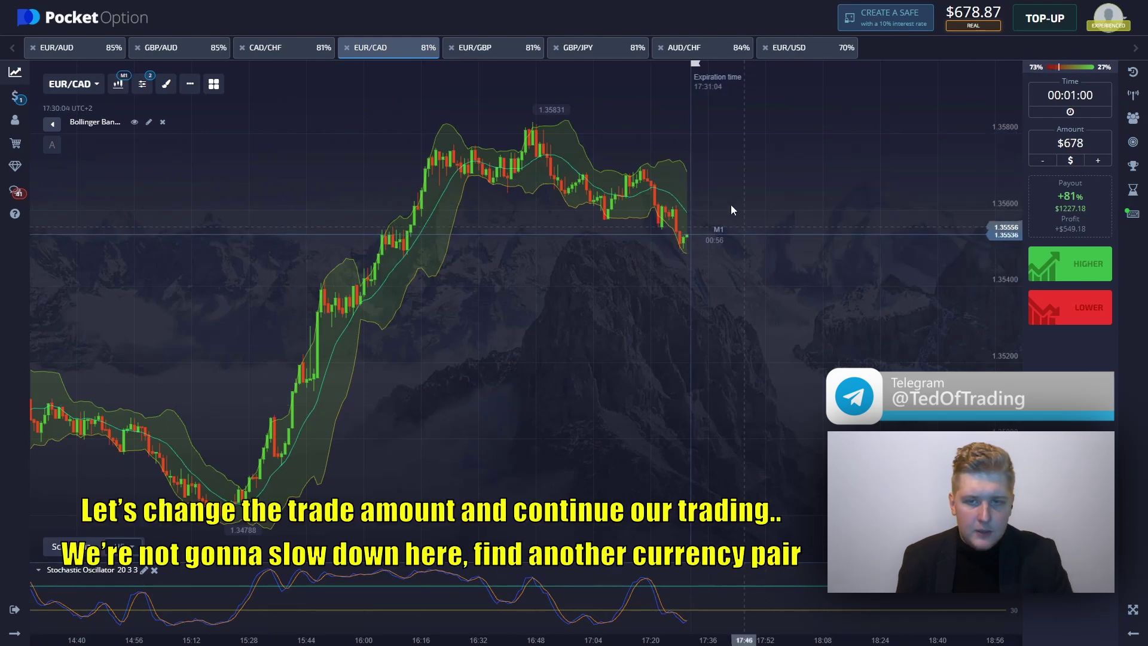
- Review the AUD/CHF, EUR/USD, EUR/CAD and CAD/CHF charts, and open a one-minute $678 Lower trade on CAD/CHF
{"action": "left_click", "coordinate": [694, 47]}
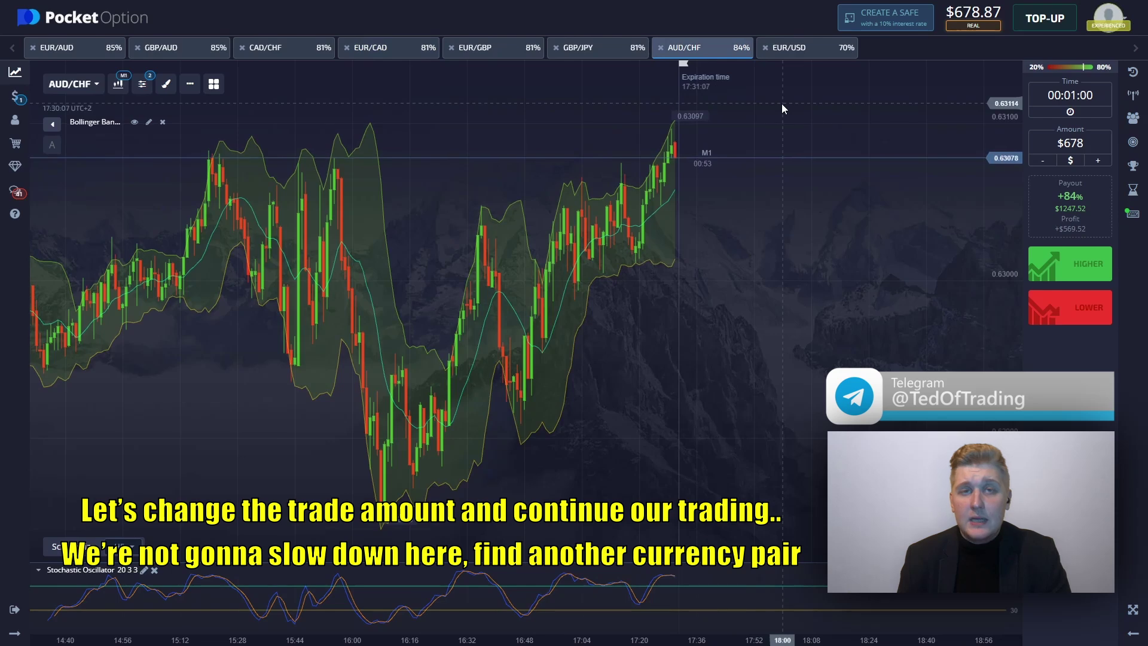
{"action": "left_click", "coordinate": [801, 52]}
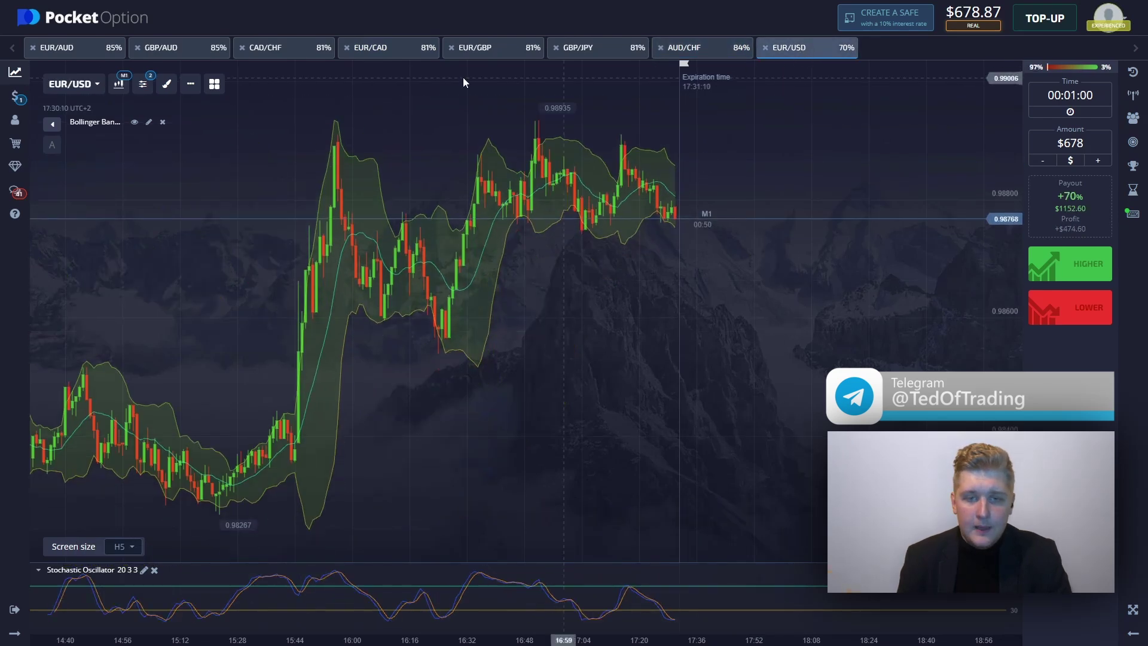
{"action": "left_click", "coordinate": [382, 52]}
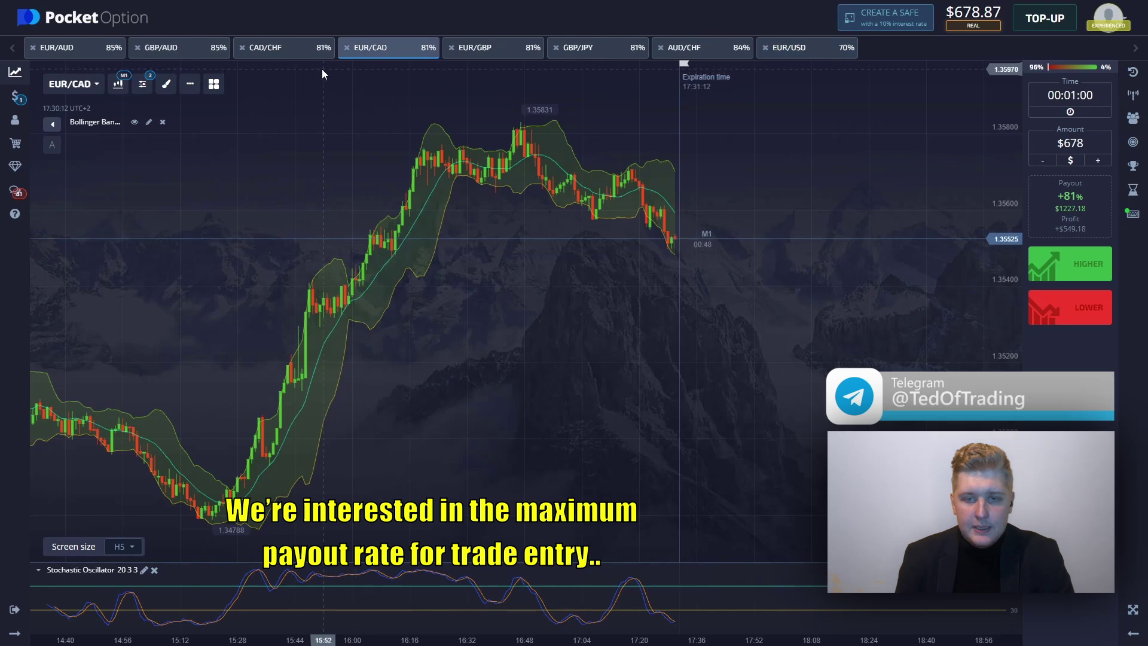
{"action": "left_click", "coordinate": [280, 55]}
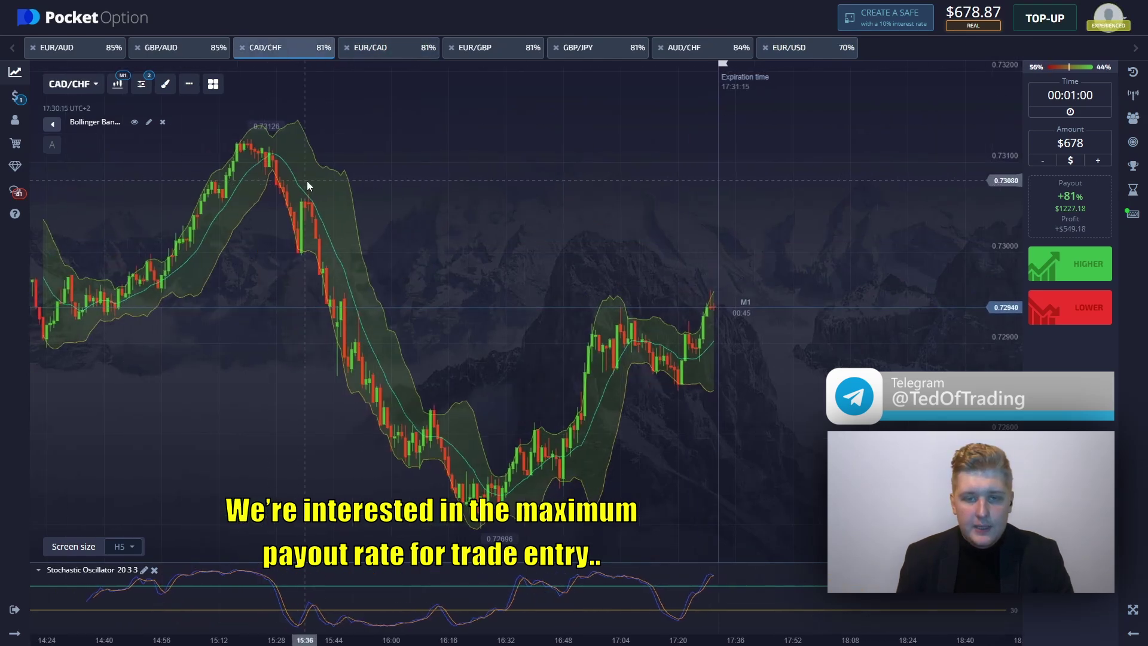
{"action": "left_click", "coordinate": [1077, 317]}
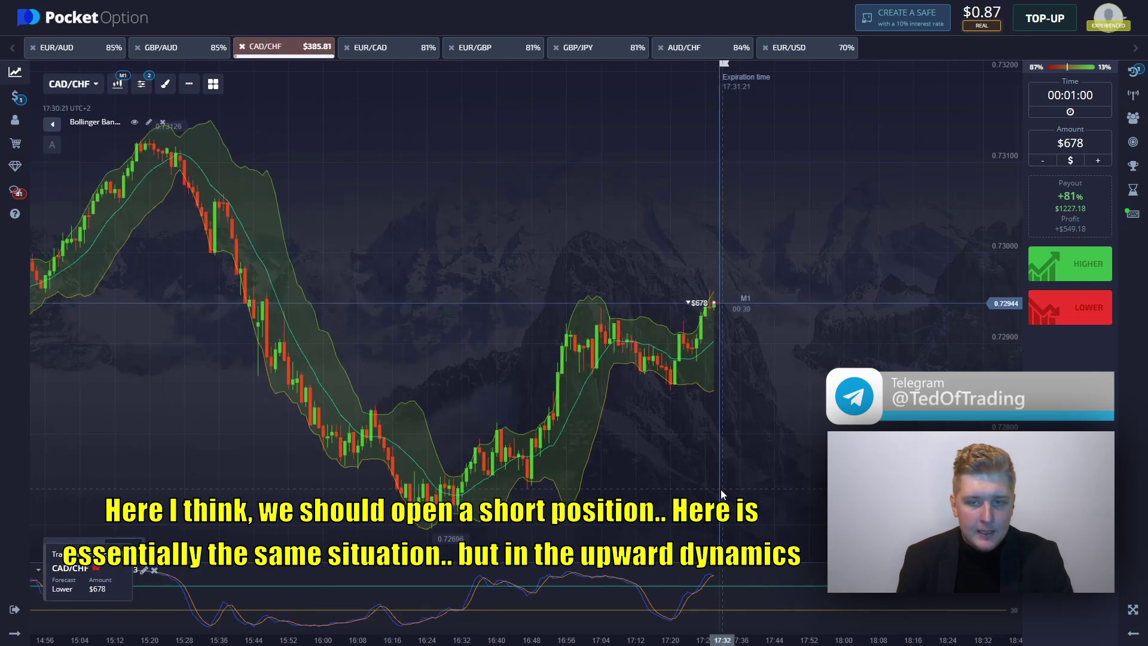
- Capture the CAD/CHF chart area and circle the two latest Stochastic peaks
{"action": "scroll", "coordinate": [562, 460], "scroll_direction": "up", "scroll_amount": 2}
{"action": "key", "text": "Print"}
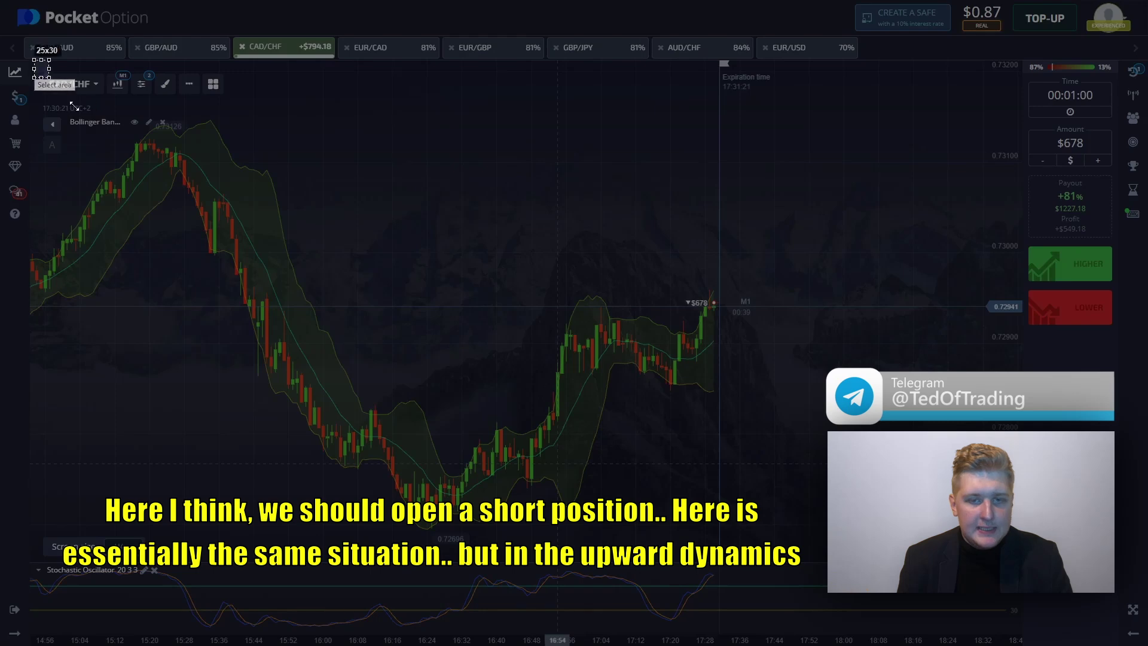
{"action": "left_click_drag", "start_coordinate": [50, 77], "coordinate": [990, 626]}
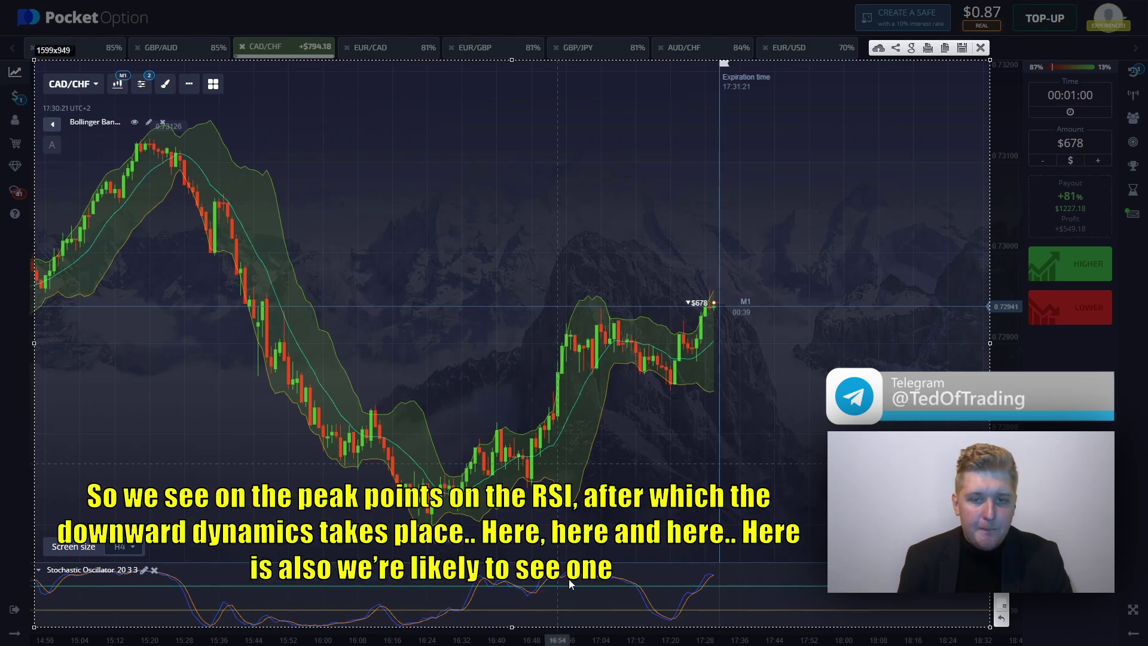
{"action": "left_click_drag", "start_coordinate": [569, 578], "coordinate": [636, 579]}
{"action": "left_click_drag", "start_coordinate": [567, 582], "coordinate": [565, 581]}
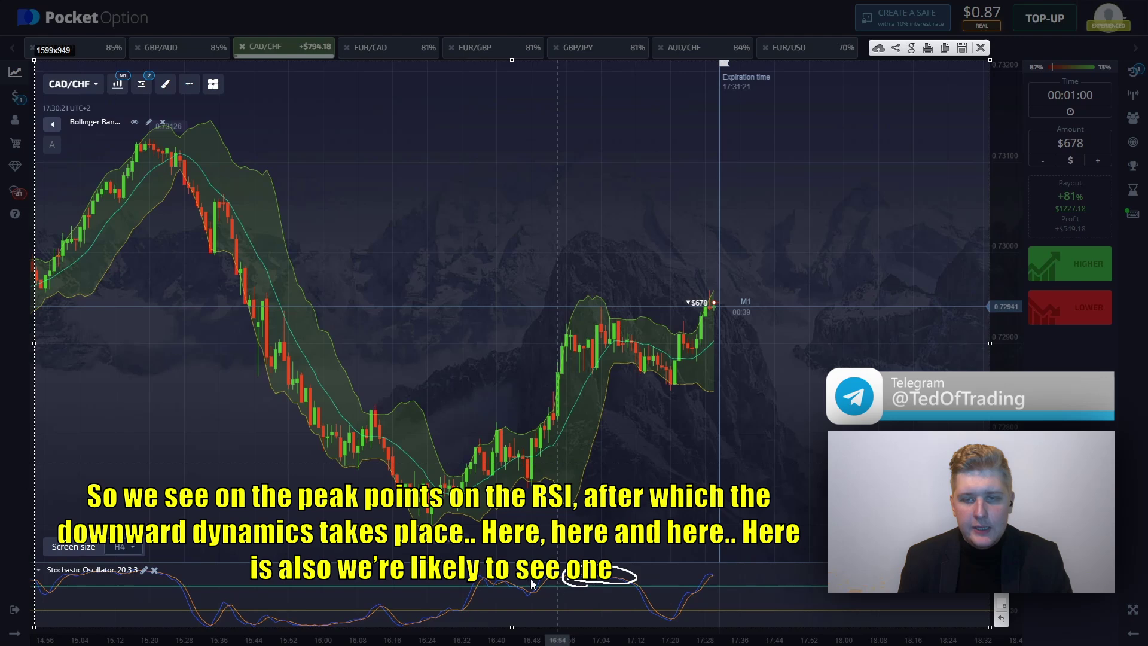
{"action": "mouse_move", "coordinate": [687, 576]}
{"action": "left_mouse_down"}
{"action": "mouse_move", "coordinate": [727, 574]}
{"action": "mouse_move", "coordinate": [696, 578]}
{"action": "left_mouse_up"}
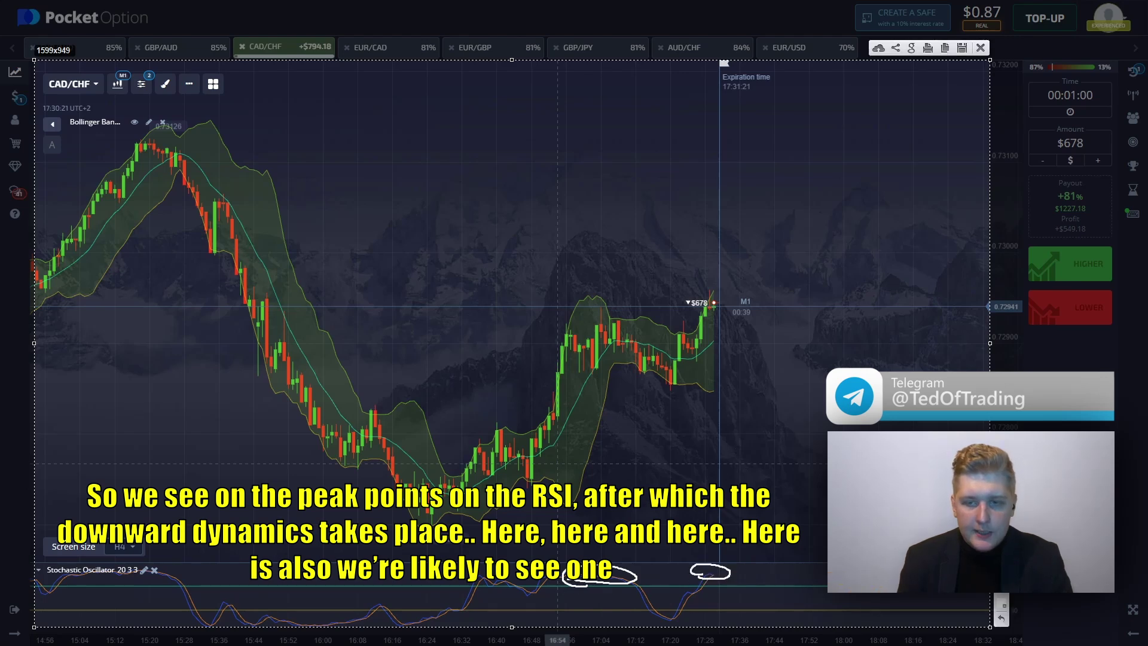
- Draw a short downward arrow from each of the four latest Stochastic peaks on the captured CAD/CHF chart
{"action": "left_click_drag", "start_coordinate": [616, 577], "coordinate": [622, 584]}
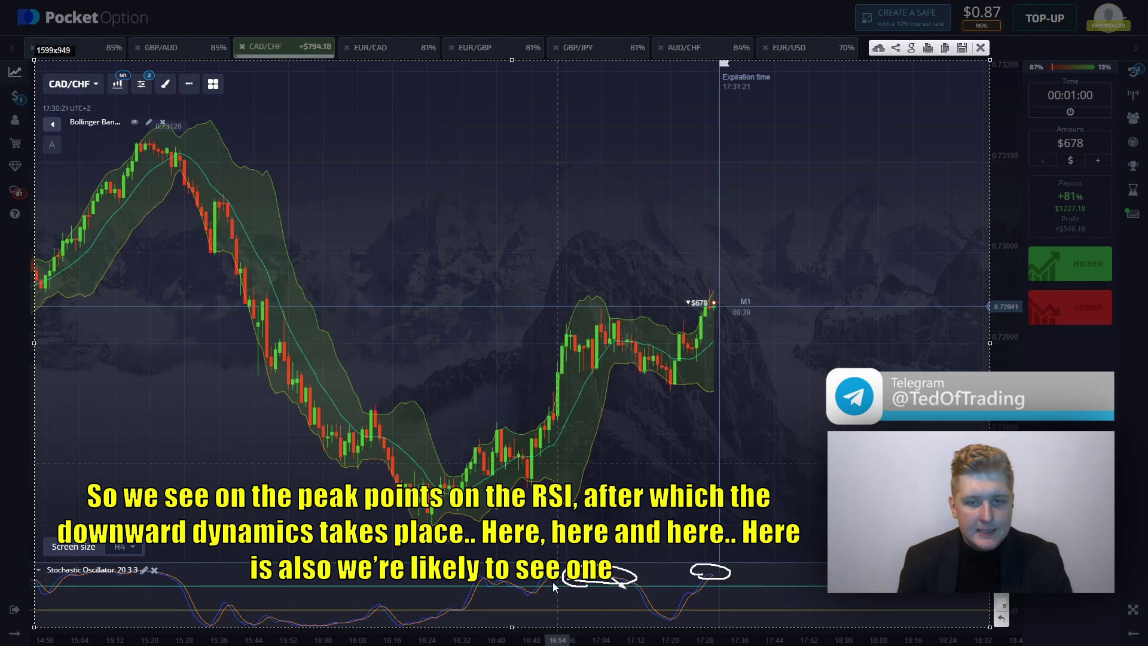
{"action": "left_click_drag", "start_coordinate": [550, 580], "coordinate": [562, 589]}
{"action": "left_click_drag", "start_coordinate": [492, 581], "coordinate": [509, 590]}
{"action": "left_click_drag", "start_coordinate": [709, 579], "coordinate": [733, 596]}
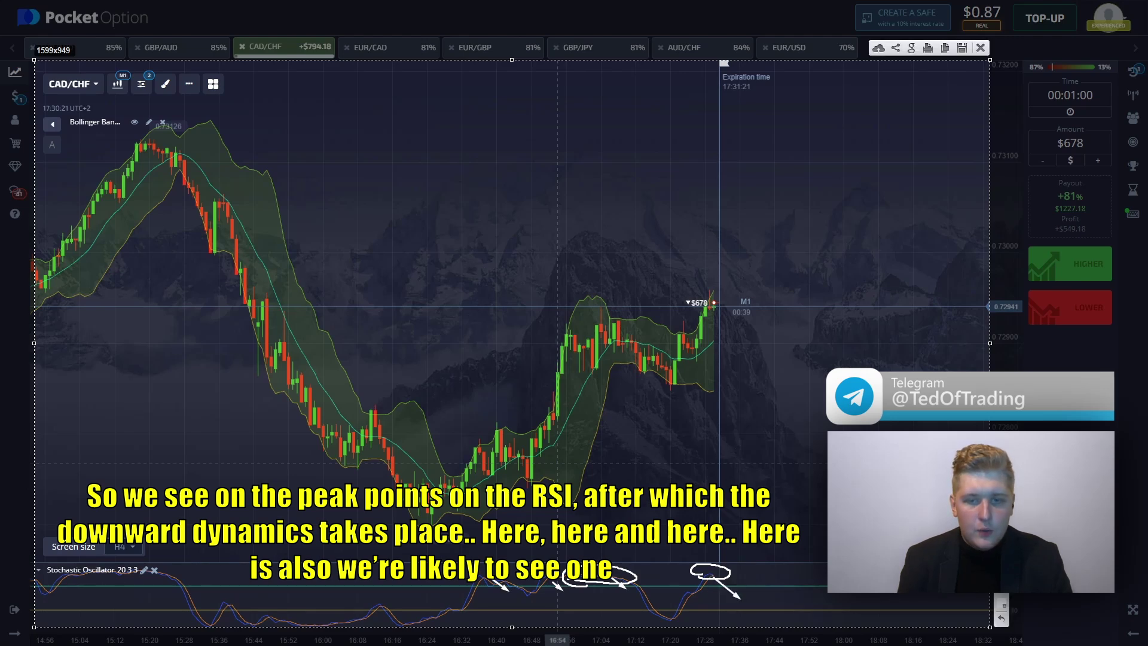
- Frame the latest price rise with a rectangle, circle its touch of the upper Bollinger Band, and undo both marks
{"action": "left_click_drag", "start_coordinate": [711, 303], "coordinate": [658, 385]}
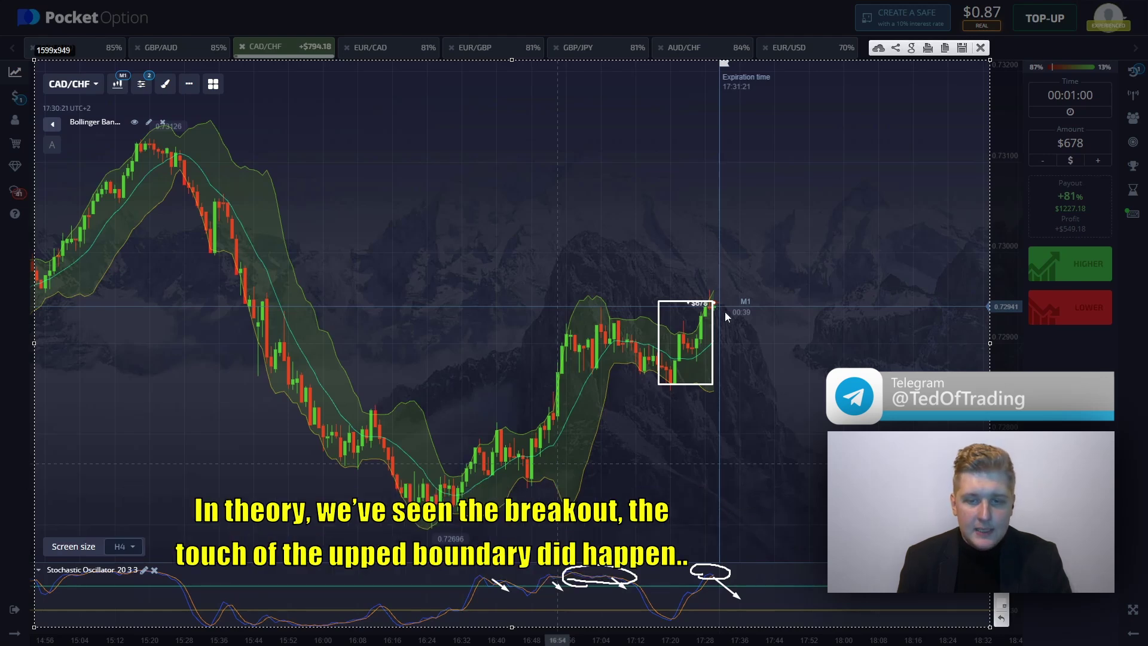
{"action": "left_click_drag", "start_coordinate": [697, 310], "coordinate": [708, 321]}
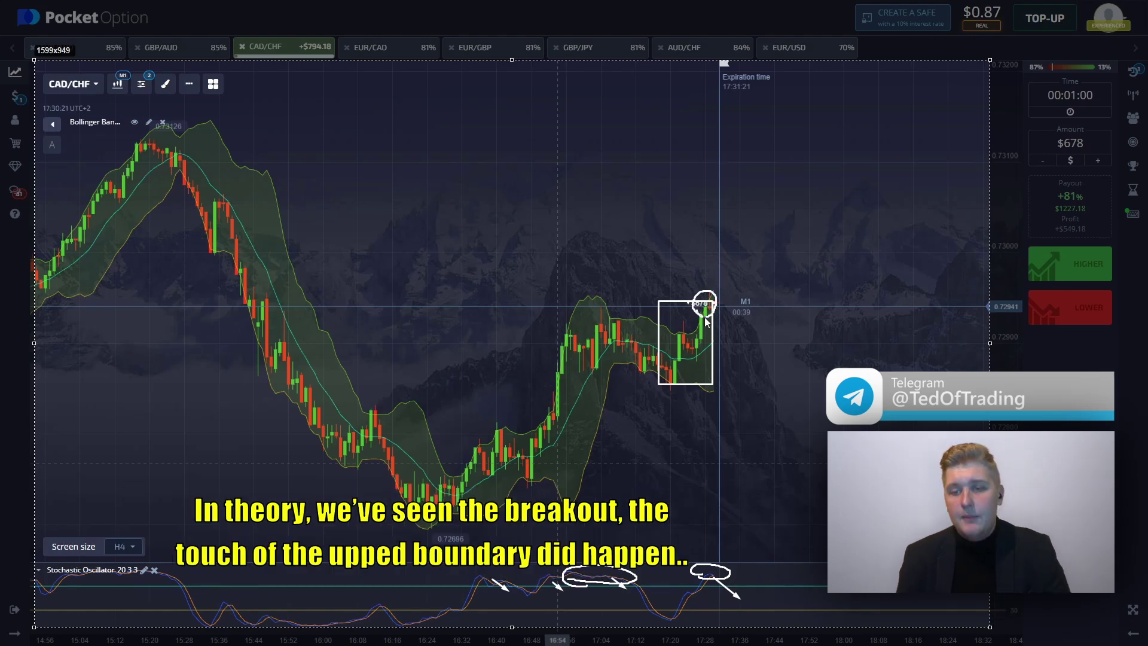
{"action": "left_click", "coordinate": [1002, 620]}
{"action": "left_click", "coordinate": [1001, 620]}
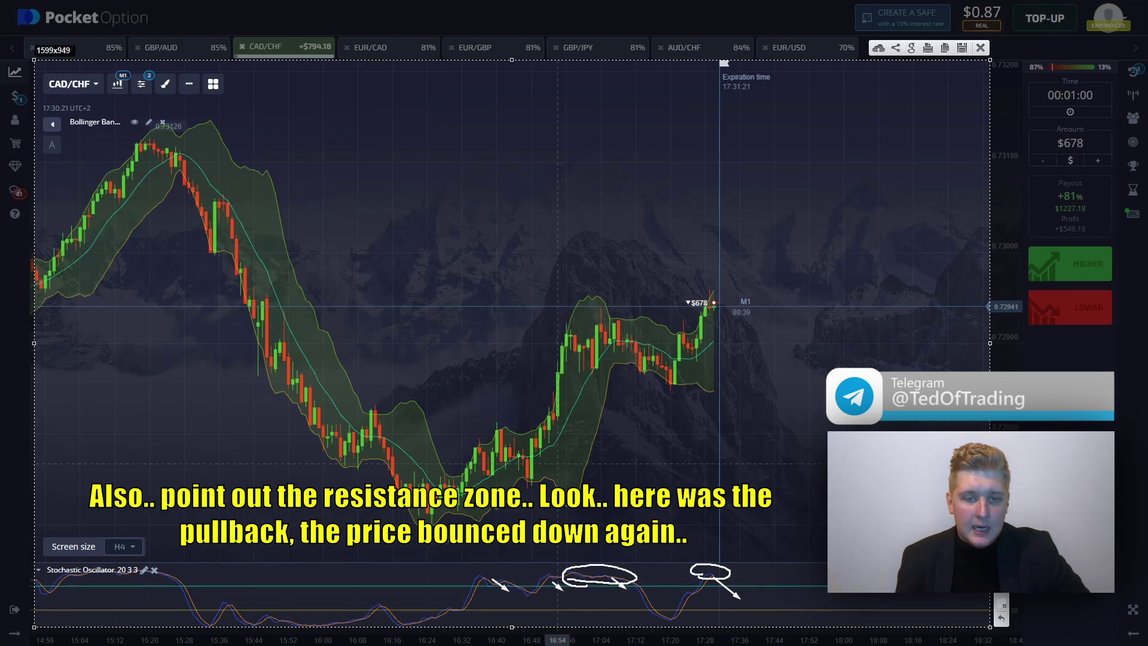
- Frame the resistance zone above the entry price, draw arrows for the earlier bounce and the expected drop, and close the capture
{"action": "left_click_drag", "start_coordinate": [721, 300], "coordinate": [187, 280]}
{"action": "mouse_move", "coordinate": [263, 302]}
{"action": "left_mouse_down"}
{"action": "mouse_move", "coordinate": [283, 329]}
{"action": "mouse_move", "coordinate": [263, 301]}
{"action": "left_mouse_up"}
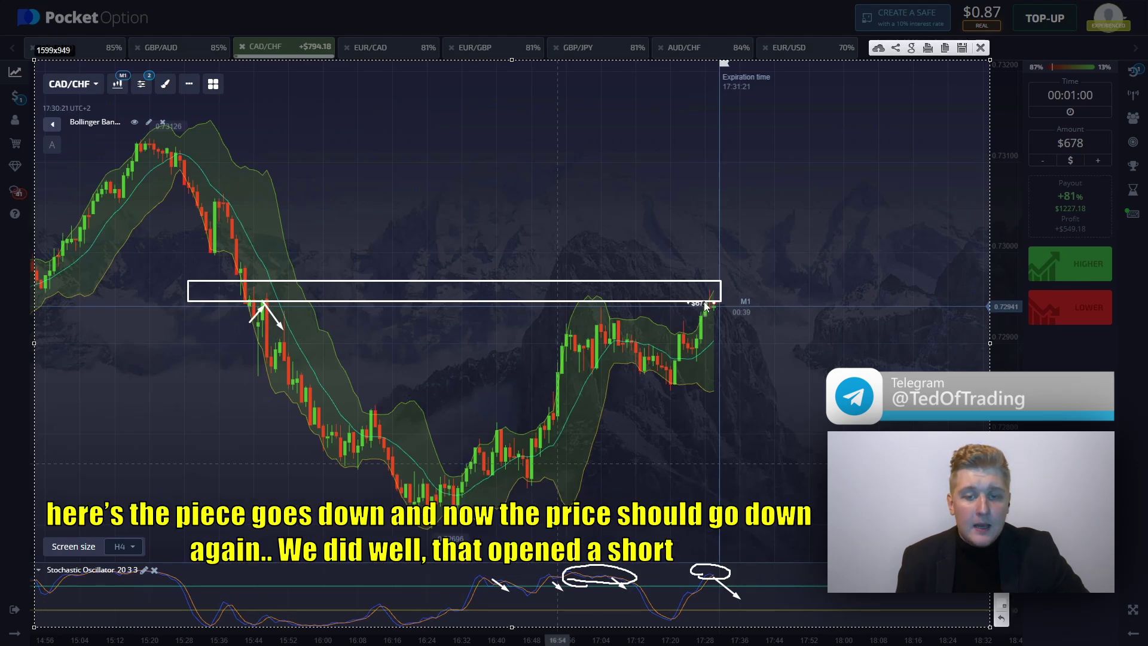
{"action": "left_click_drag", "start_coordinate": [714, 305], "coordinate": [790, 378]}
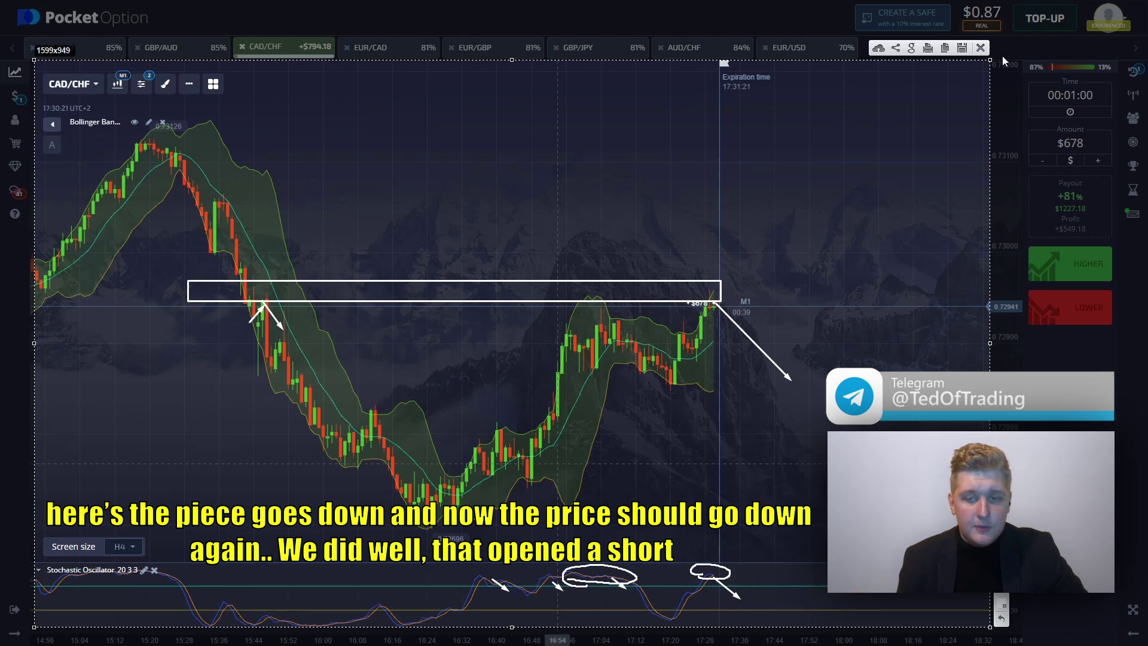
{"action": "left_click", "coordinate": [980, 49]}
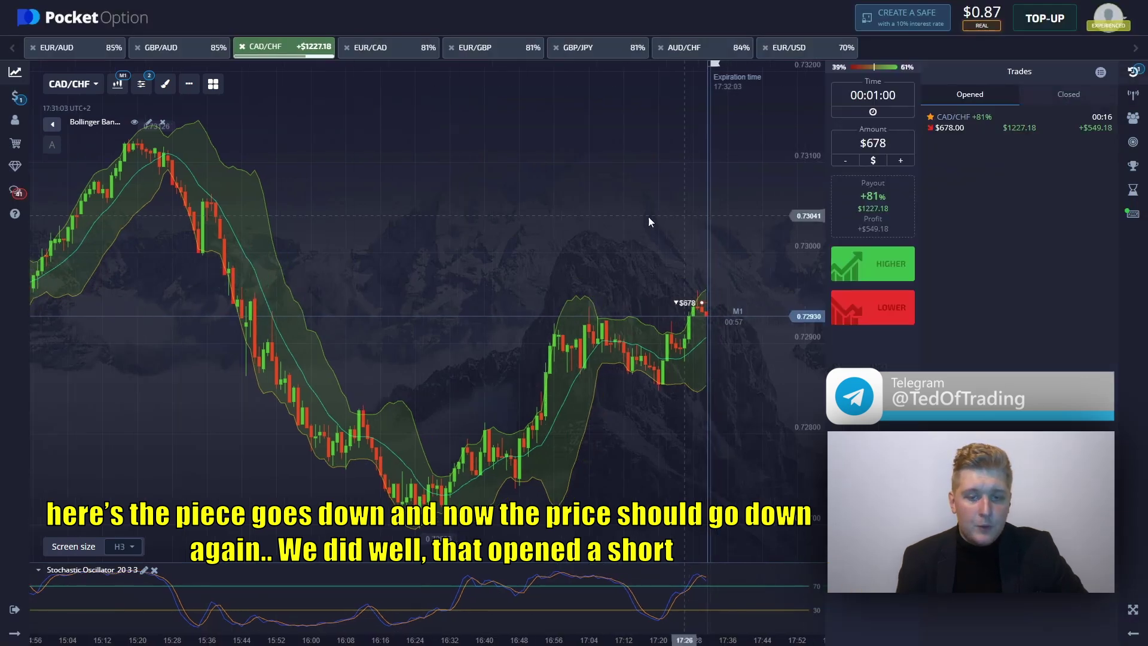
- Follow the CAD/CHF trade on the chart until it closes, and reload the page
{"action": "scroll", "coordinate": [625, 279], "scroll_direction": "up", "scroll_amount": 5}
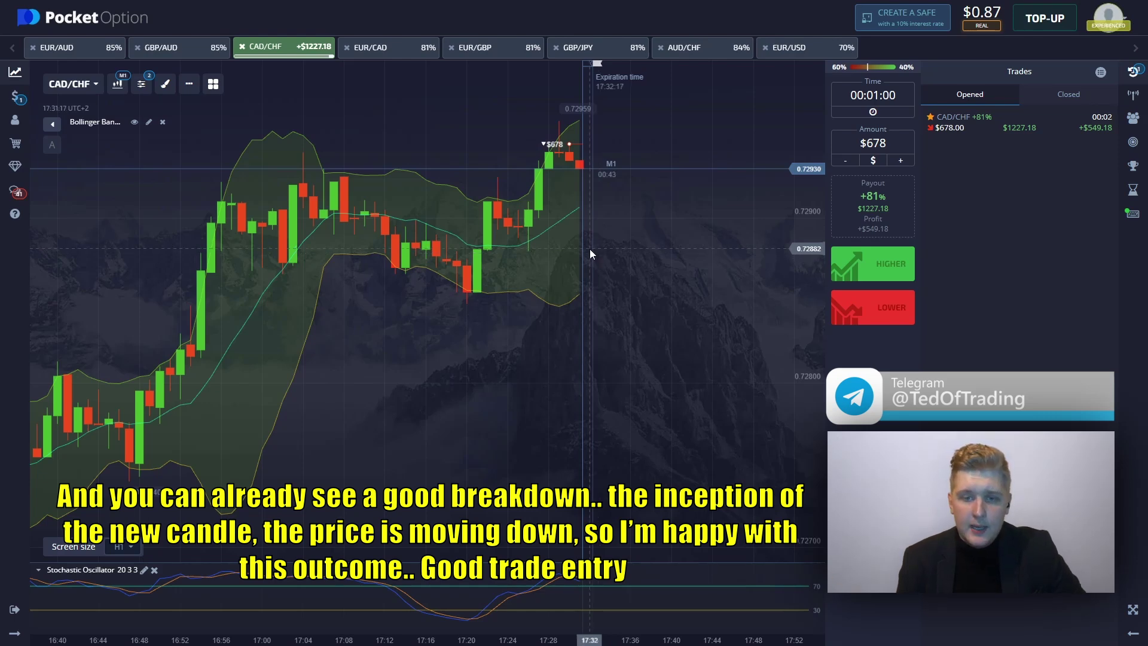
{"action": "scroll", "coordinate": [592, 249], "scroll_direction": "down", "scroll_amount": 3}
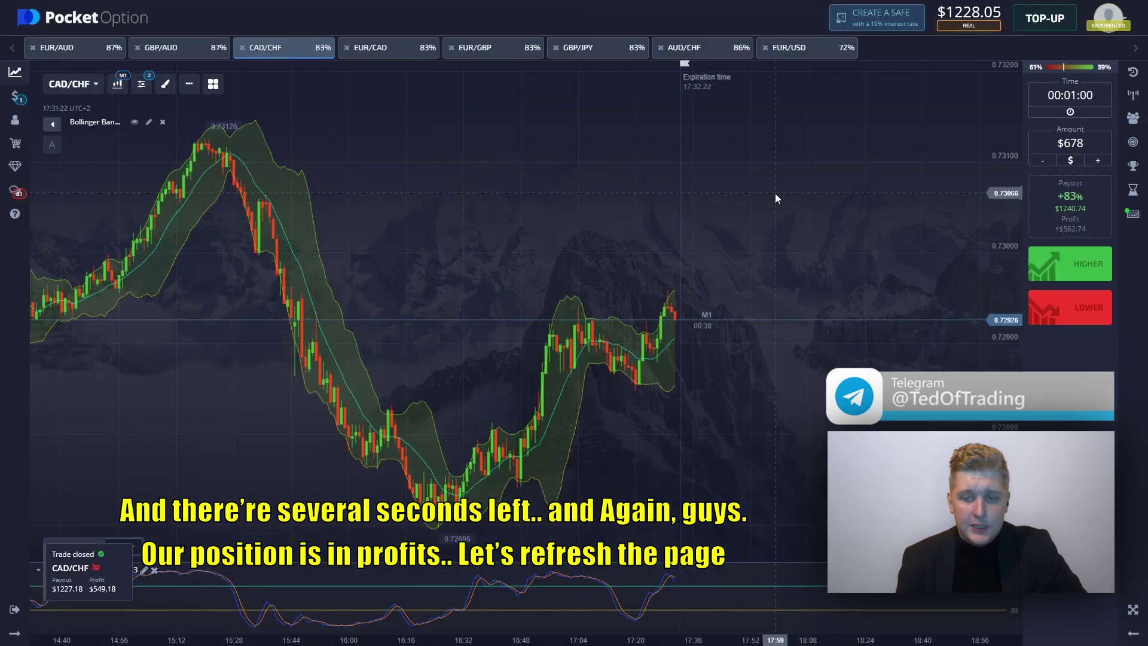
{"action": "key", "text": "F5"}
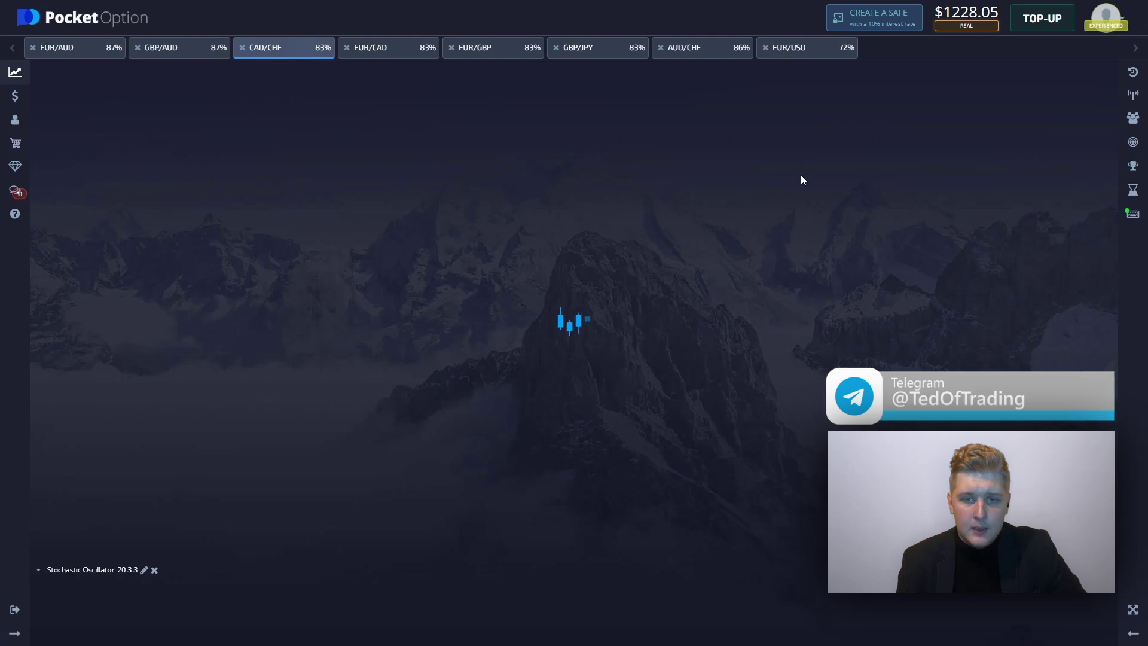
- Set the next trade amount to $1000
{"action": "left_click", "coordinate": [1085, 143]}
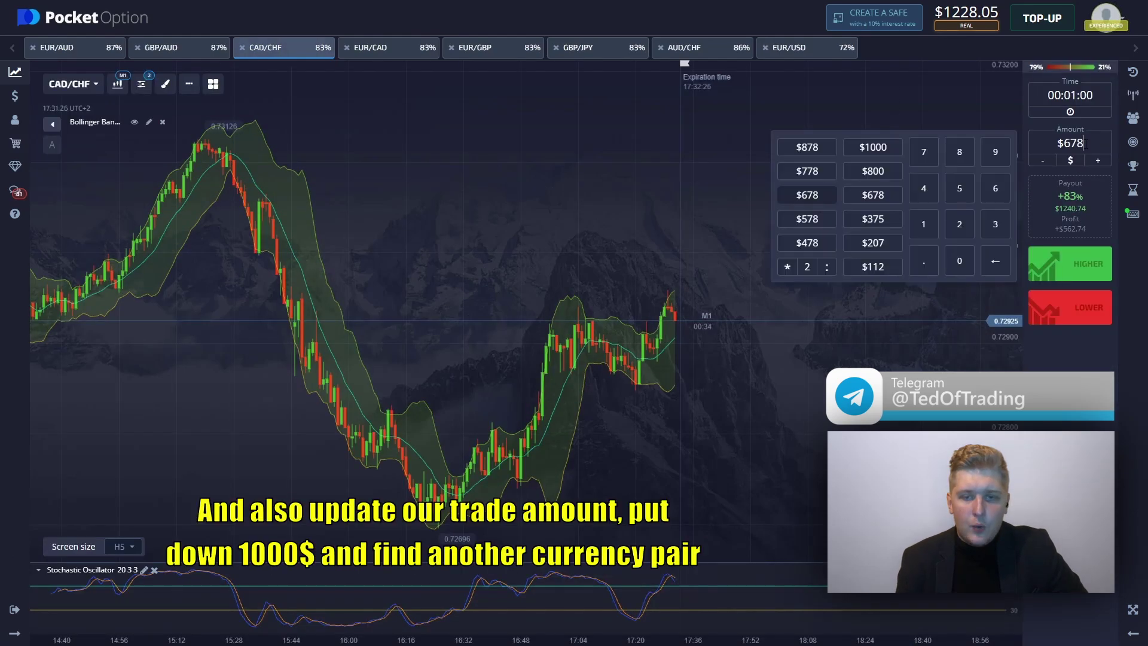
{"action": "key", "text": "BackSpace"}
{"action": "key", "text": "BackSpace"}
{"action": "key", "text": "BackSpace"}
{"action": "type", "text": "1000"}
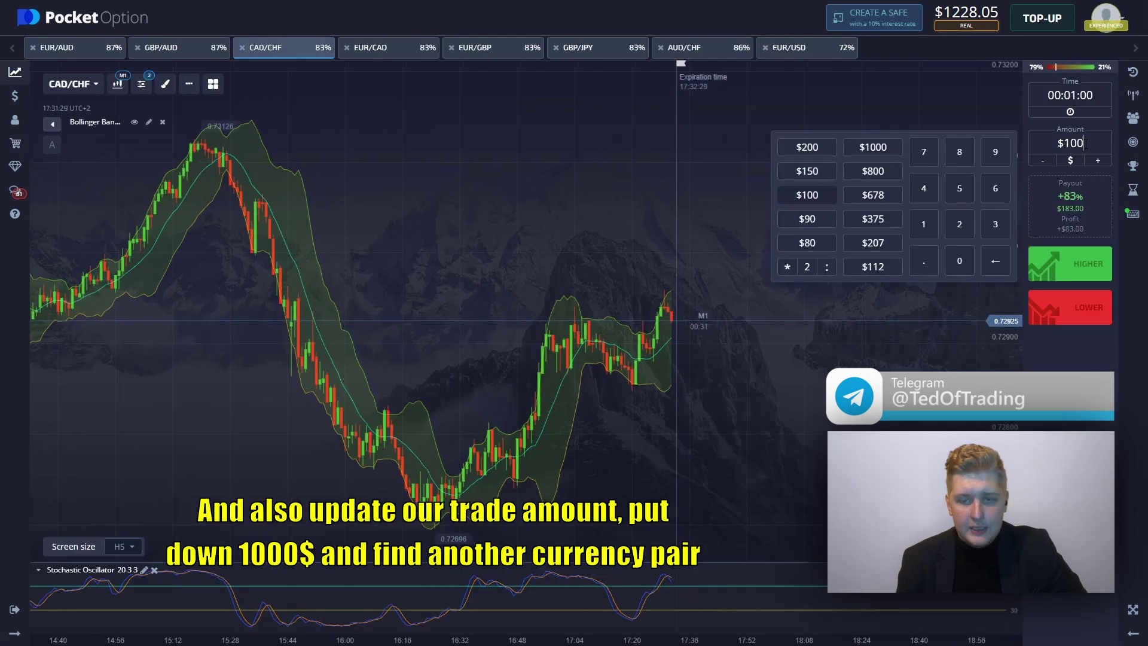
{"action": "left_click", "coordinate": [689, 67]}
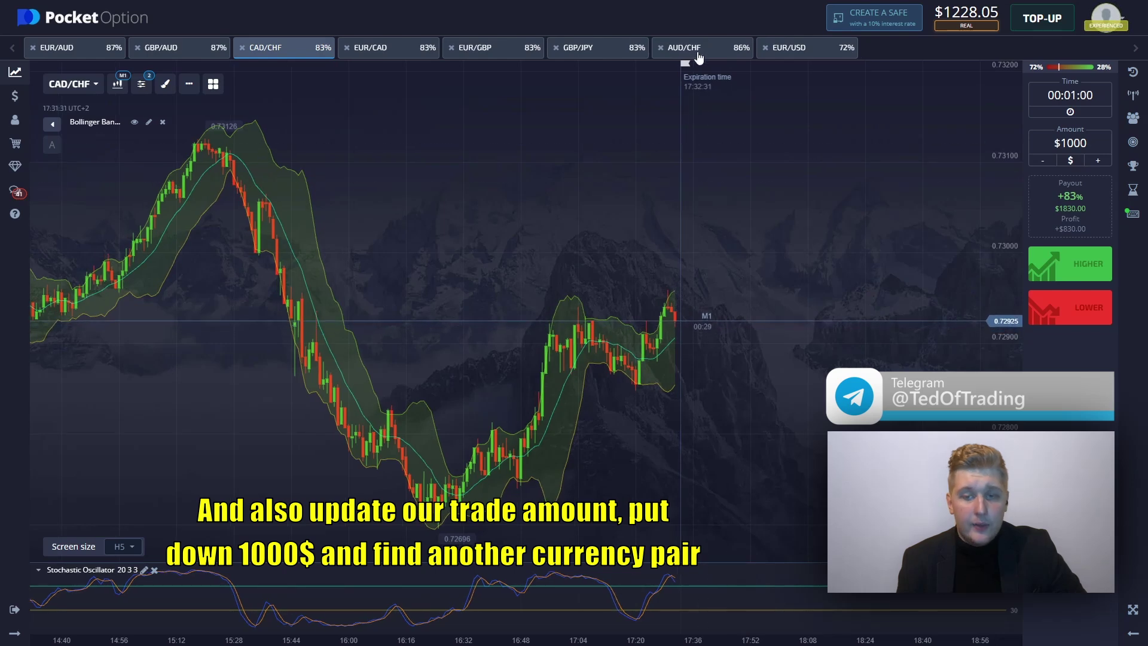
- Review the AUD/CHF, EUR/USD, EUR/CAD, CAD/CHF and GBP/AUD charts, and open a one-minute $1000 Lower trade on GBP/AUD
{"action": "left_click", "coordinate": [691, 50]}
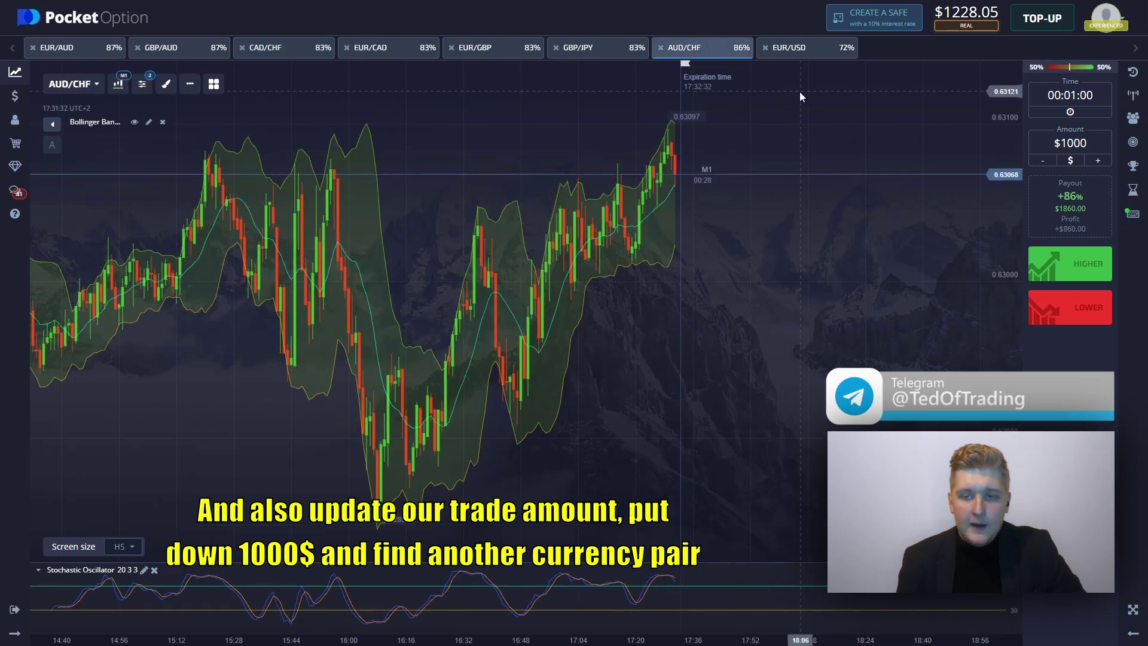
{"action": "left_click", "coordinate": [803, 53]}
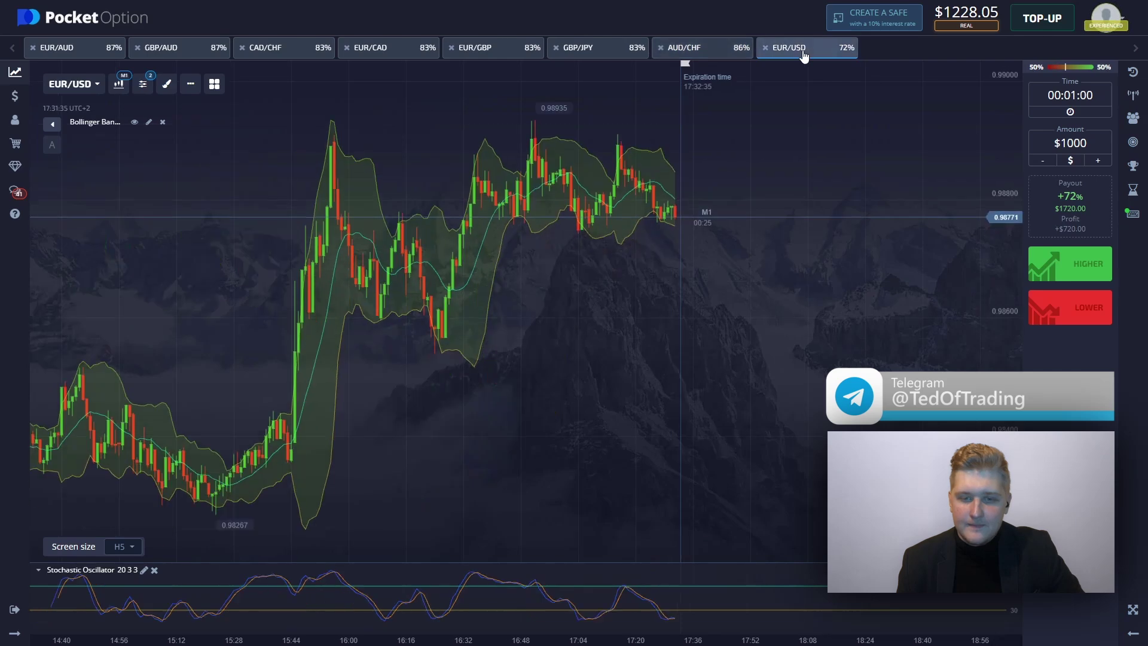
{"action": "left_click", "coordinate": [384, 52]}
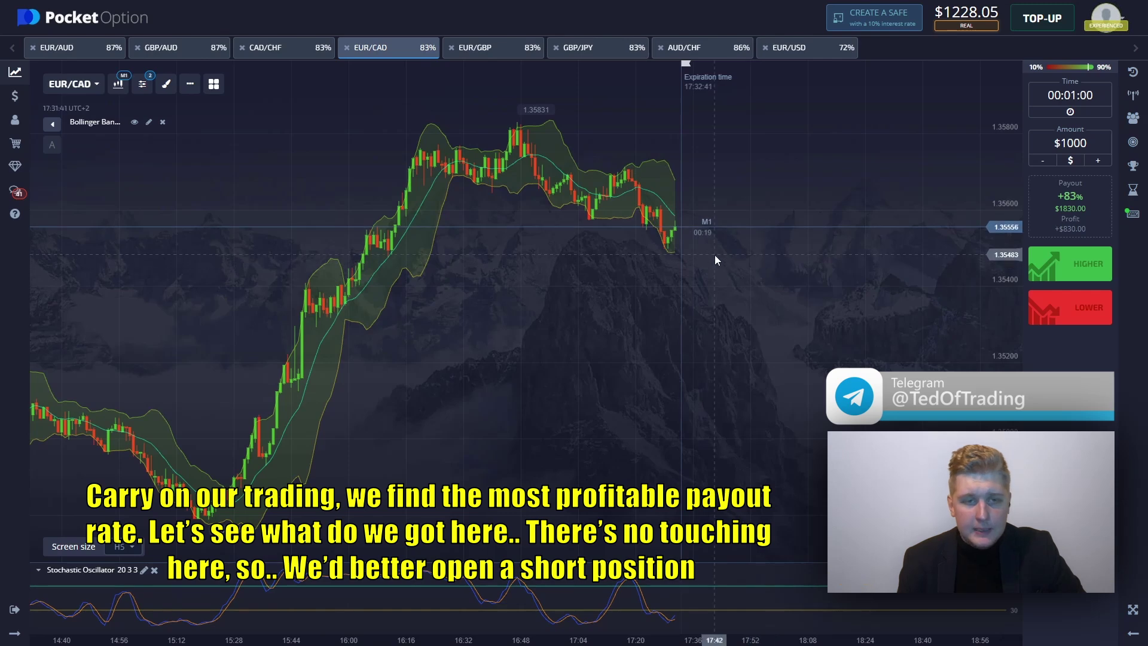
{"action": "left_click", "coordinate": [281, 52]}
{"action": "left_click", "coordinate": [172, 55]}
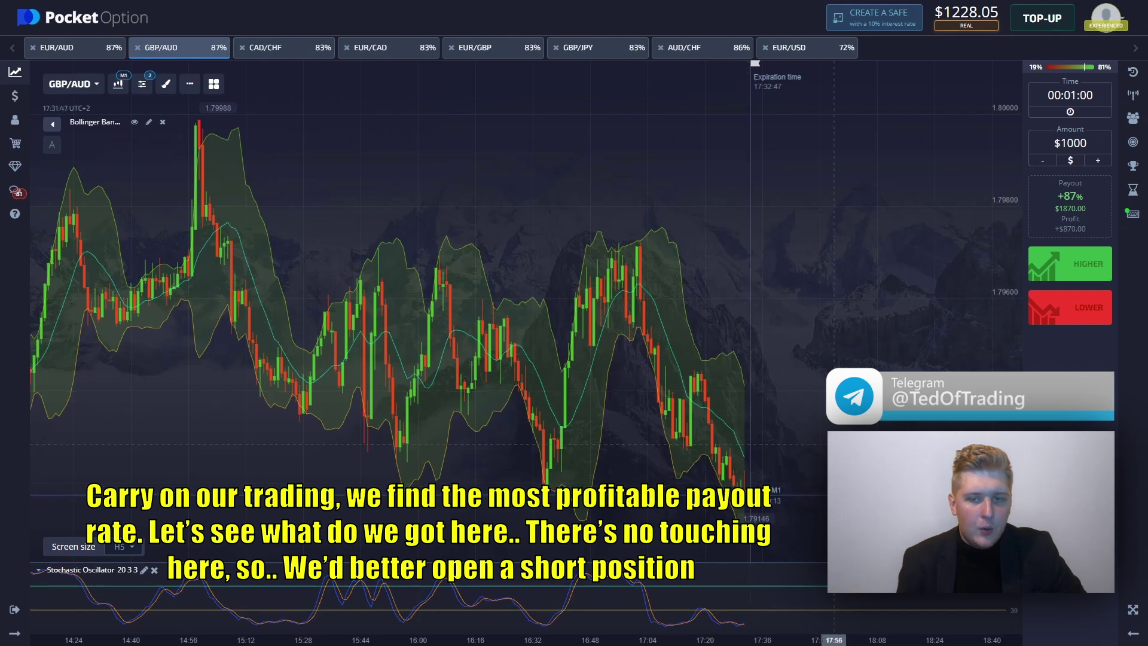
{"action": "left_click", "coordinate": [1071, 310]}
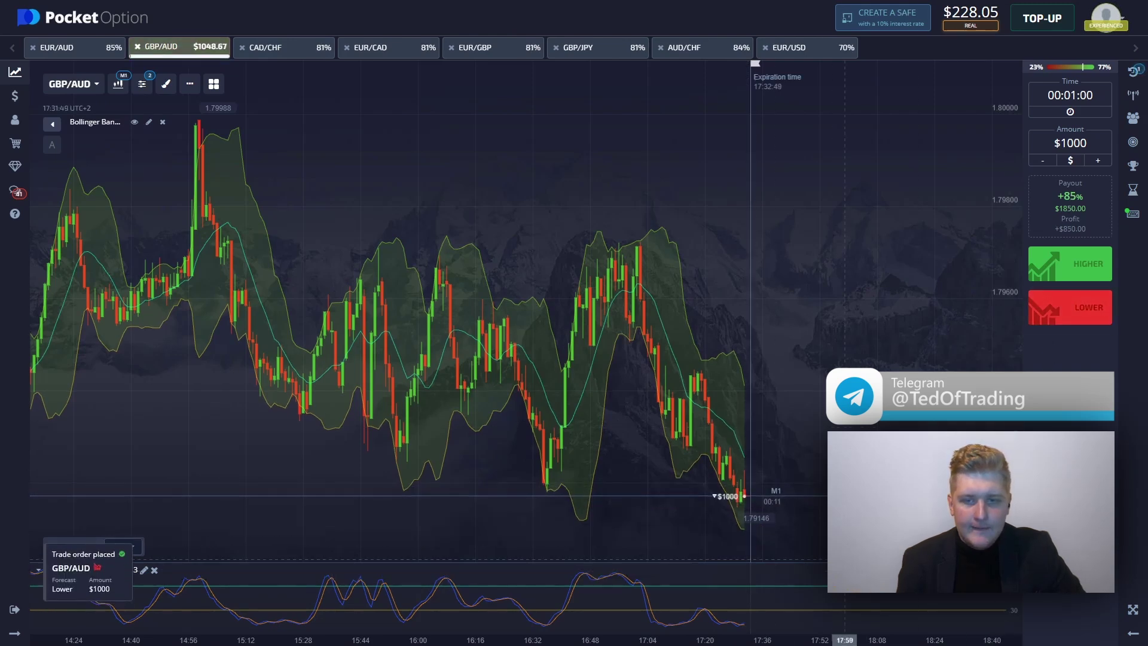
- Capture the GBP/AUD chart with its Stochastic Oscillator, circle the shadow below the last candle, and undo the circle
{"action": "scroll", "coordinate": [790, 548], "scroll_direction": "down", "scroll_amount": 2}
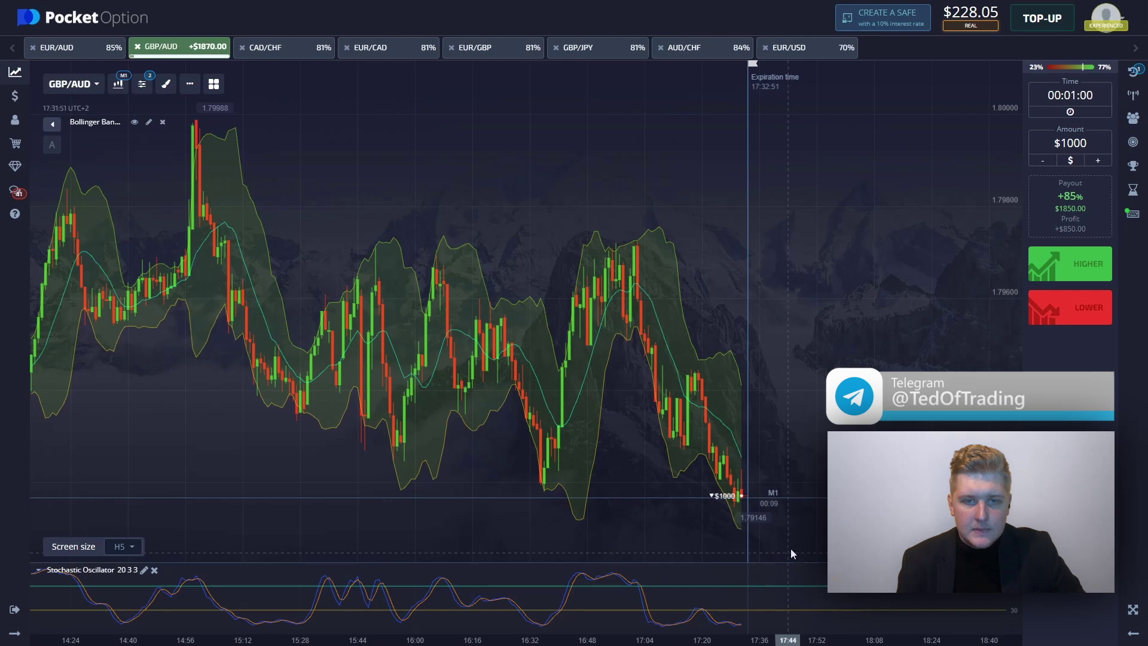
{"action": "left_click_drag", "start_coordinate": [27, 57], "coordinate": [1032, 639]}
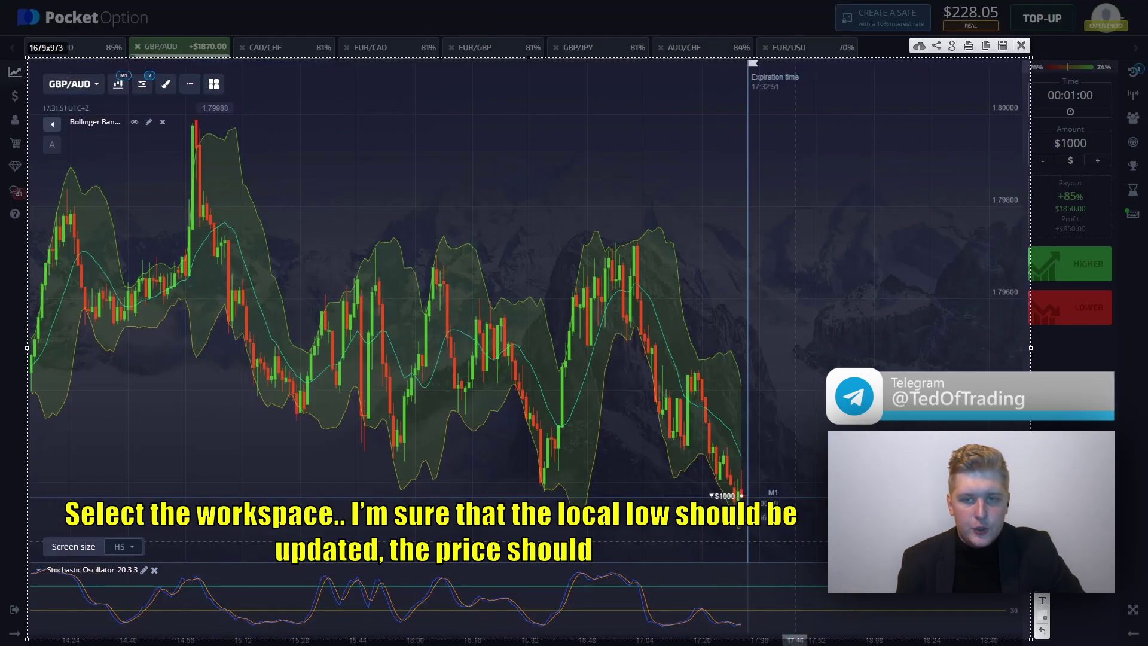
{"action": "mouse_move", "coordinate": [747, 521]}
{"action": "left_mouse_down"}
{"action": "mouse_move", "coordinate": [730, 537]}
{"action": "mouse_move", "coordinate": [761, 528]}
{"action": "left_mouse_up"}
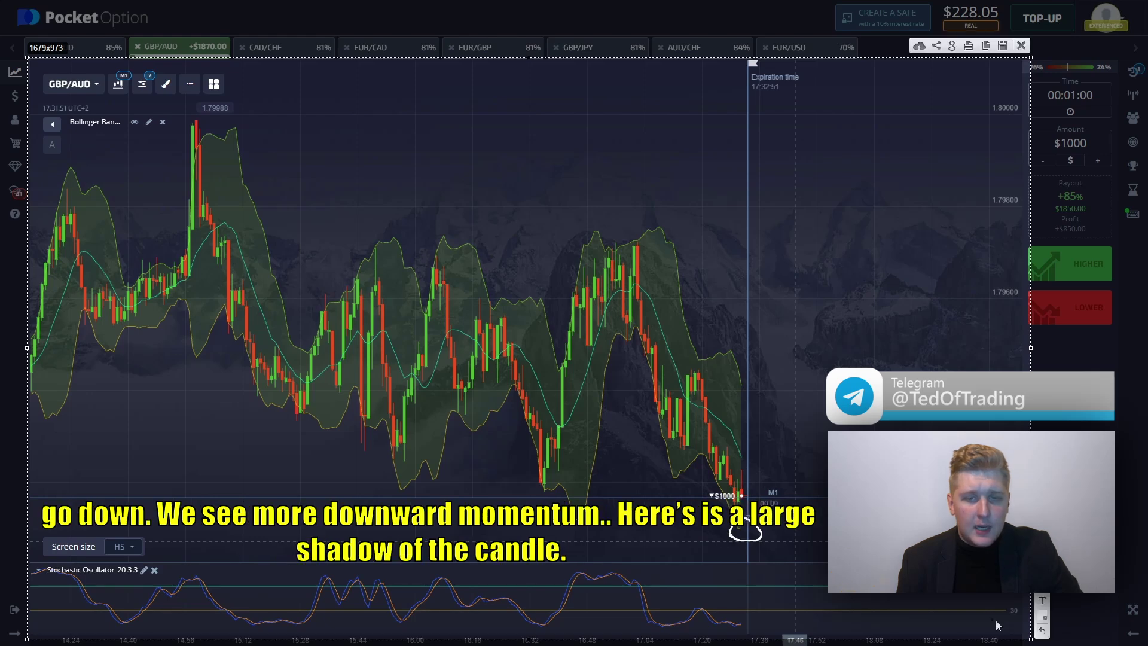
{"action": "left_click", "coordinate": [1041, 631]}
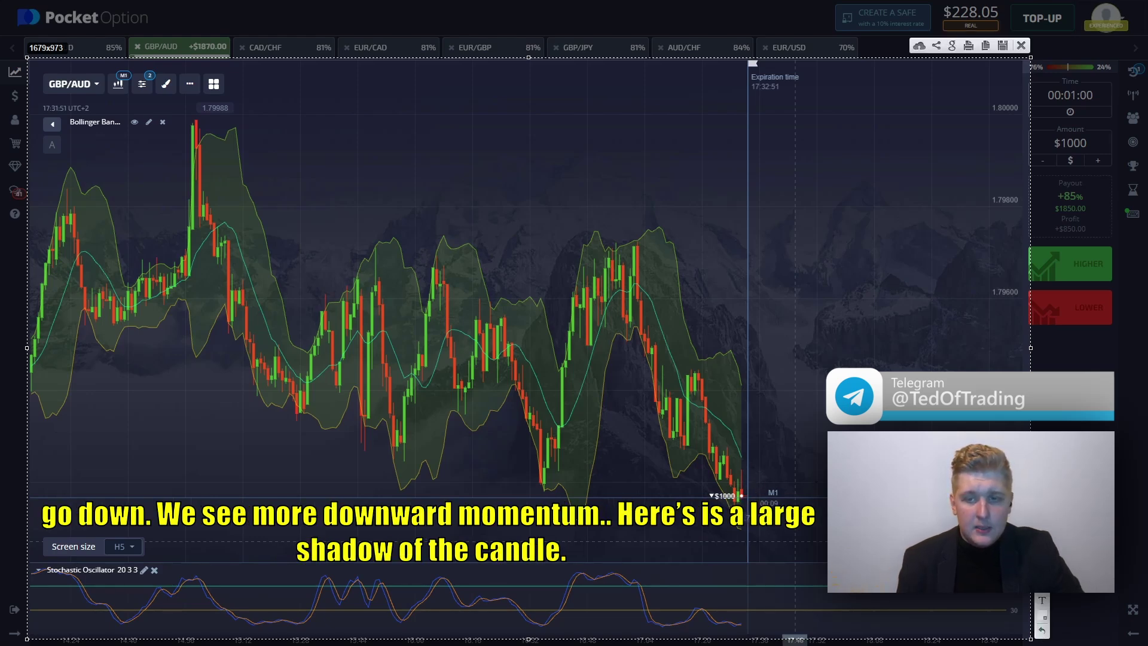
- Frame the last candles just above the entry price, circle two recent highs below the upper band, and draw a downward mark at the expiration line
{"action": "left_click_drag", "start_coordinate": [754, 486], "coordinate": [732, 477]}
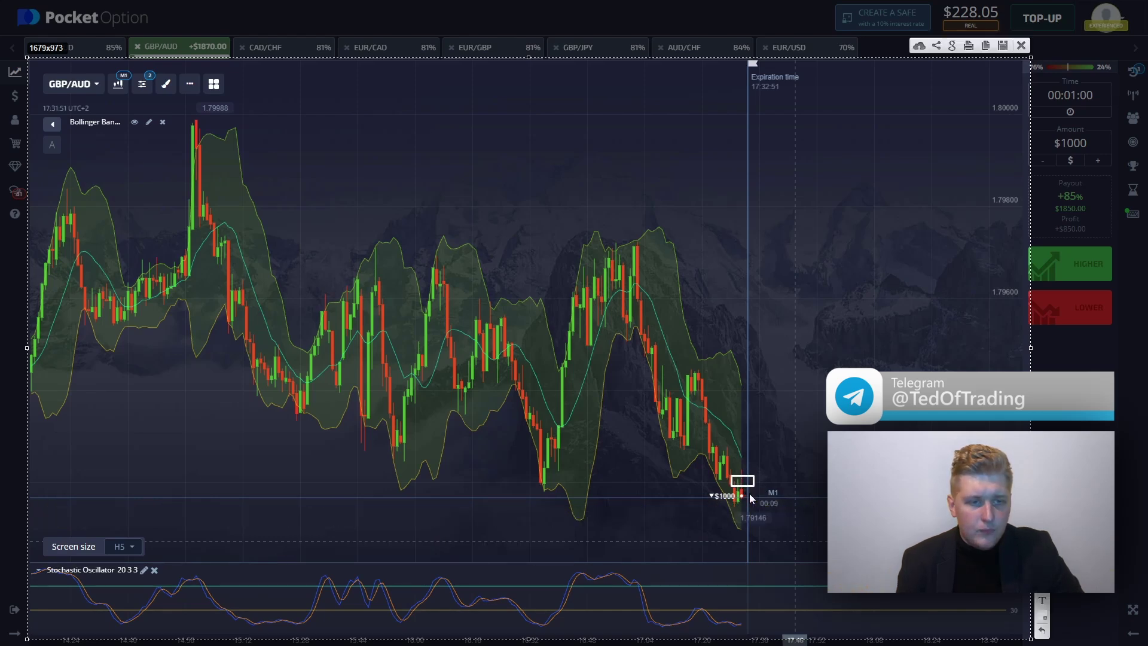
{"action": "left_click", "coordinate": [1042, 631]}
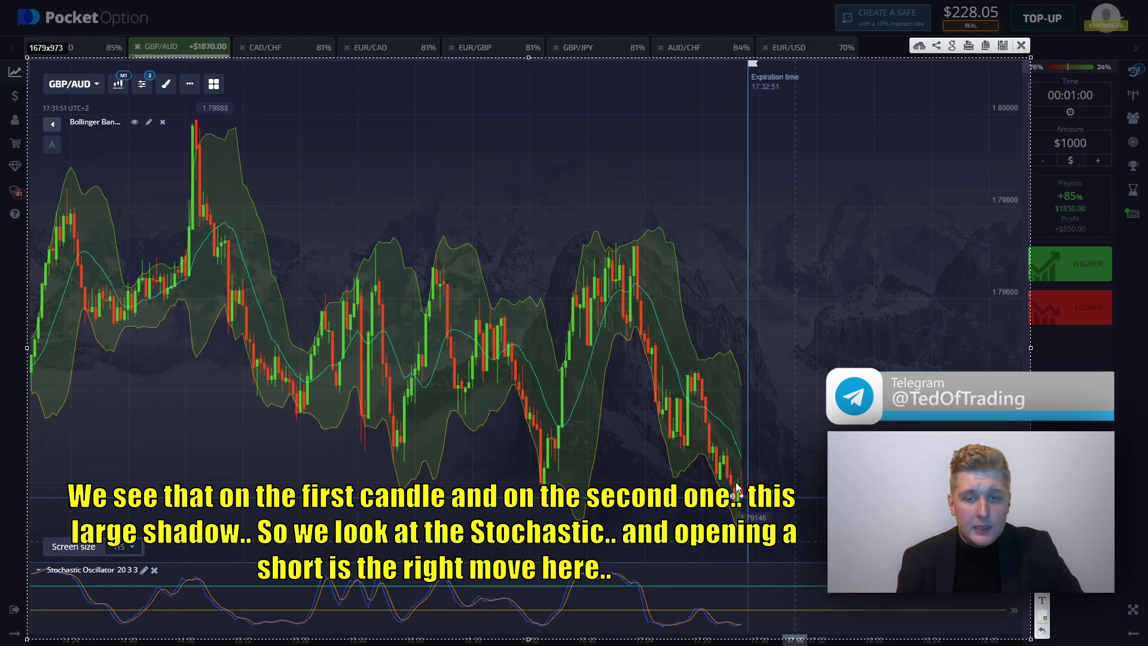
{"action": "left_click_drag", "start_coordinate": [730, 473], "coordinate": [750, 489]}
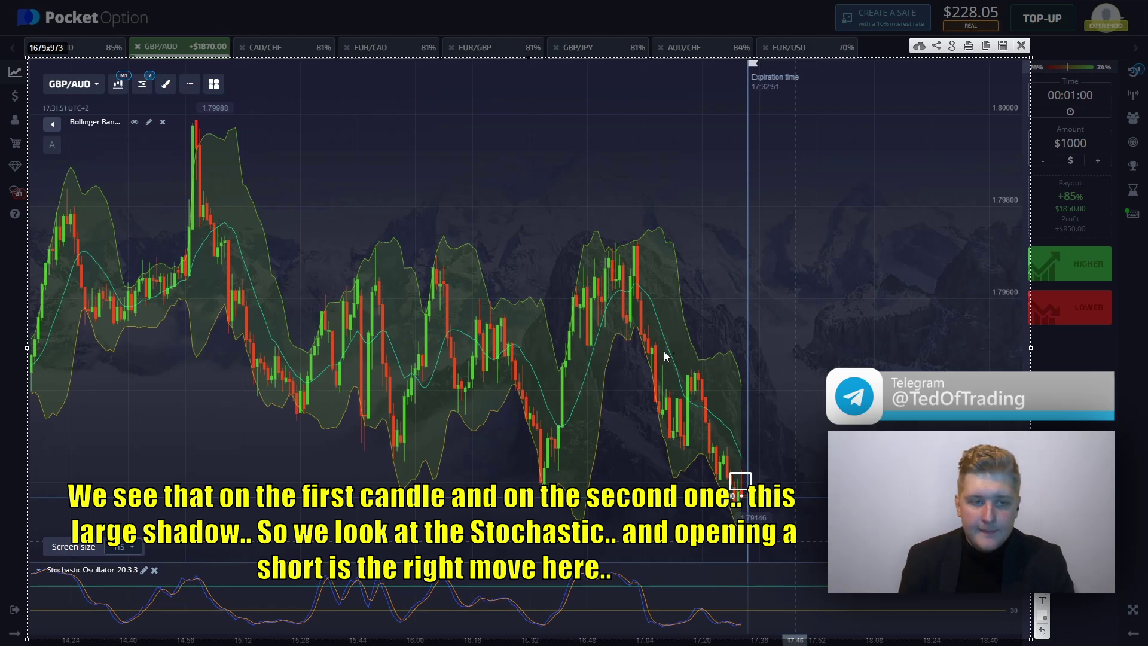
{"action": "mouse_move", "coordinate": [687, 367]}
{"action": "left_mouse_down"}
{"action": "mouse_move", "coordinate": [693, 378]}
{"action": "mouse_move", "coordinate": [691, 353]}
{"action": "mouse_move", "coordinate": [693, 377]}
{"action": "left_mouse_up"}
{"action": "mouse_move", "coordinate": [727, 451]}
{"action": "left_mouse_down"}
{"action": "mouse_move", "coordinate": [743, 447]}
{"action": "mouse_move", "coordinate": [725, 453]}
{"action": "left_mouse_up"}
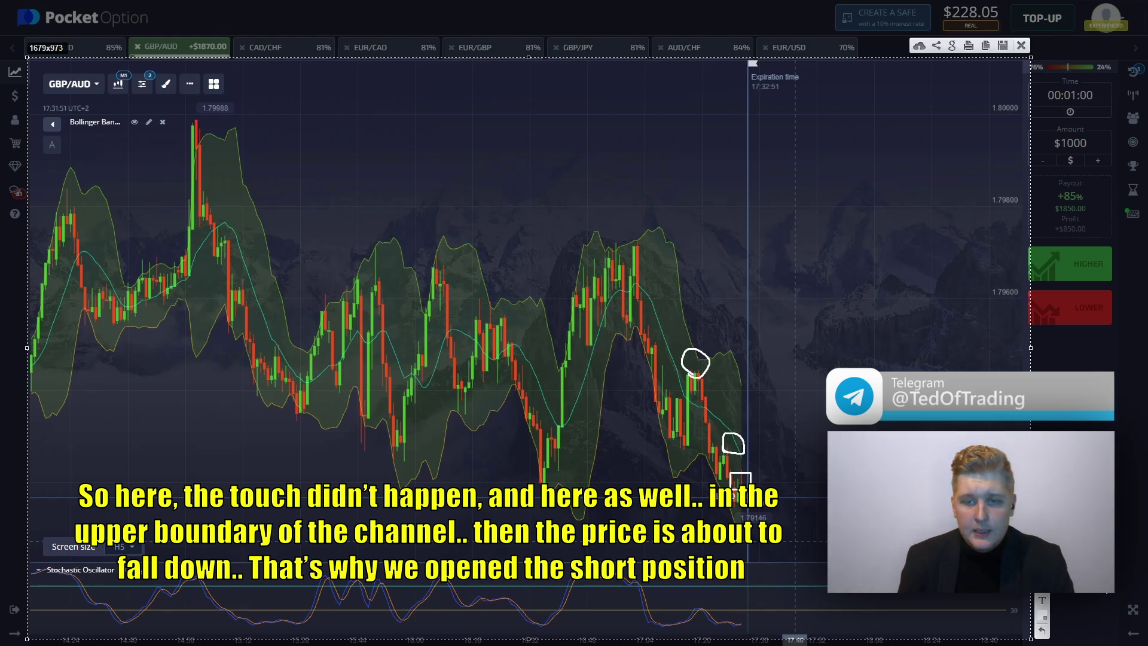
{"action": "left_click_drag", "start_coordinate": [747, 489], "coordinate": [748, 546]}
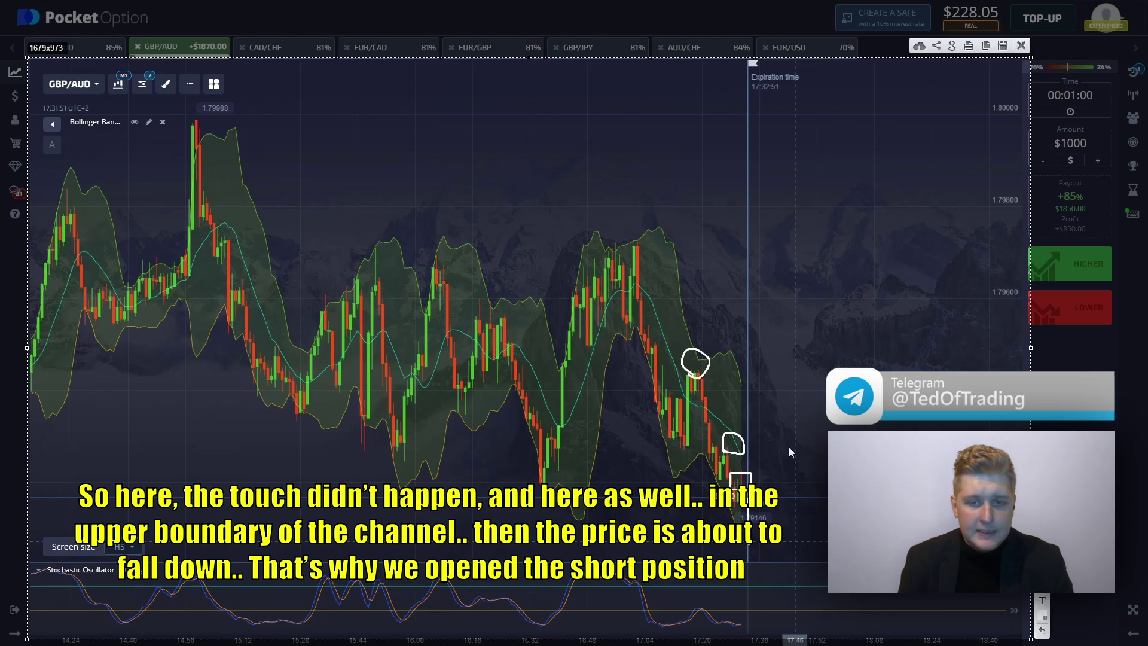
- Close the capture and follow the open GBP/AUD trade in the trades list until it closes
{"action": "left_click", "coordinate": [1022, 46]}
{"action": "left_click", "coordinate": [1133, 70]}
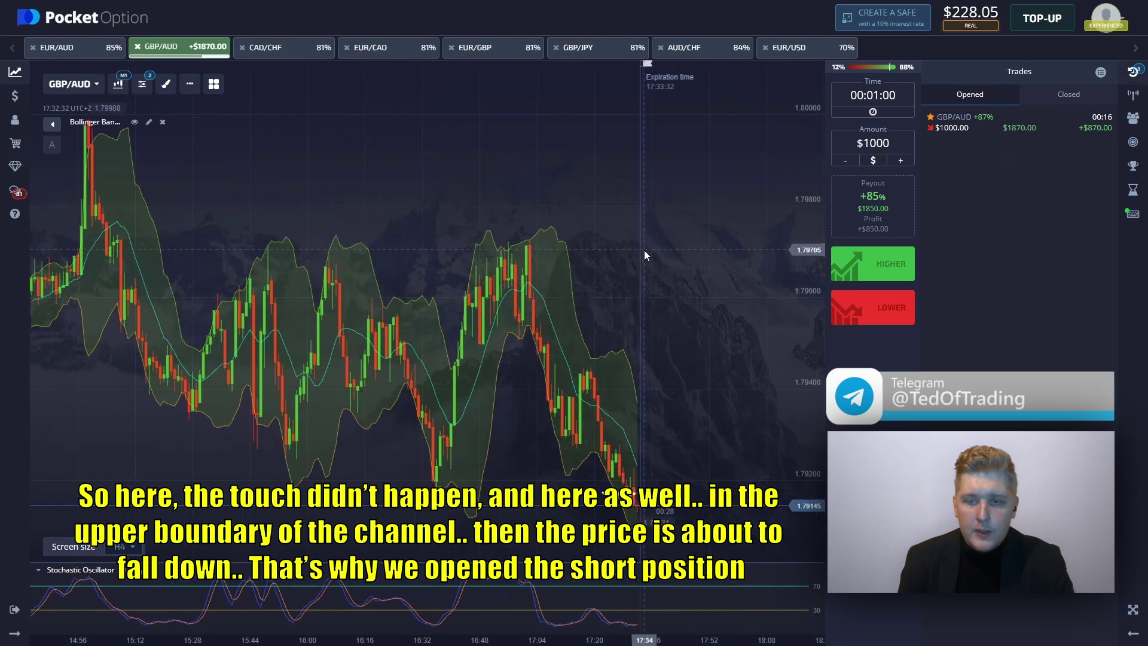
{"action": "scroll", "coordinate": [662, 368], "scroll_direction": "up", "scroll_amount": 2}
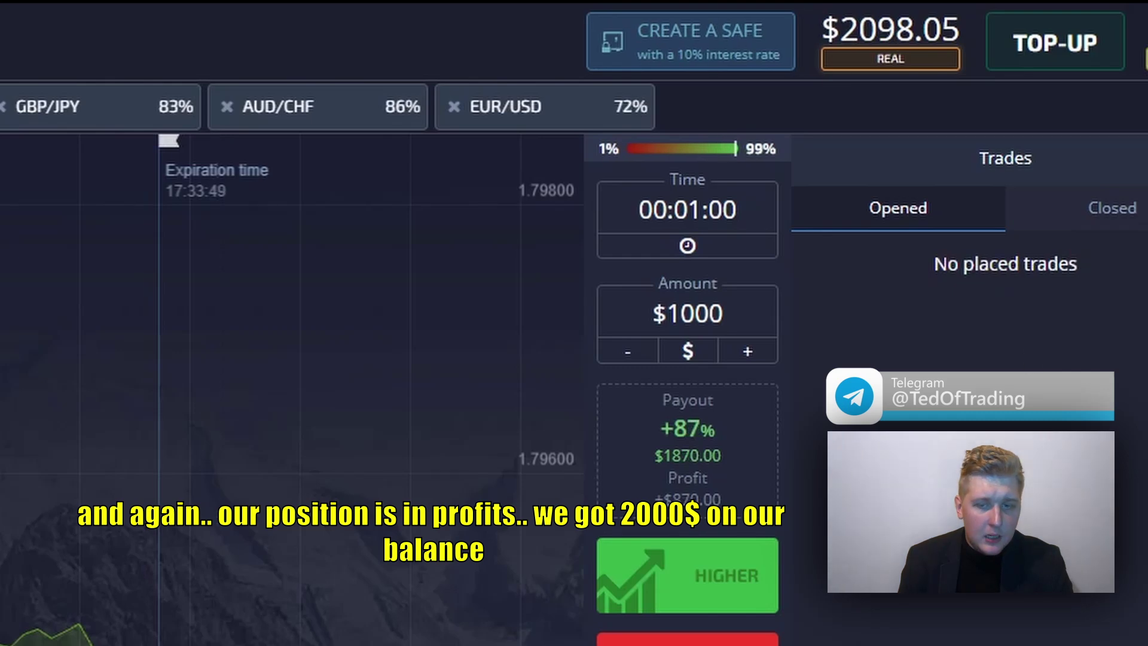
- Review the EUR/USD and CAD/CHF charts, and open two one-minute $1000 Higher trades on CAD/CHF
{"action": "left_click", "coordinate": [538, 123]}
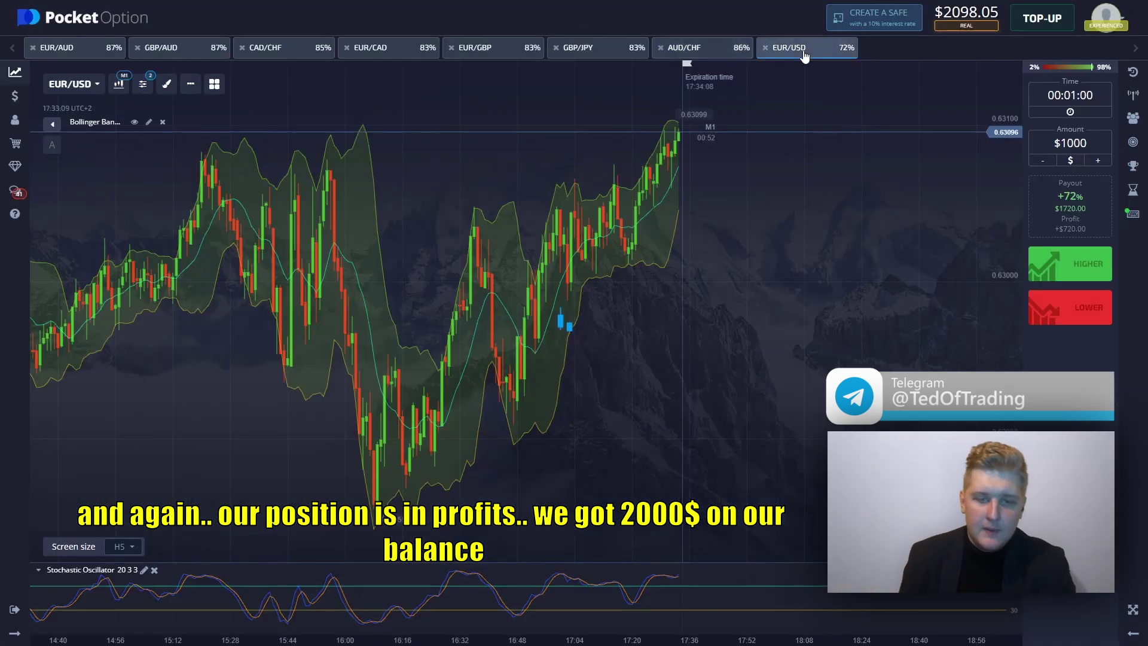
{"action": "left_click", "coordinate": [279, 57]}
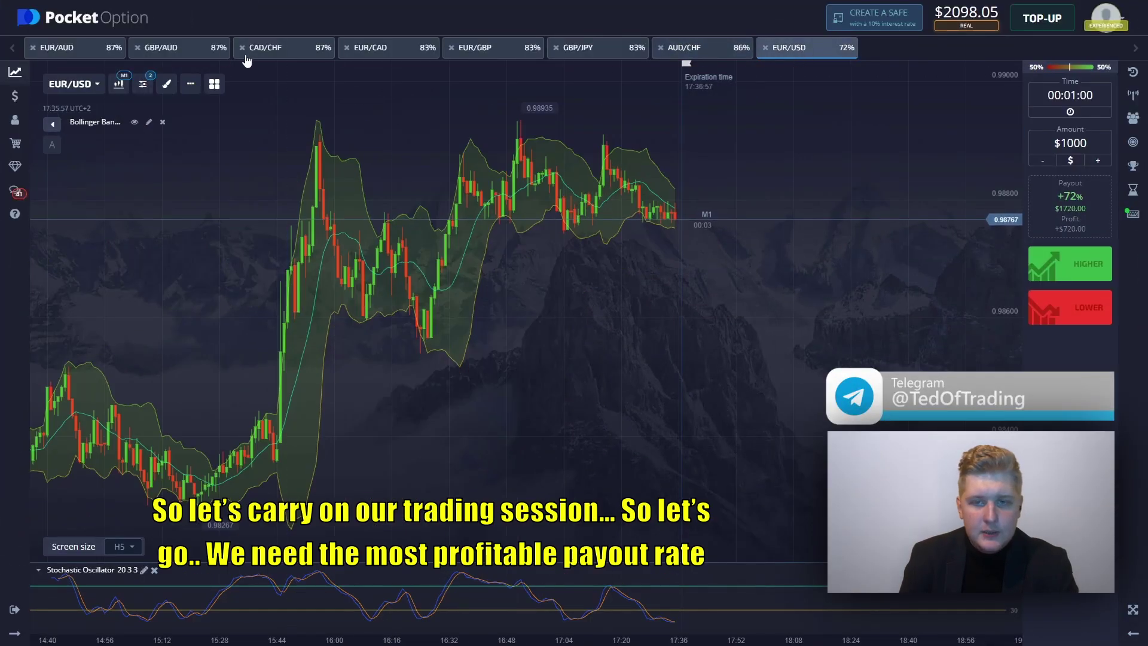
{"action": "left_click", "coordinate": [279, 54]}
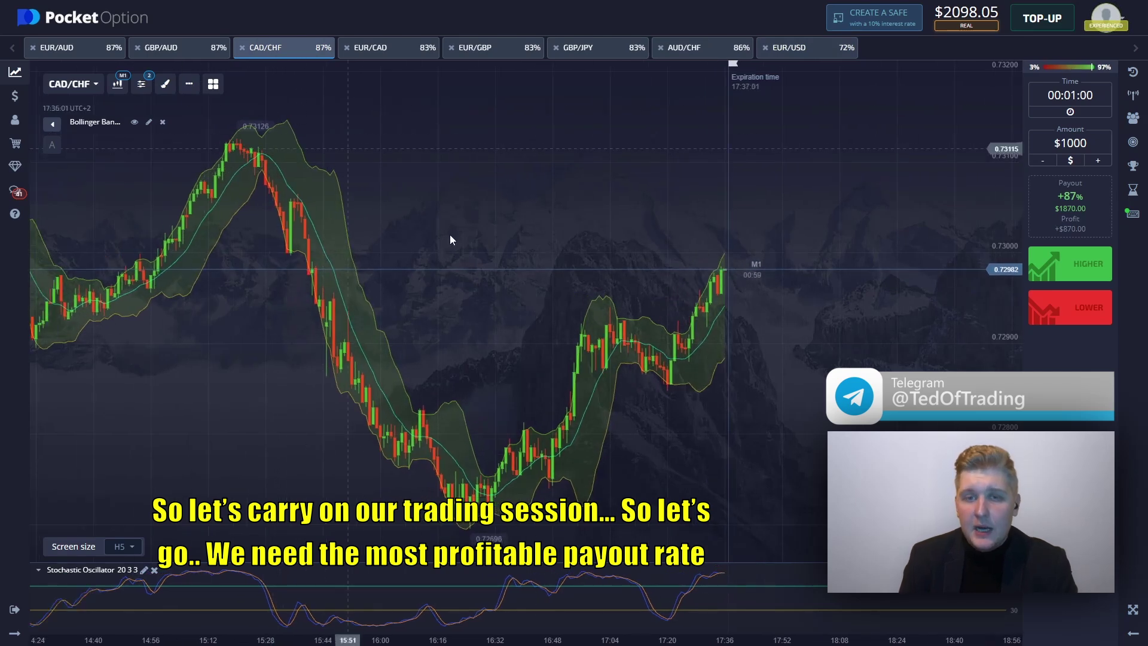
{"action": "double_click", "coordinate": [1076, 264]}
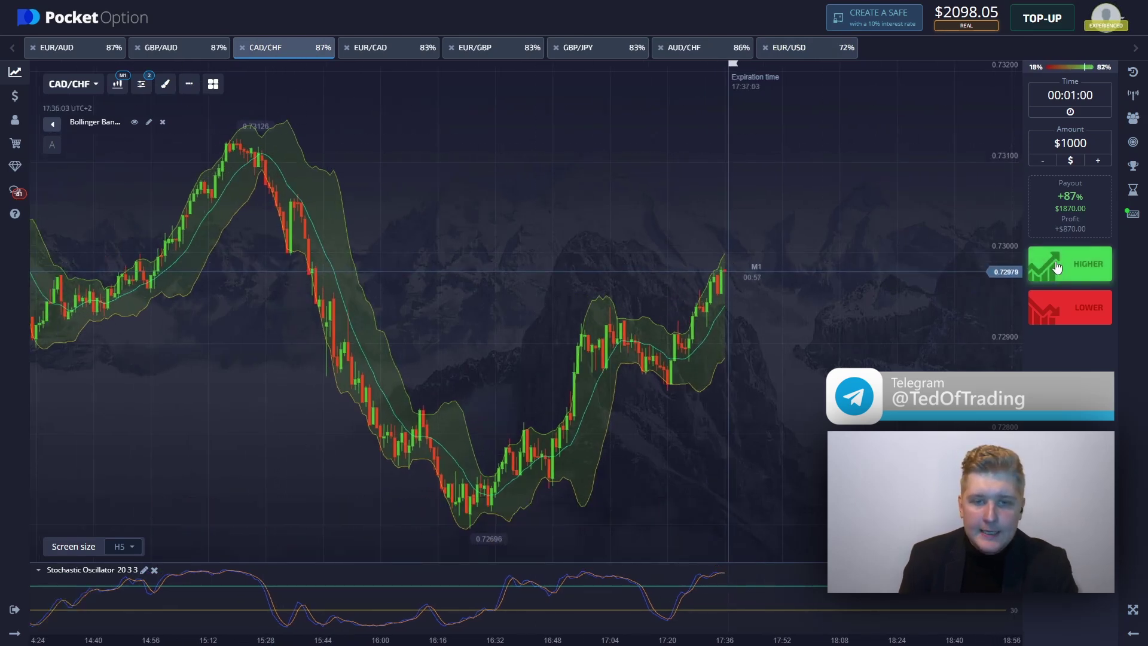
- Capture the CAD/CHF chart with its entry markers, frame the earlier pullback below the entry price, and undo that frame
{"action": "left_click_drag", "start_coordinate": [564, 223], "coordinate": [617, 225]}
{"action": "scroll", "coordinate": [611, 224], "scroll_direction": "up", "scroll_amount": 1}
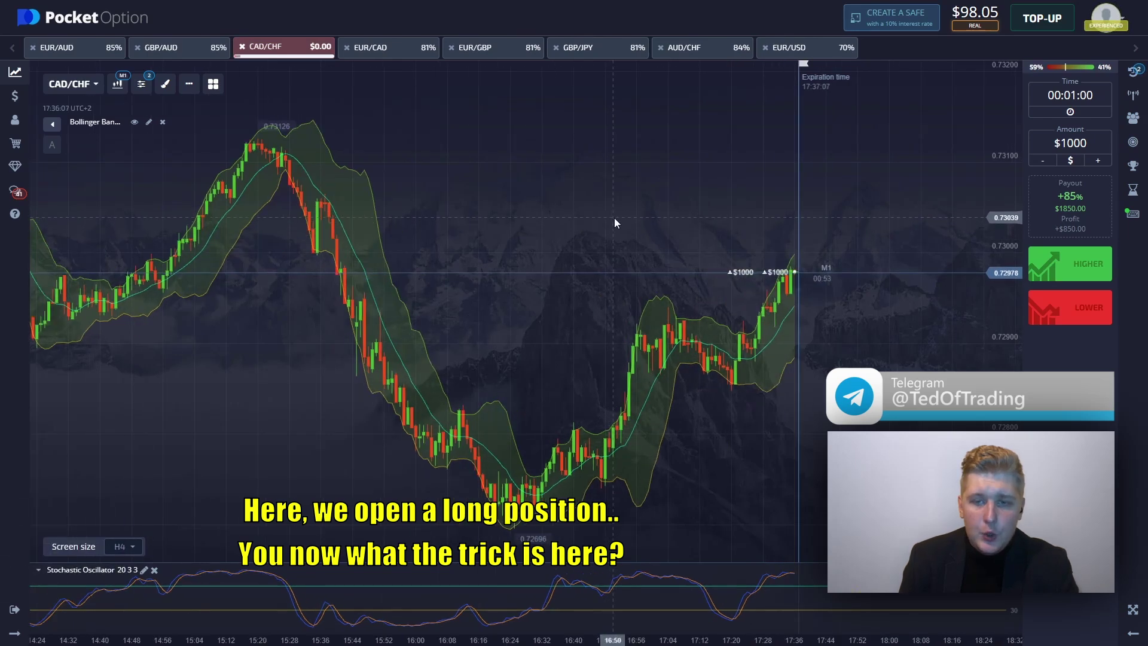
{"action": "key", "text": "Print"}
{"action": "left_click_drag", "start_coordinate": [44, 66], "coordinate": [971, 631]}
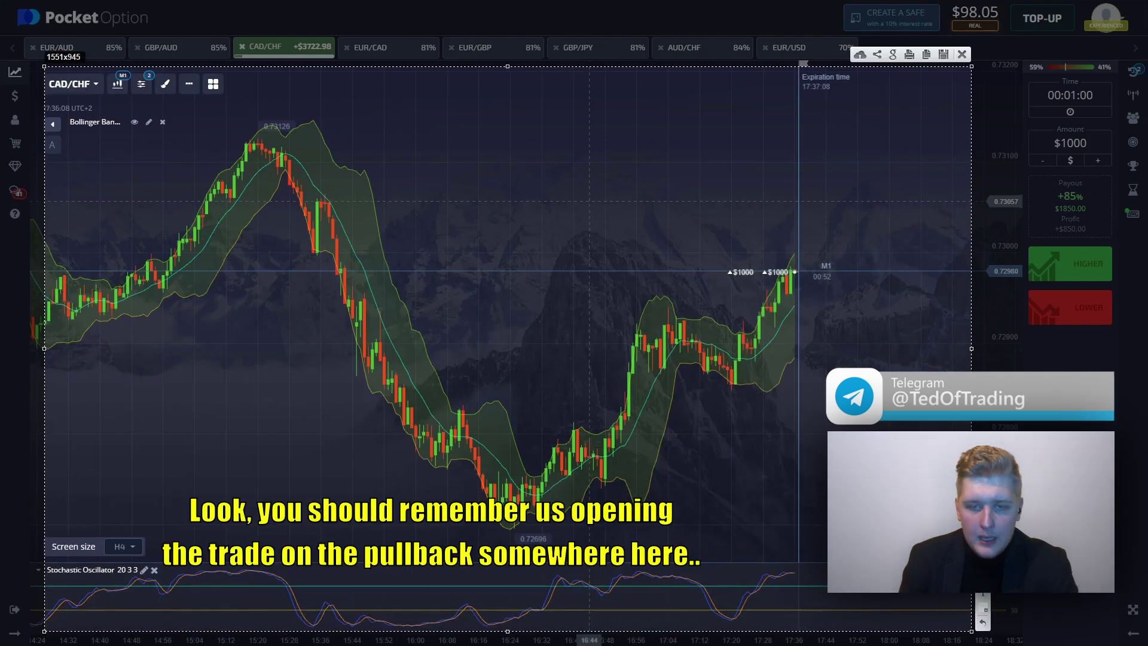
{"action": "mouse_move", "coordinate": [753, 288]}
{"action": "left_mouse_down"}
{"action": "mouse_move", "coordinate": [782, 317]}
{"action": "mouse_move", "coordinate": [806, 320]}
{"action": "left_mouse_up"}
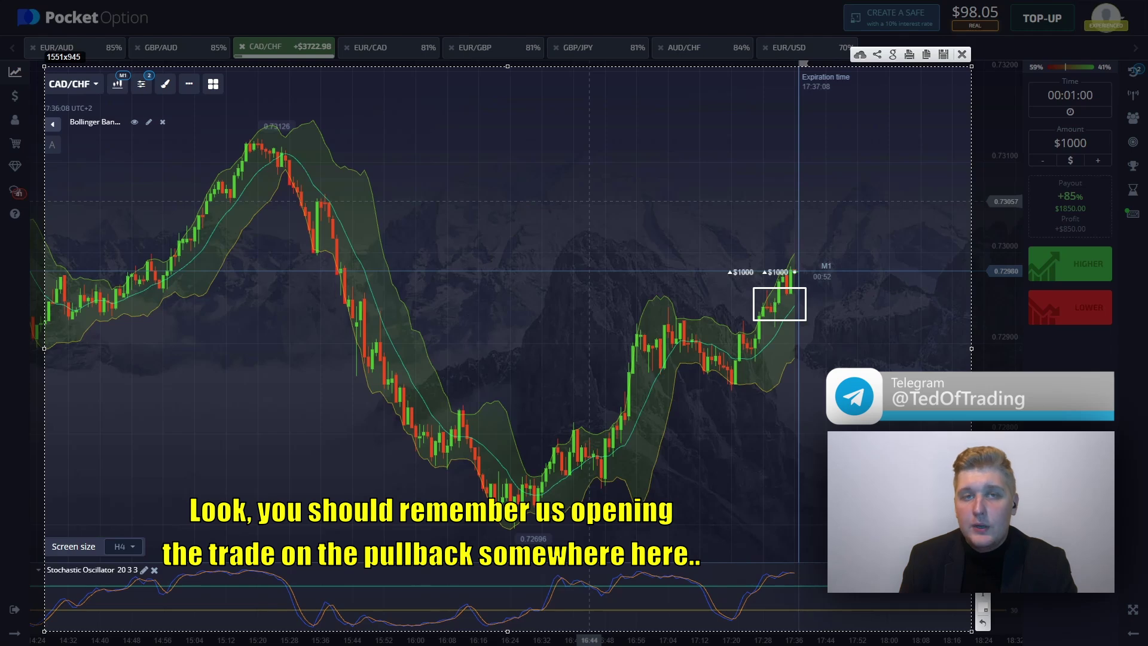
{"action": "left_click", "coordinate": [983, 623]}
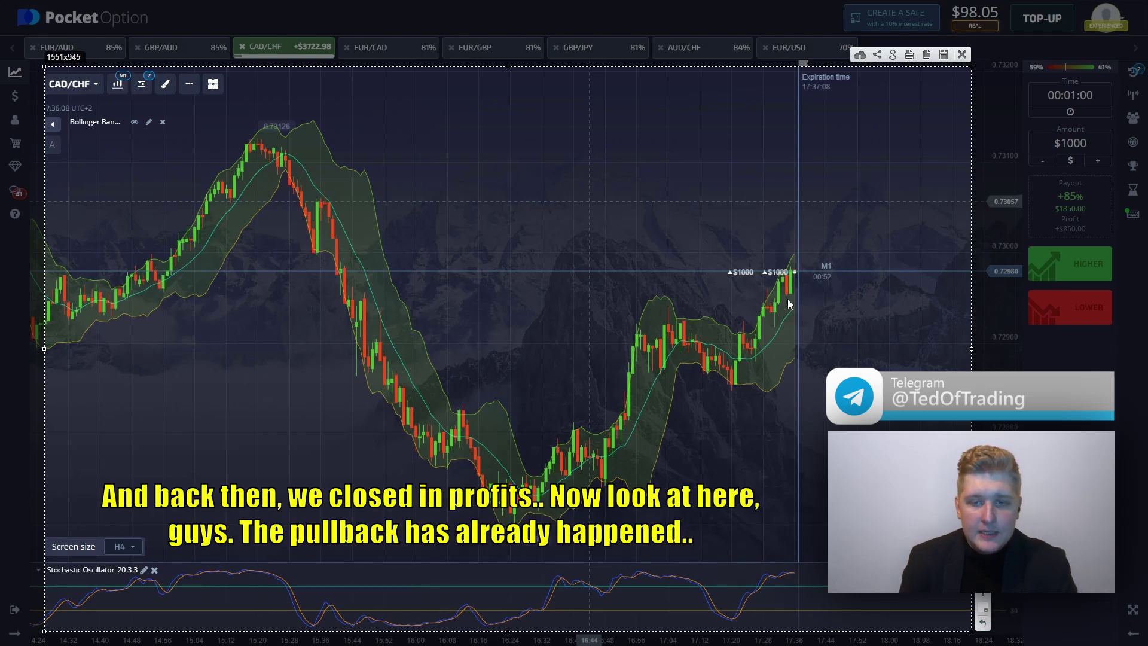
- Frame the latest red candle and draw arrows along the chart's peak level, the long decline, and the expected rise from the entry
{"action": "left_click_drag", "start_coordinate": [783, 267], "coordinate": [797, 301]}
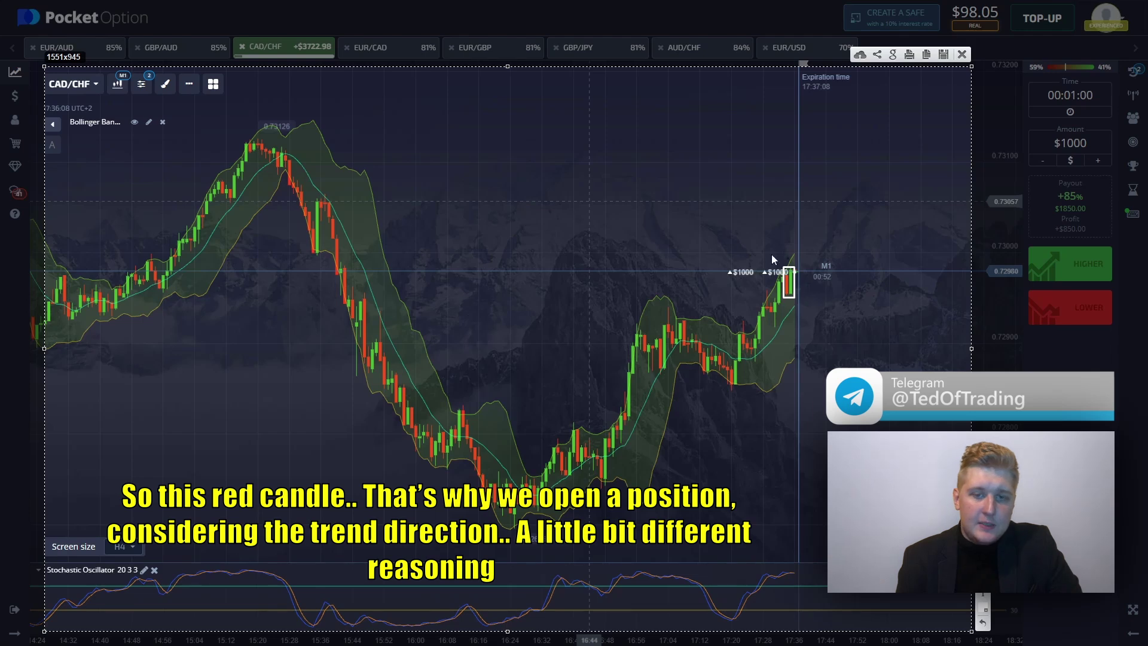
{"action": "left_click_drag", "start_coordinate": [241, 145], "coordinate": [438, 145]}
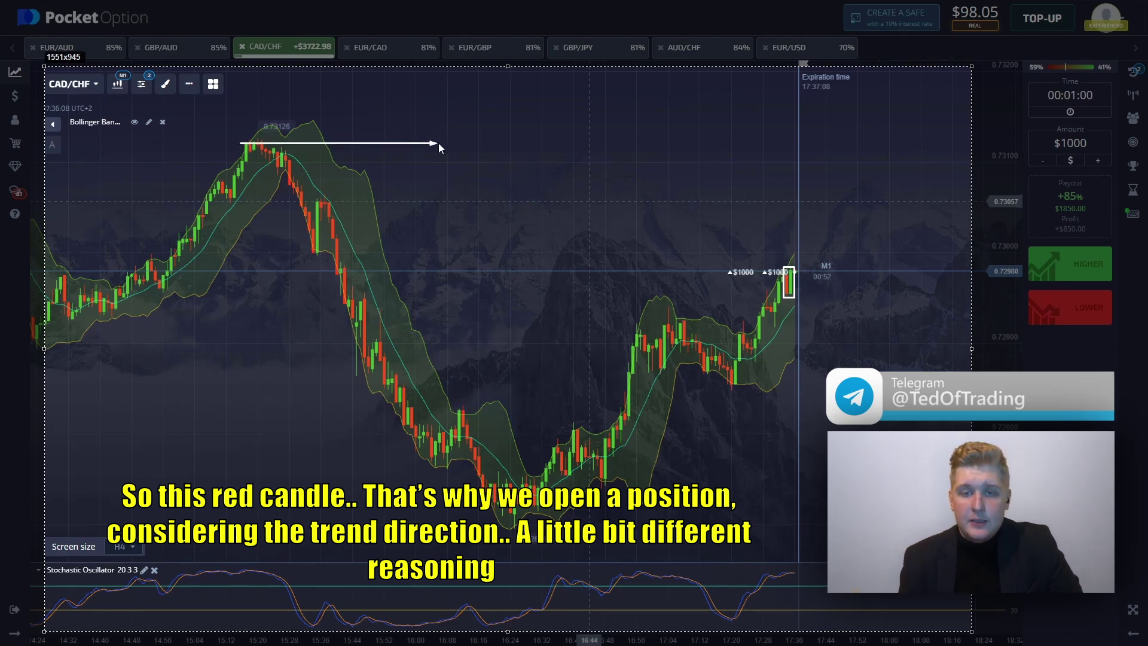
{"action": "mouse_move", "coordinate": [286, 137]}
{"action": "left_mouse_down"}
{"action": "mouse_move", "coordinate": [411, 348]}
{"action": "mouse_move", "coordinate": [489, 524]}
{"action": "left_mouse_up"}
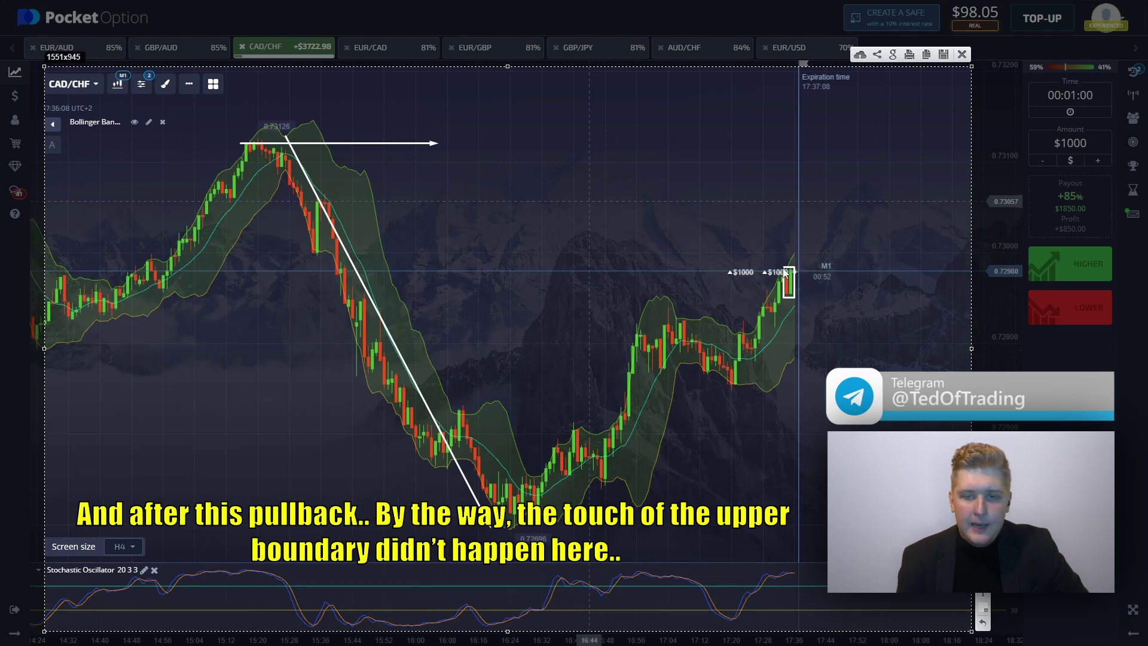
{"action": "left_click_drag", "start_coordinate": [801, 272], "coordinate": [801, 205]}
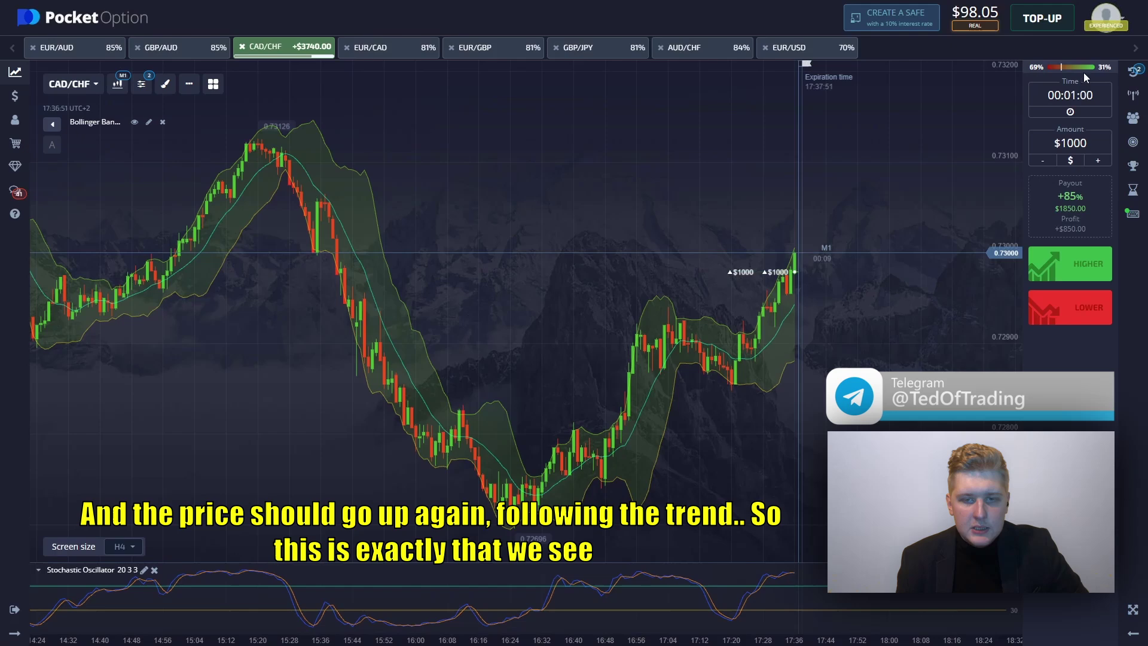
- Follow the CAD/CHF trades until they close, checking the trades list
{"action": "left_click", "coordinate": [1132, 72]}
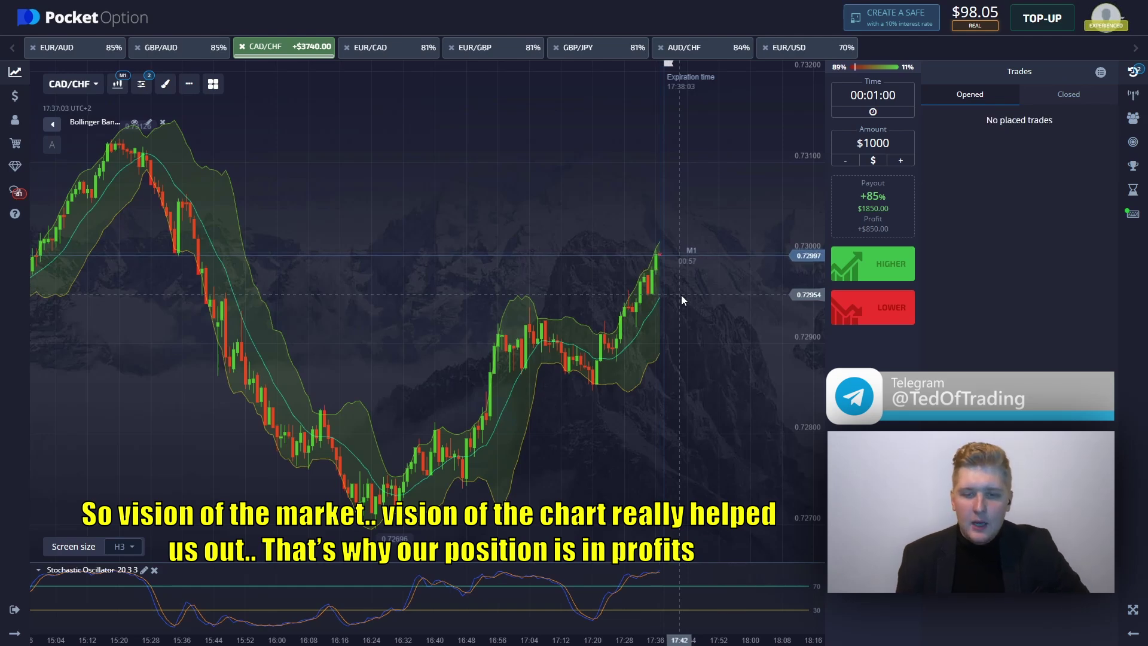
{"action": "left_click", "coordinate": [1133, 71]}
- Review the AUD/CHF, EUR/USD, EUR/CAD, CAD/CHF and GBP/AUD charts, and open three one-minute $1000 Higher trades on GBP/AUD
{"action": "left_click", "coordinate": [697, 50]}
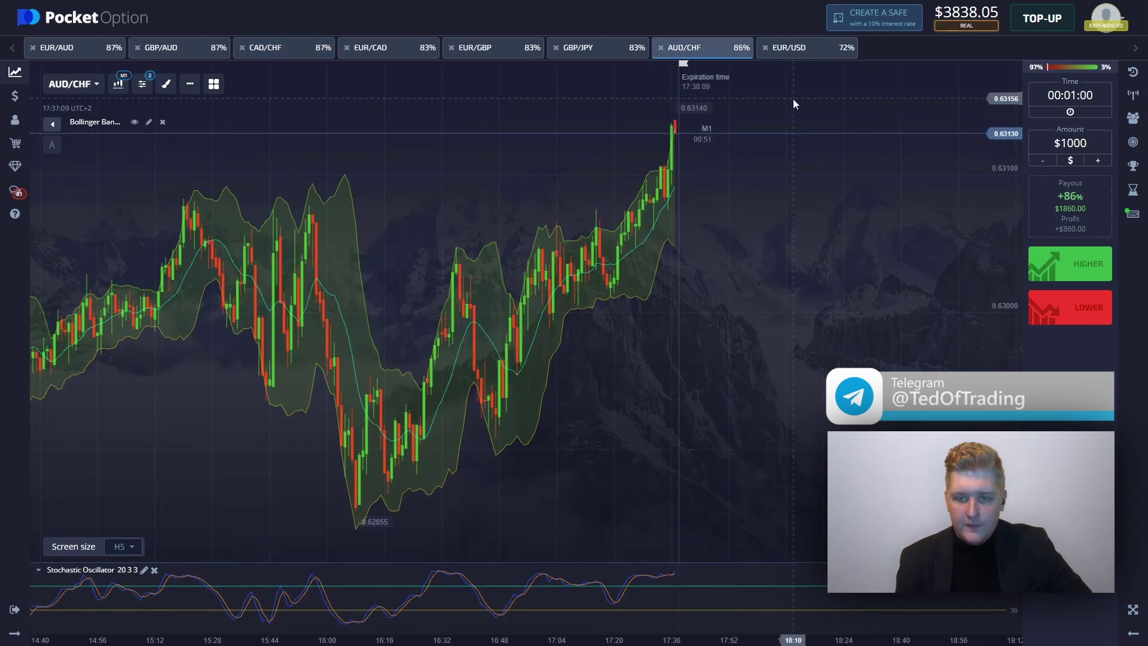
{"action": "left_click", "coordinate": [803, 56]}
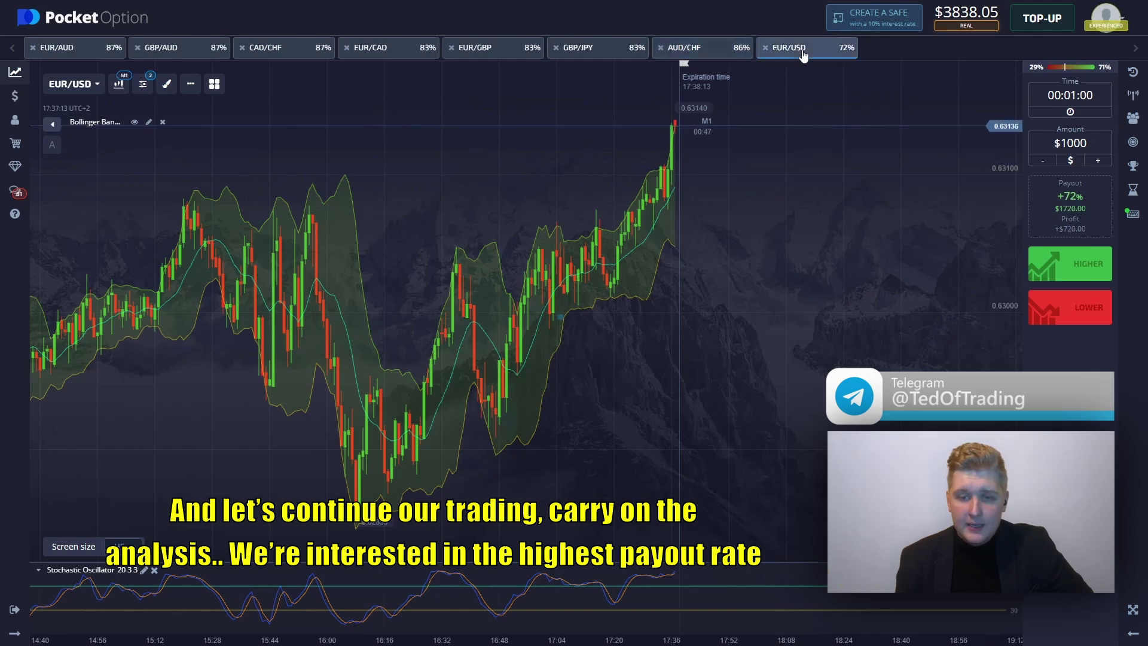
{"action": "left_click", "coordinate": [369, 54]}
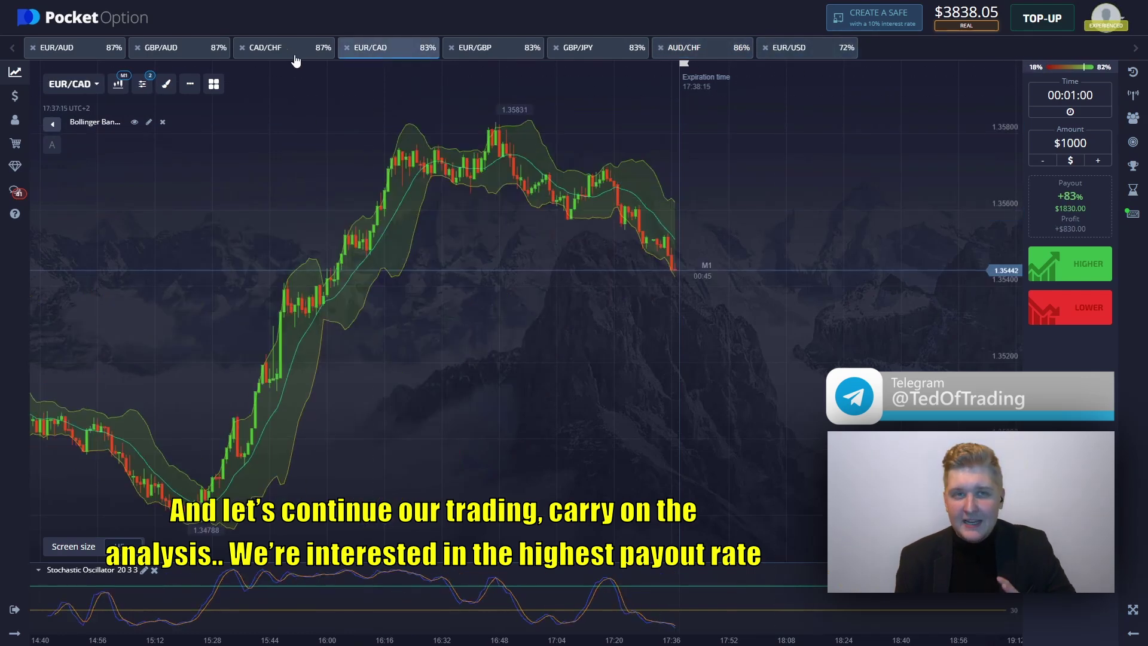
{"action": "left_click", "coordinate": [285, 55]}
{"action": "left_click", "coordinate": [182, 55]}
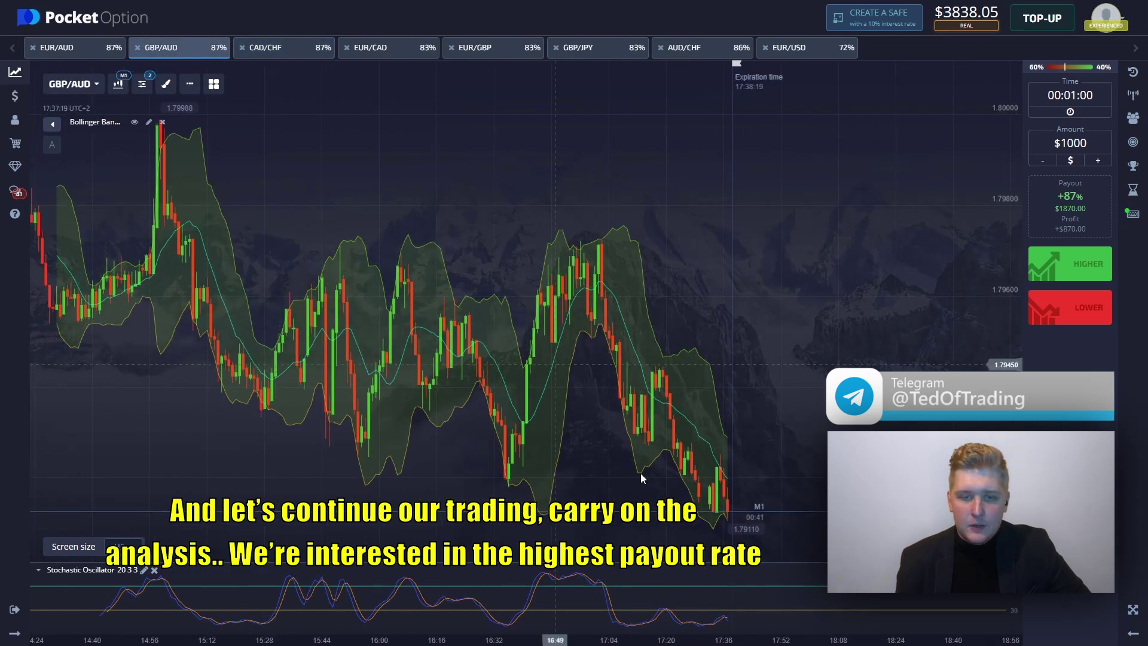
{"action": "left_click", "coordinate": [1055, 264]}
{"action": "left_click", "coordinate": [1055, 264]}
{"action": "left_click", "coordinate": [1055, 264]}
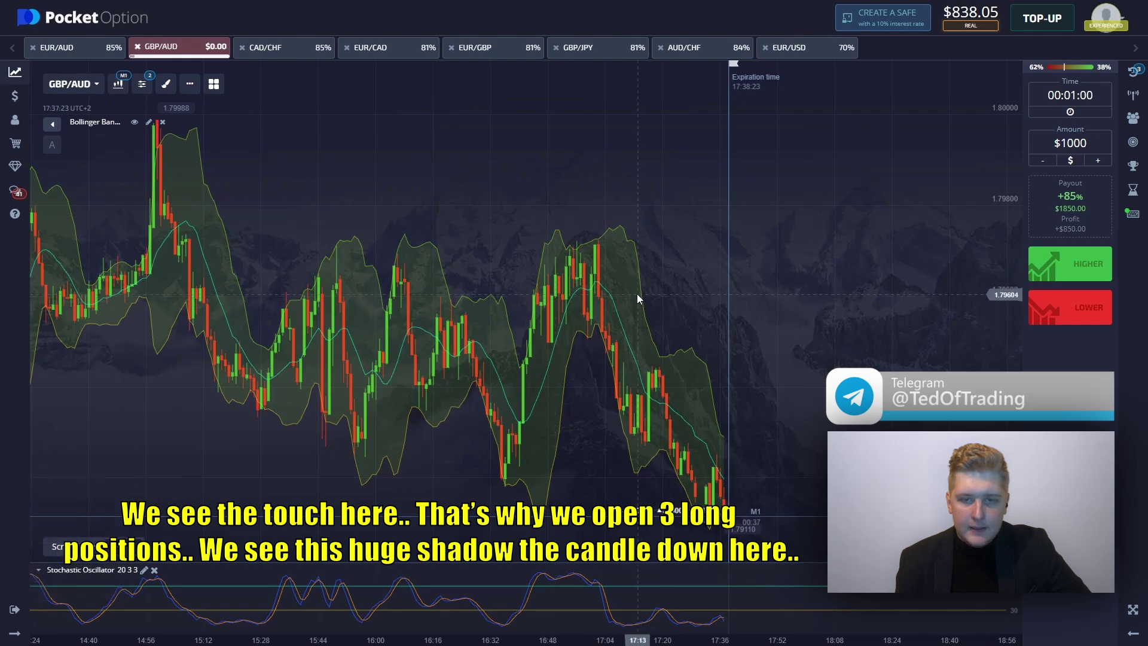
- Capture the GBP/AUD chart closer up, frame the low around the entry, and draw an upward arrow for the expected pullback
{"action": "scroll", "coordinate": [766, 353], "scroll_direction": "up", "scroll_amount": 3}
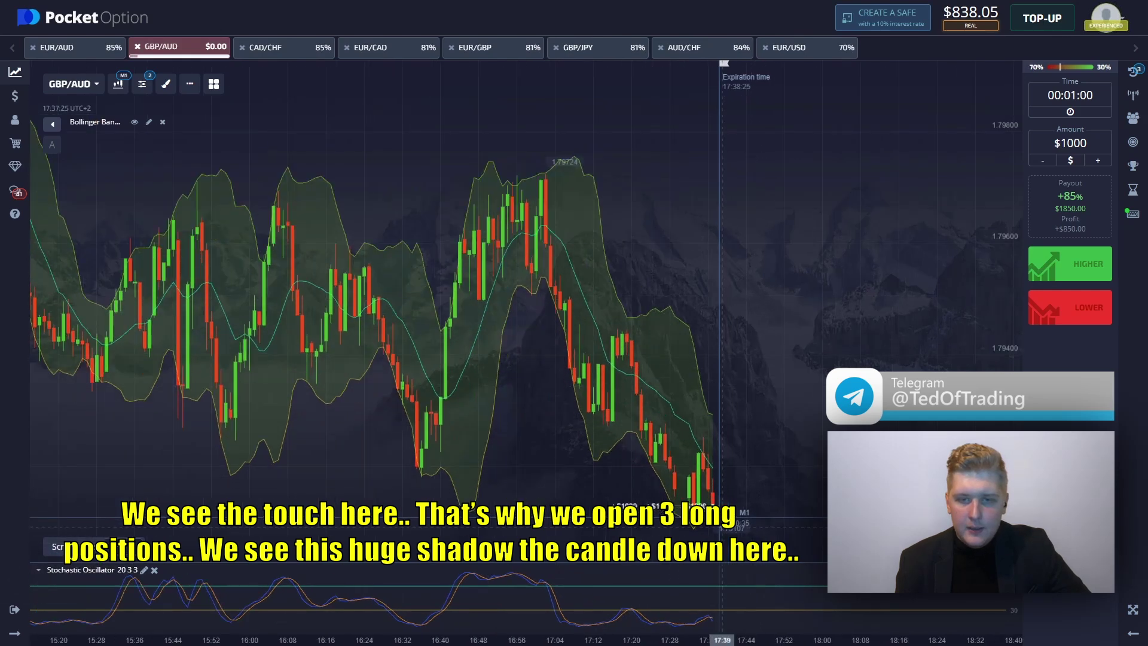
{"action": "key", "text": "Print"}
{"action": "left_click_drag", "start_coordinate": [34, 63], "coordinate": [990, 642]}
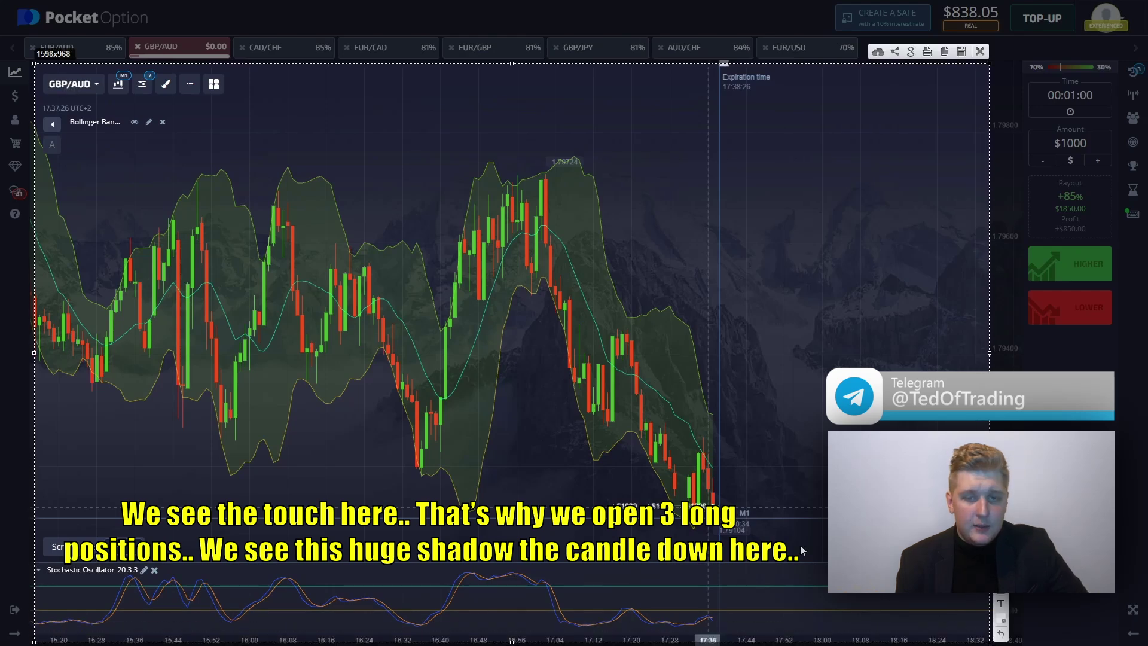
{"action": "mouse_move", "coordinate": [671, 507]}
{"action": "left_mouse_down"}
{"action": "mouse_move", "coordinate": [746, 543]}
{"action": "mouse_move", "coordinate": [728, 476]}
{"action": "left_mouse_up"}
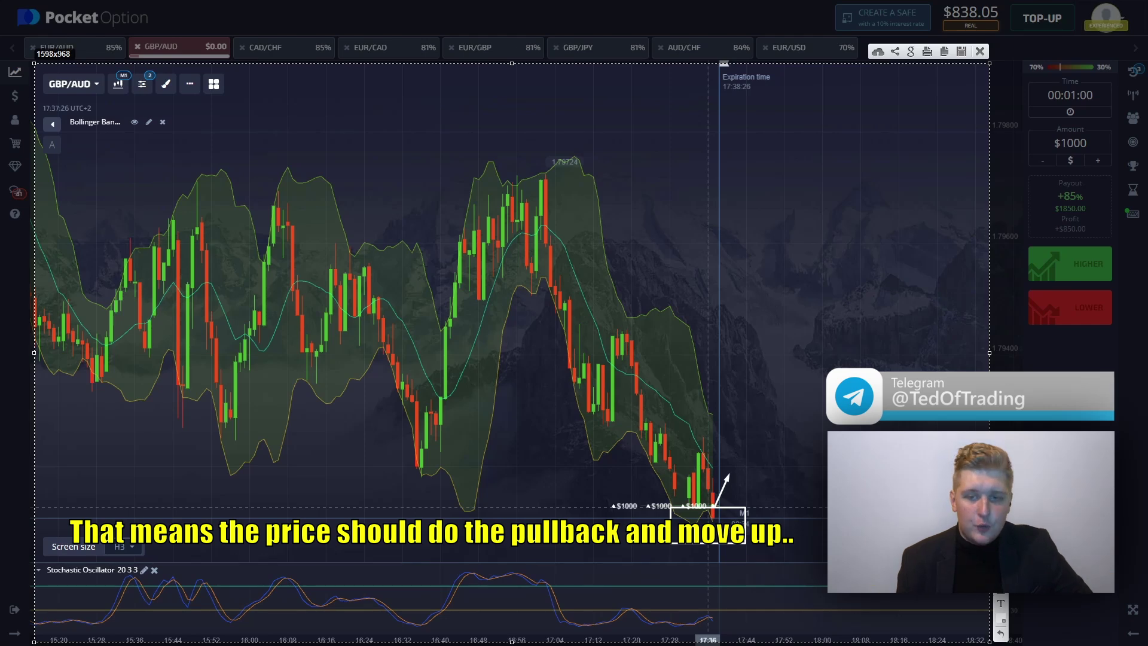
- Circle the tip of the latest GBP/AUD candle where it touches the lower Bollinger band
{"action": "left_click", "coordinate": [730, 541]}
{"action": "left_click_drag", "start_coordinate": [720, 522], "coordinate": [713, 518]}
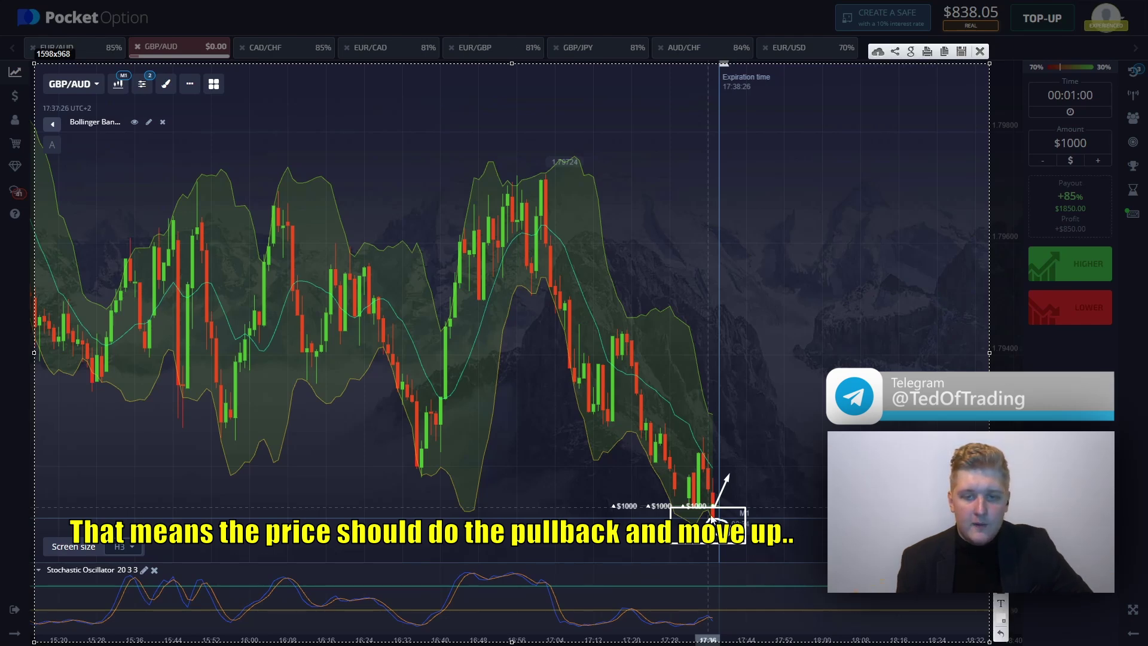
{"action": "left_click", "coordinate": [713, 521]}
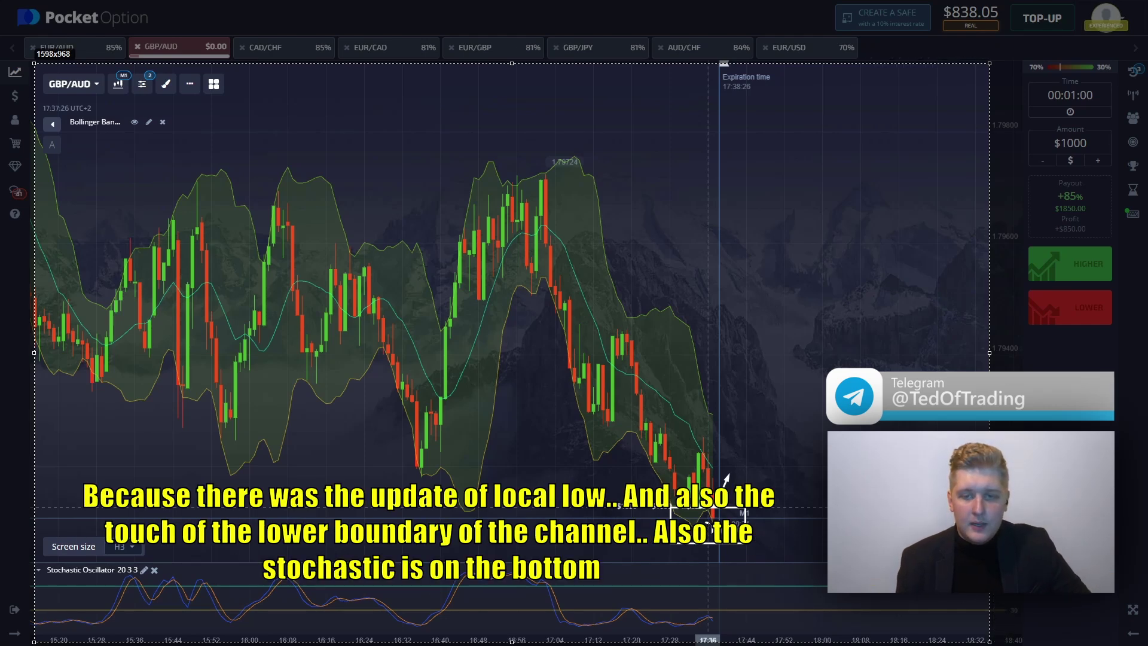
{"action": "left_click_drag", "start_coordinate": [708, 518], "coordinate": [711, 516]}
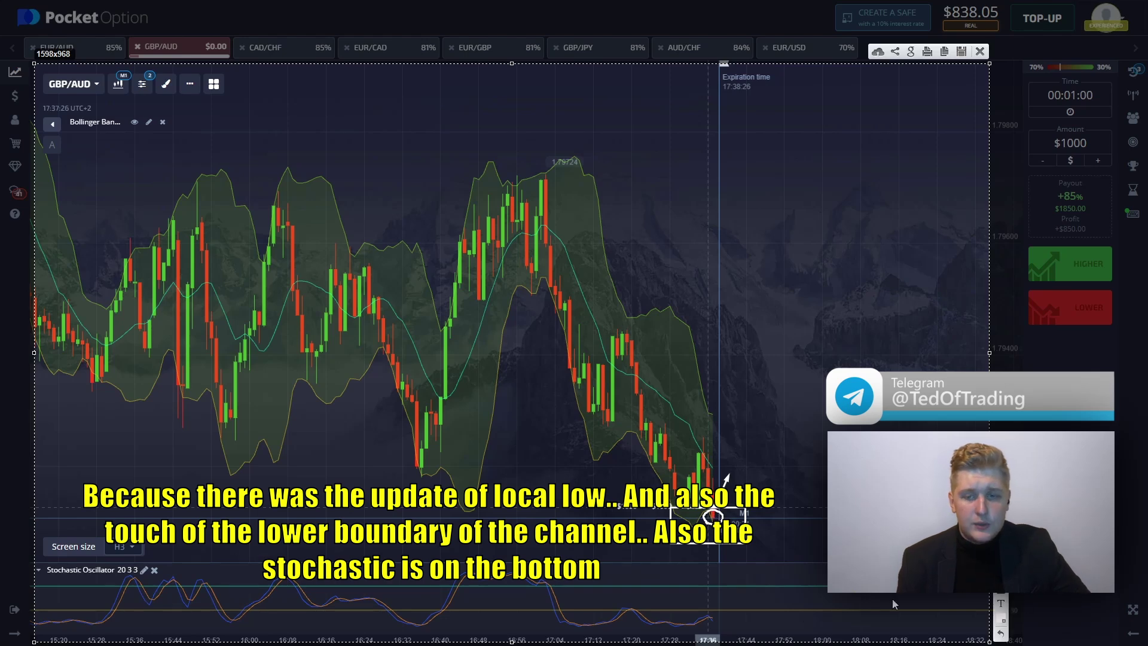
- Frame the latest section of the Stochastic Oscillator on the GBP/AUD capture, and close the capture
{"action": "left_click_drag", "start_coordinate": [613, 609], "coordinate": [823, 626]}
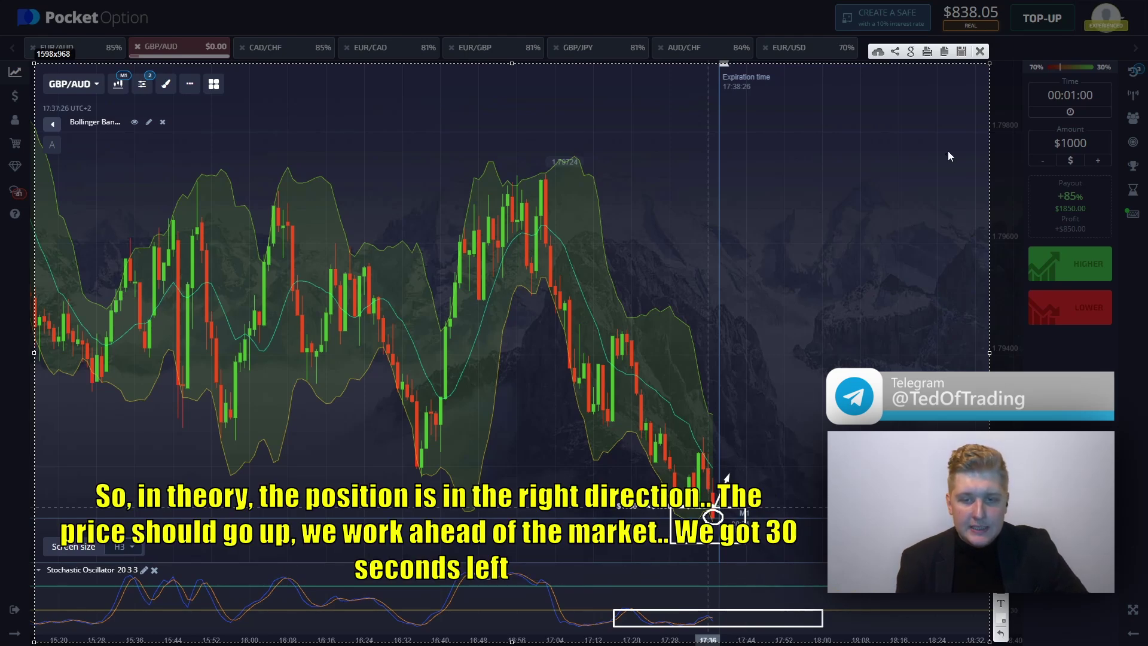
{"action": "left_click", "coordinate": [980, 52]}
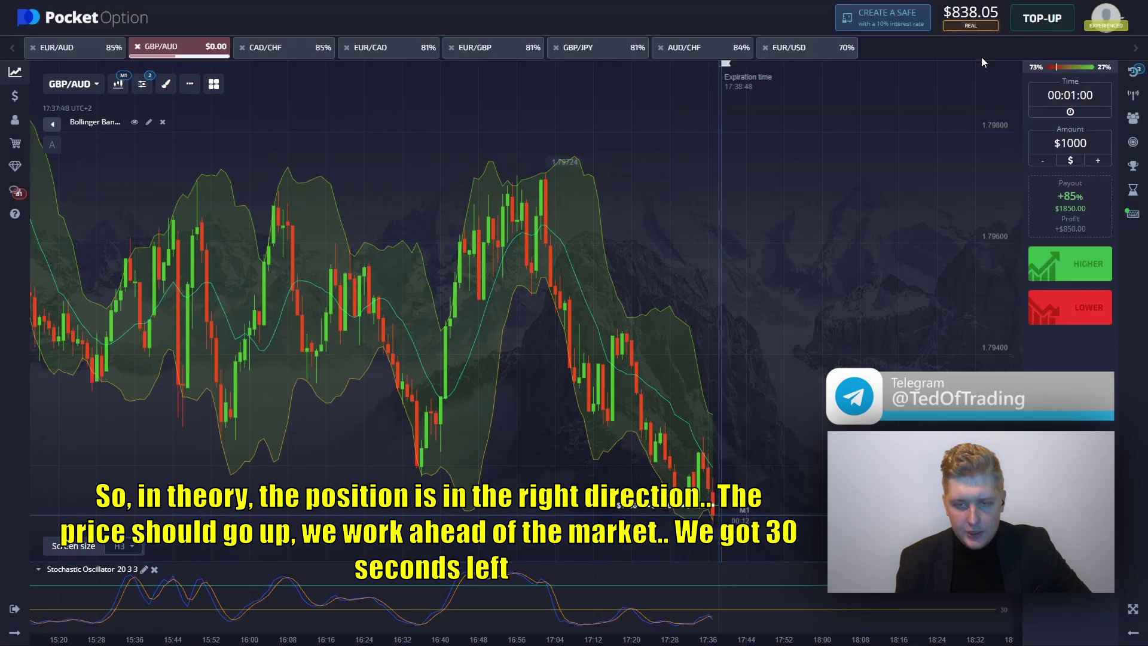
- Follow the three GBP/AUD trades in the opened trades list until they close, examining the latest candles closer up
{"action": "left_click", "coordinate": [1133, 71]}
{"action": "left_click_drag", "start_coordinate": [622, 244], "coordinate": [540, 234]}
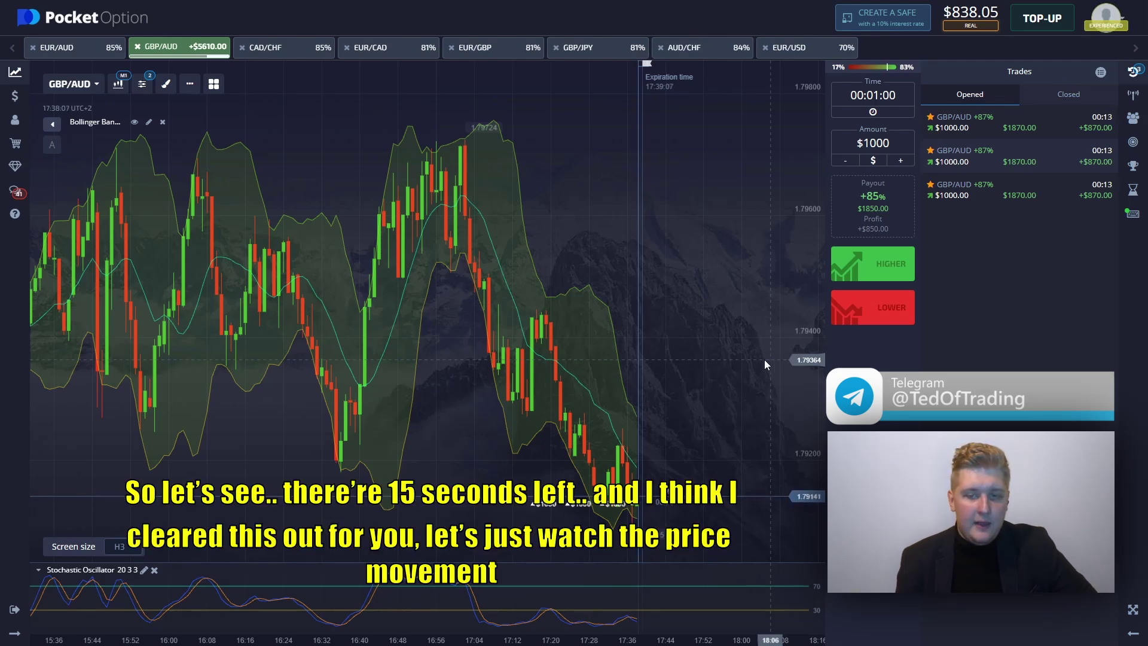
{"action": "scroll", "coordinate": [705, 389], "scroll_direction": "up", "scroll_amount": 3}
{"action": "scroll", "coordinate": [648, 422], "scroll_direction": "up", "scroll_amount": 3}
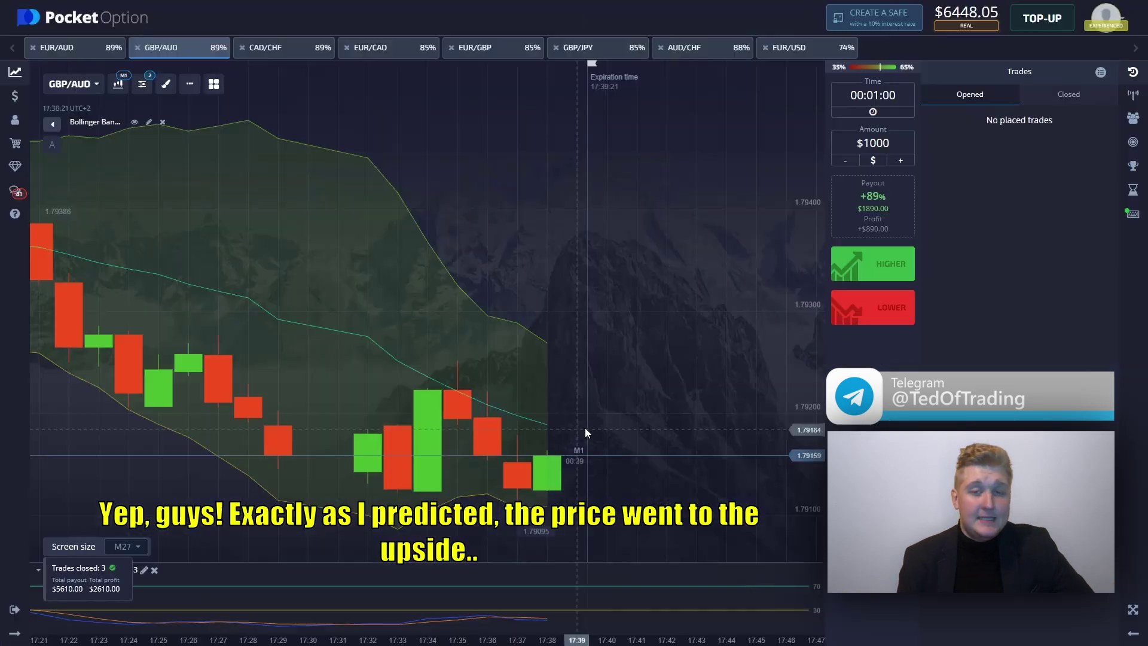
{"action": "scroll", "coordinate": [614, 428], "scroll_direction": "down", "scroll_amount": 3}
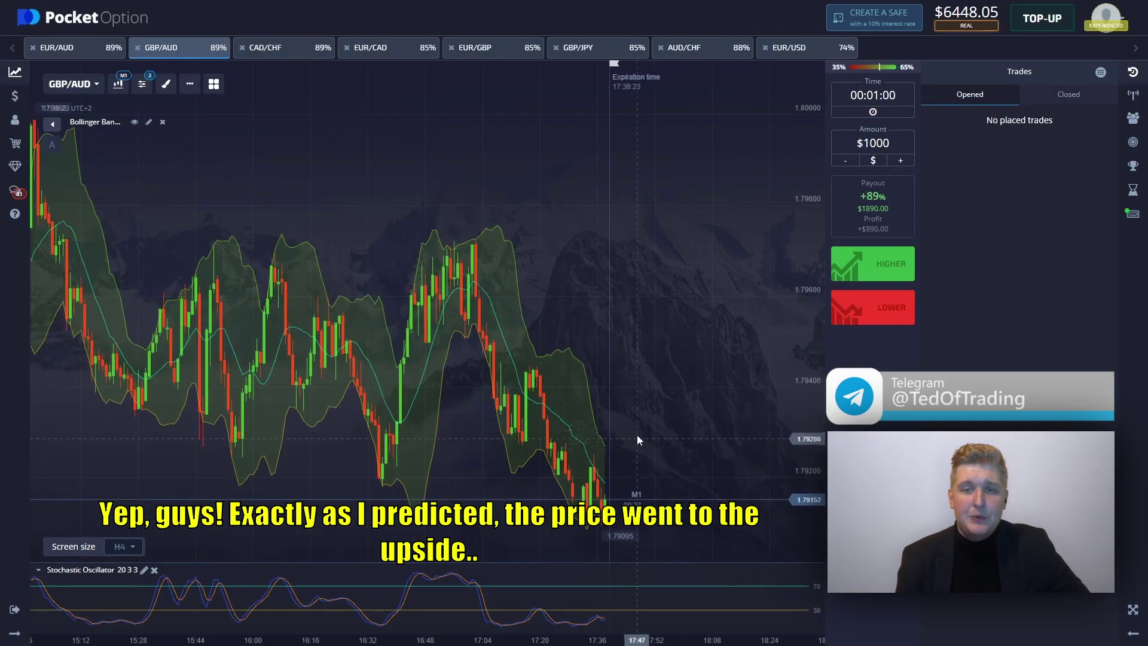
{"action": "left_click", "coordinate": [1133, 71]}
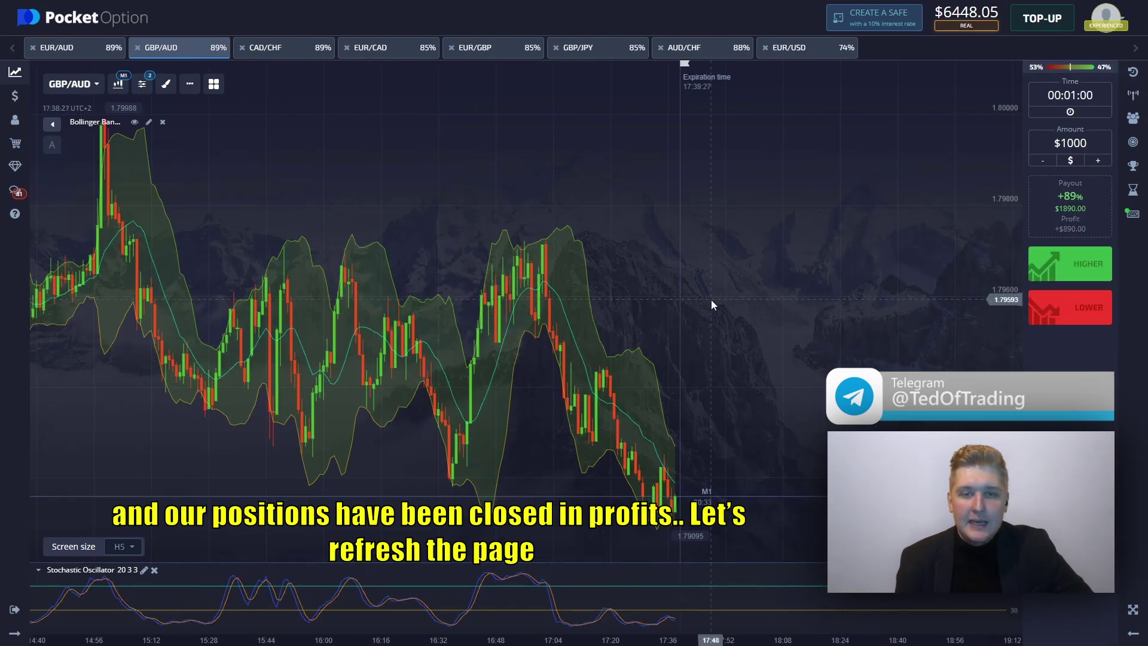
- Reload the trading page and review the AUD/CHF, EUR/USD, EUR/GBP and EUR/CAD charts for an entry
{"action": "key", "text": "F5"}
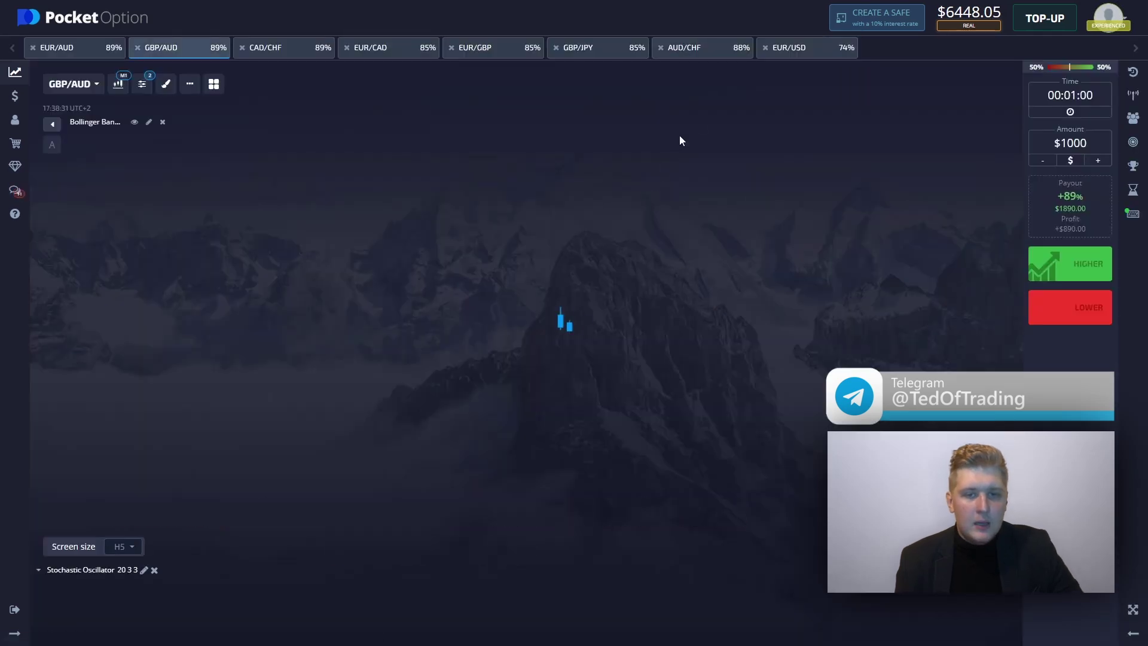
{"action": "left_click", "coordinate": [708, 53]}
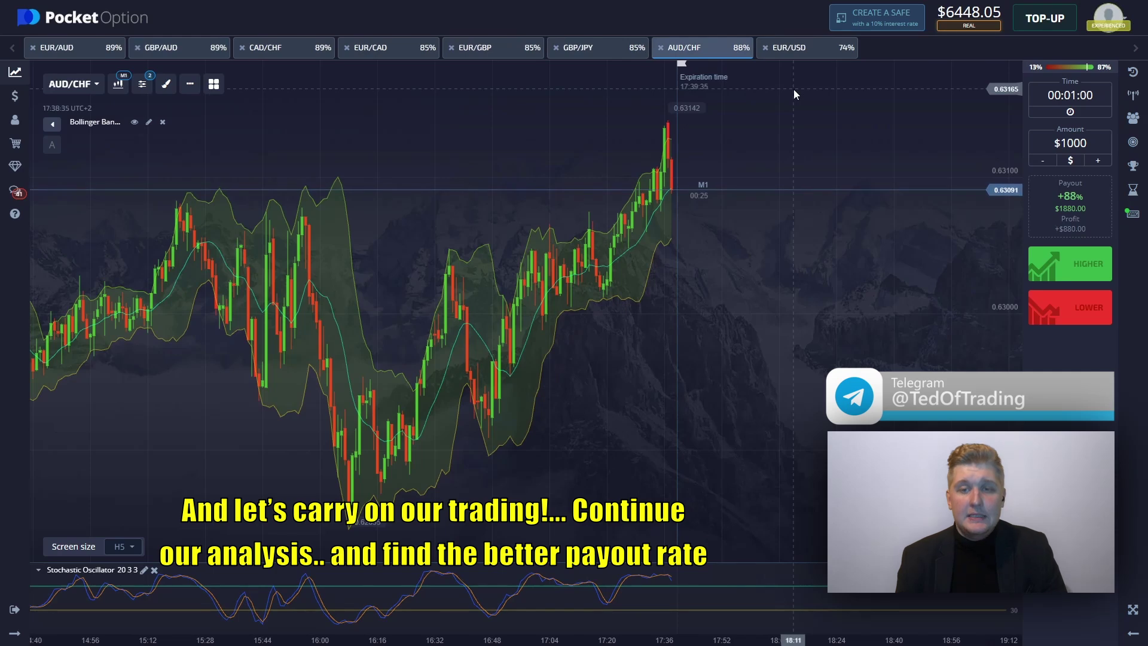
{"action": "left_click", "coordinate": [804, 54]}
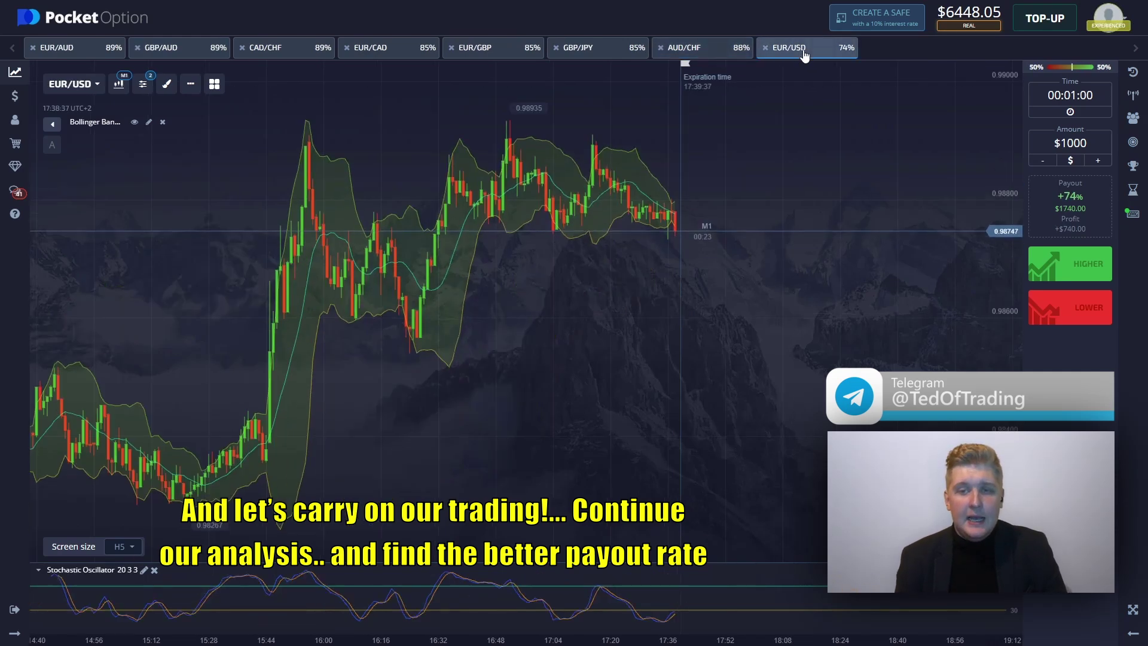
{"action": "left_click", "coordinate": [478, 51]}
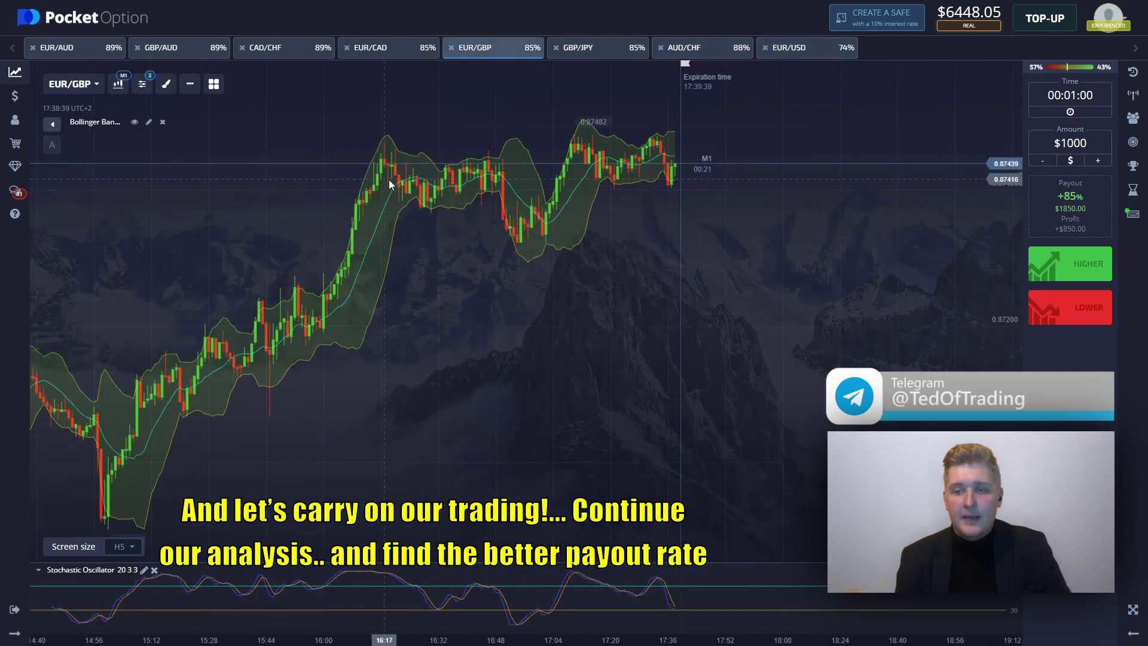
{"action": "left_click", "coordinate": [383, 52]}
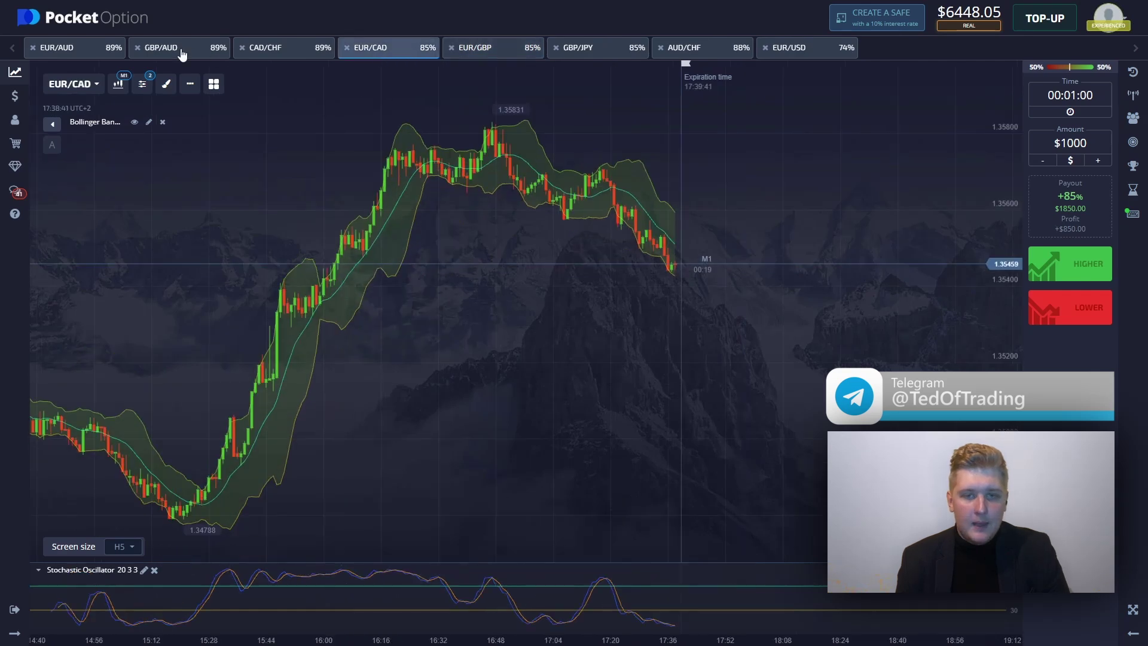
- Examine the latest pullback on the EUR/AUD chart and open six one-minute $1000 Lower trades
{"action": "left_click", "coordinate": [70, 55]}
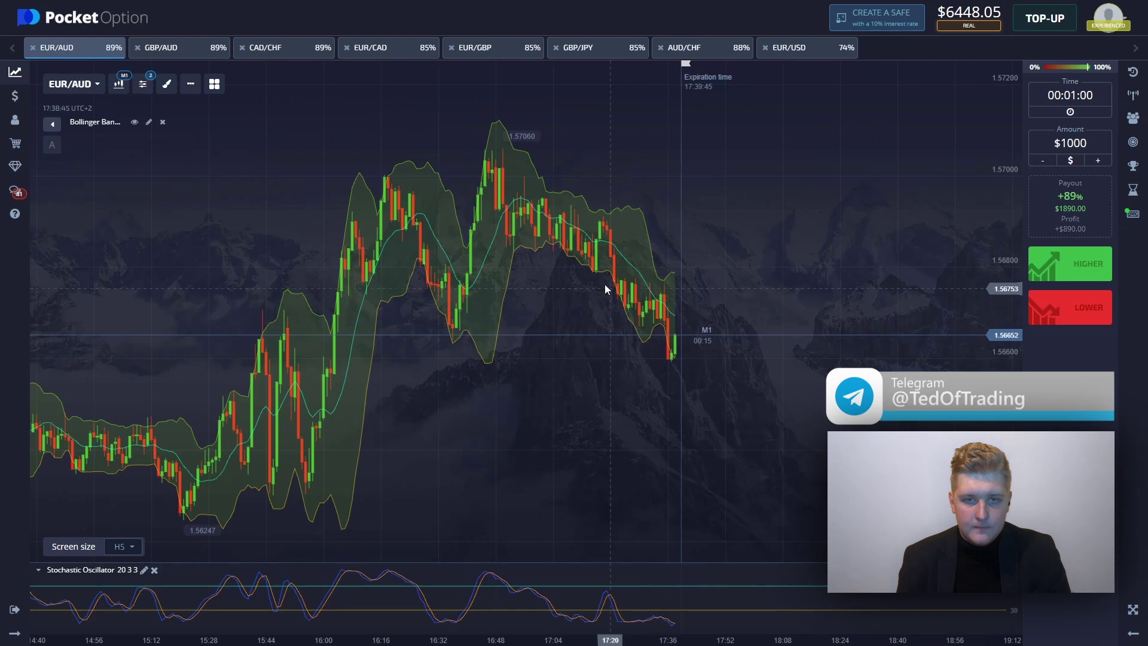
{"action": "scroll", "coordinate": [629, 258], "scroll_direction": "up", "scroll_amount": 3}
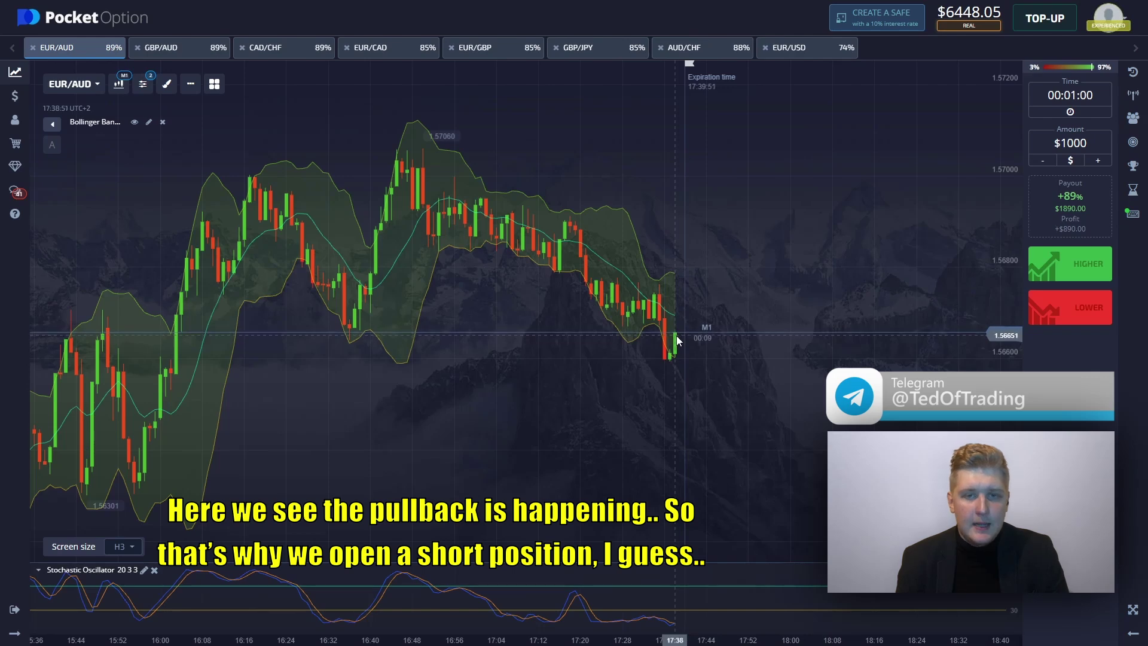
{"action": "left_click", "coordinate": [1075, 311]}
{"action": "left_click", "coordinate": [1076, 311]}
{"action": "left_click", "coordinate": [1075, 311]}
{"action": "left_click", "coordinate": [1075, 312]}
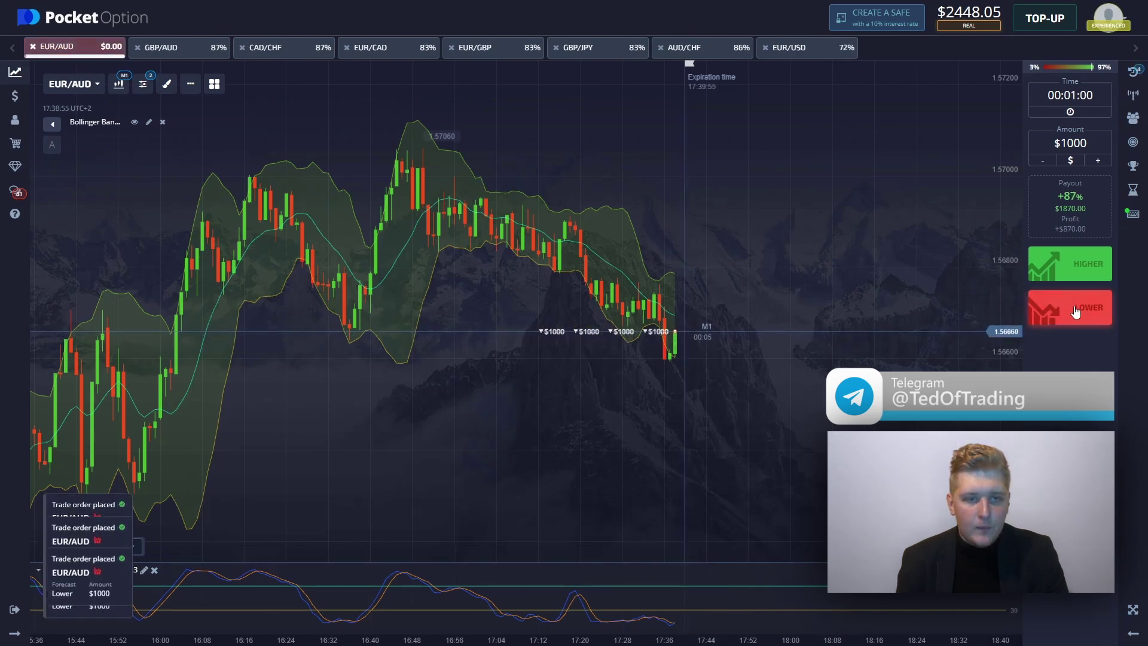
{"action": "left_click", "coordinate": [1075, 312]}
{"action": "left_click", "coordinate": [1075, 311]}
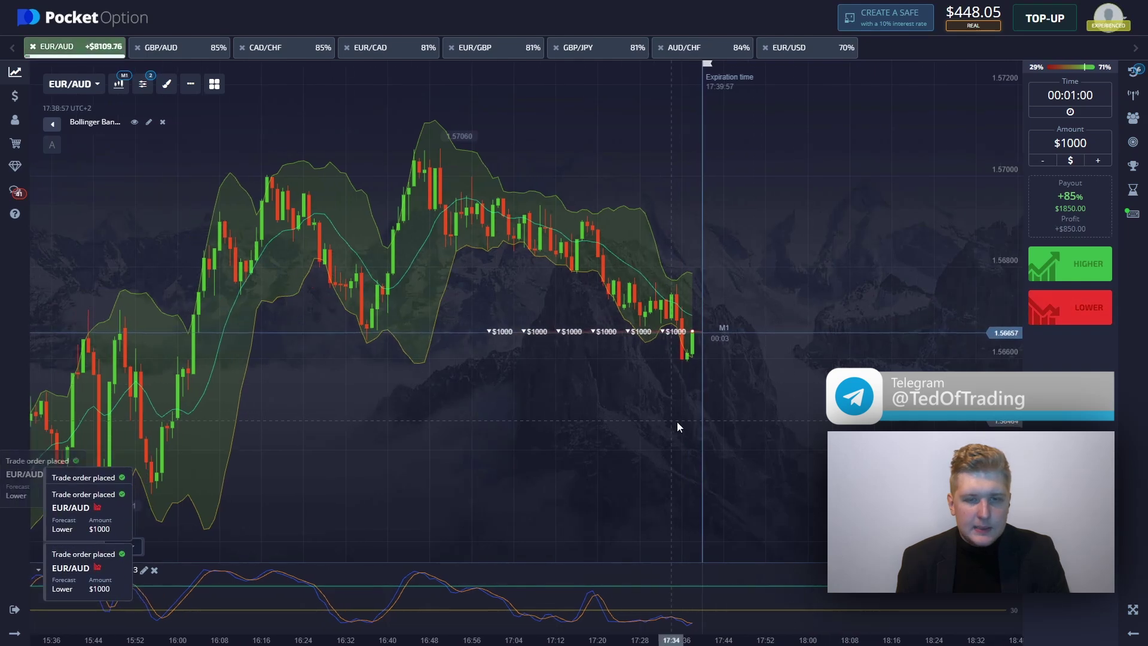
- Capture the EUR/AUD chart area and draw upward arrows along the corrections within the downtrend
{"action": "scroll", "coordinate": [687, 431], "scroll_direction": "up", "scroll_amount": 1}
{"action": "scroll", "coordinate": [627, 419], "scroll_direction": "down", "scroll_amount": 2}
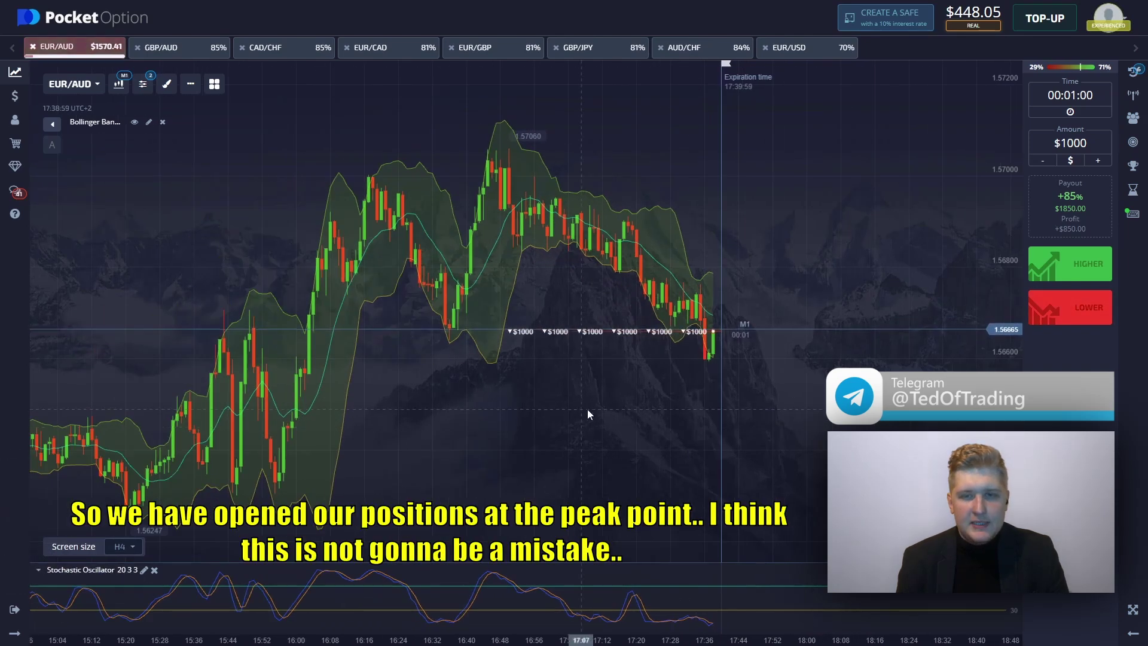
{"action": "left_click_drag", "start_coordinate": [588, 410], "coordinate": [629, 408]}
{"action": "left_click_drag", "start_coordinate": [28, 62], "coordinate": [1007, 639]}
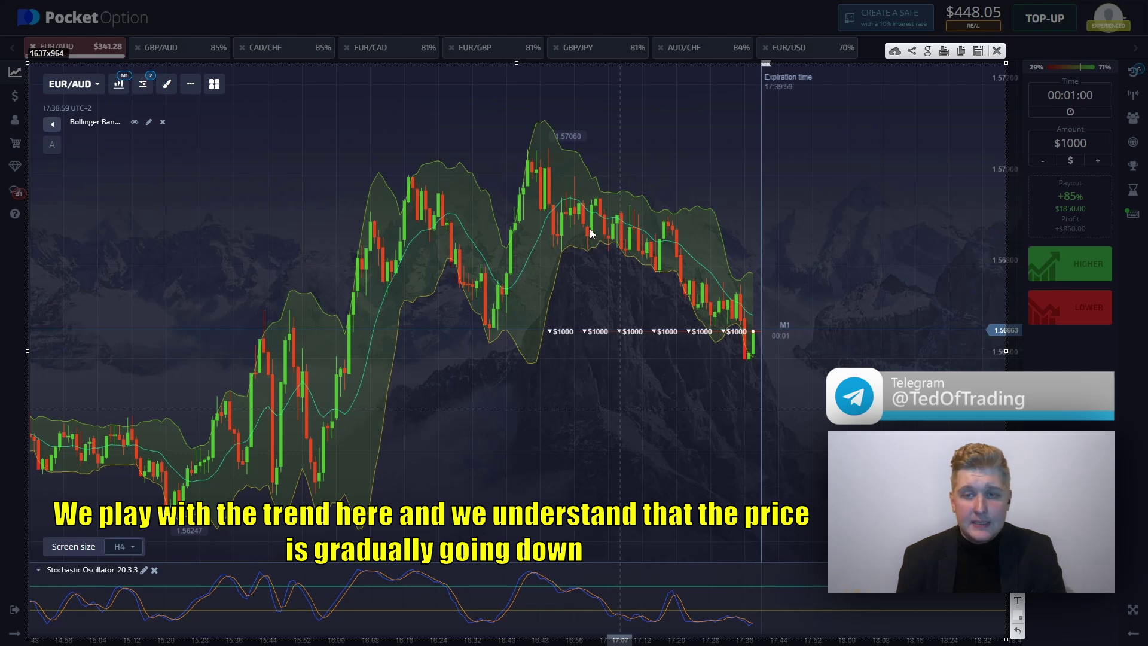
{"action": "mouse_move", "coordinate": [562, 230]}
{"action": "left_mouse_down"}
{"action": "mouse_move", "coordinate": [578, 197]}
{"action": "mouse_move", "coordinate": [589, 226]}
{"action": "mouse_move", "coordinate": [599, 202]}
{"action": "mouse_move", "coordinate": [617, 220]}
{"action": "left_mouse_up"}
{"action": "left_click_drag", "start_coordinate": [648, 256], "coordinate": [664, 224]}
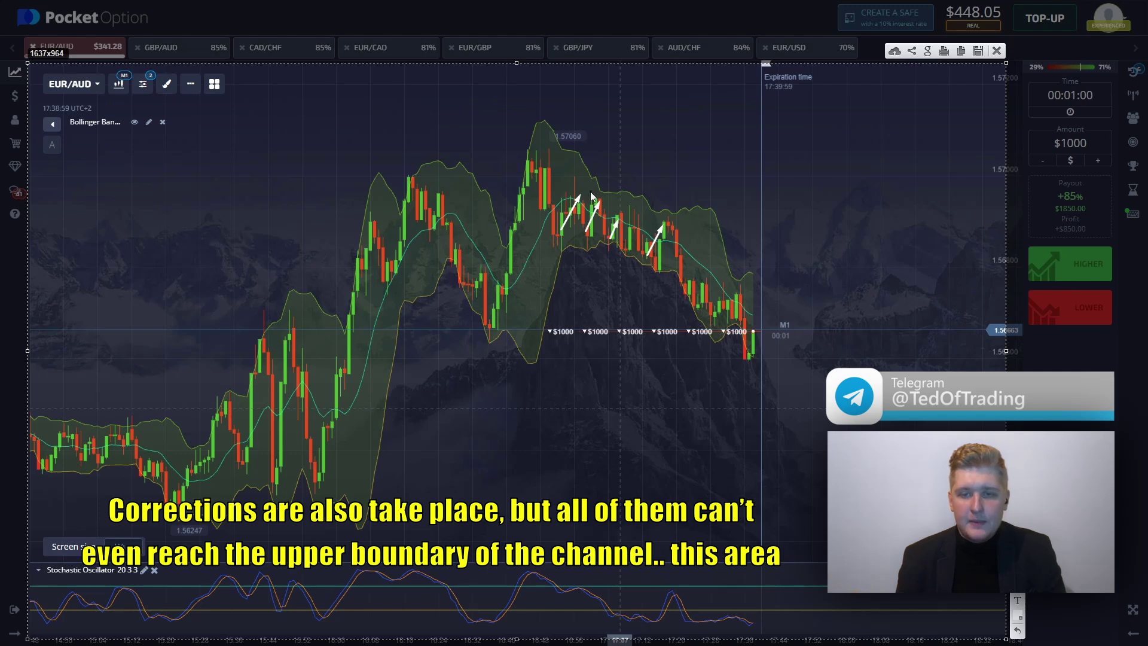
- Outline the area along the upper Bollinger band above the corrections, and frame the latest section of the Stochastic Oscillator
{"action": "left_click_drag", "start_coordinate": [590, 189], "coordinate": [678, 227]}
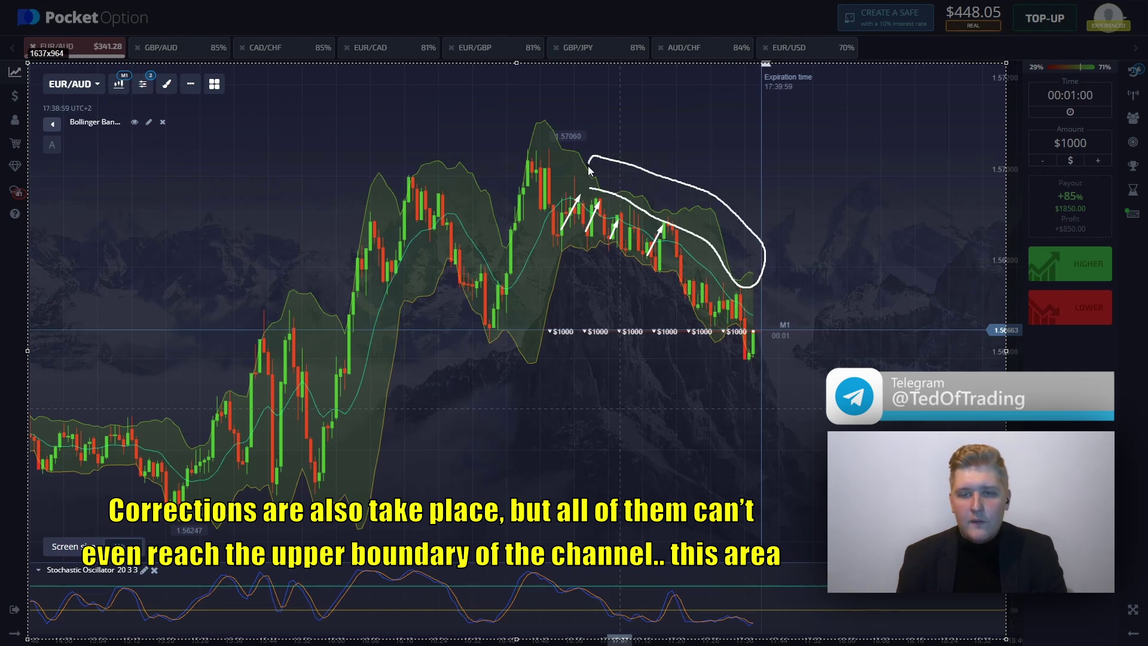
{"action": "left_click_drag", "start_coordinate": [588, 170], "coordinate": [592, 190]}
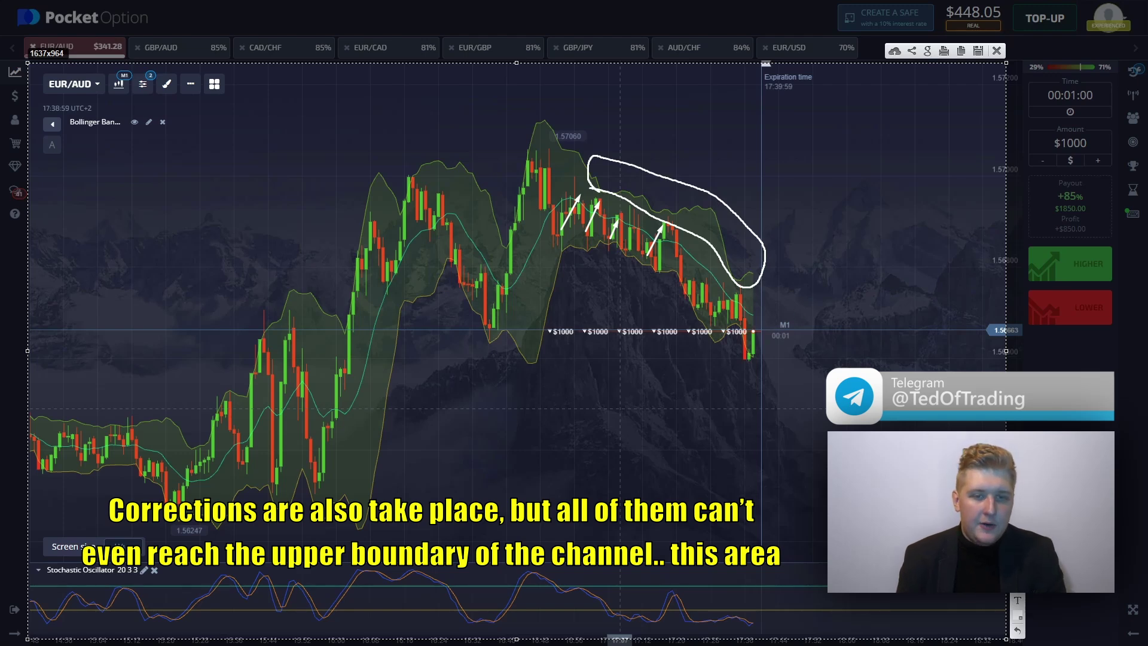
{"action": "left_click_drag", "start_coordinate": [688, 631], "coordinate": [849, 611]}
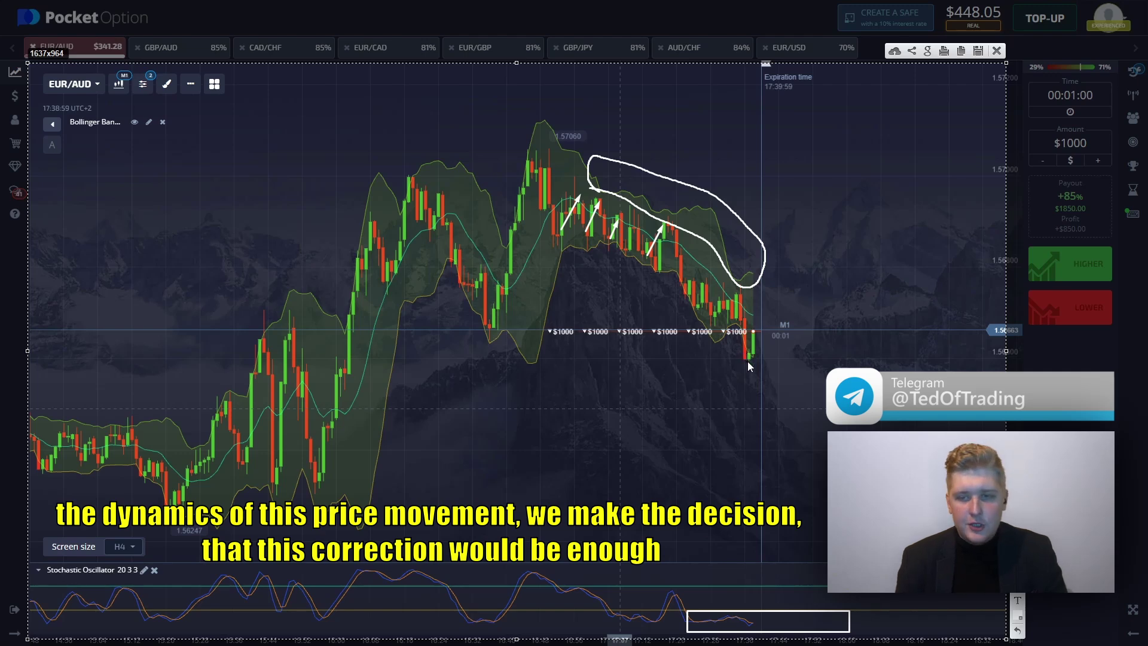
- Mark the latest EUR/AUD pullback and the previous low's price level with a long horizontal frame, and close the capture
{"action": "left_click_drag", "start_coordinate": [746, 362], "coordinate": [764, 332]}
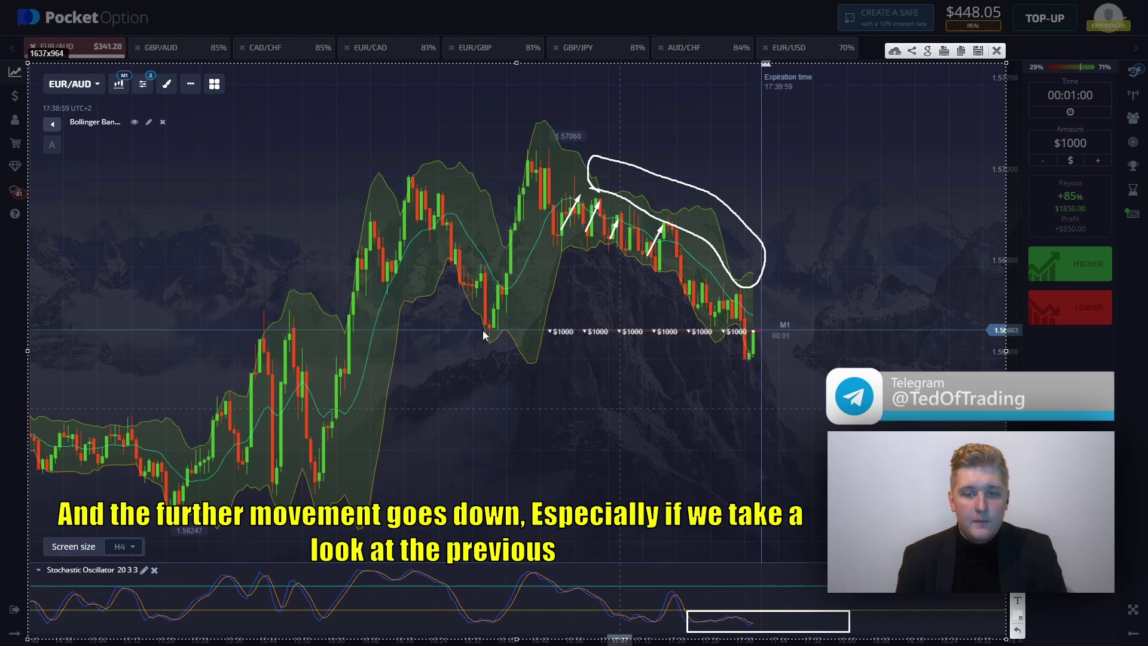
{"action": "left_click_drag", "start_coordinate": [348, 326], "coordinate": [806, 341]}
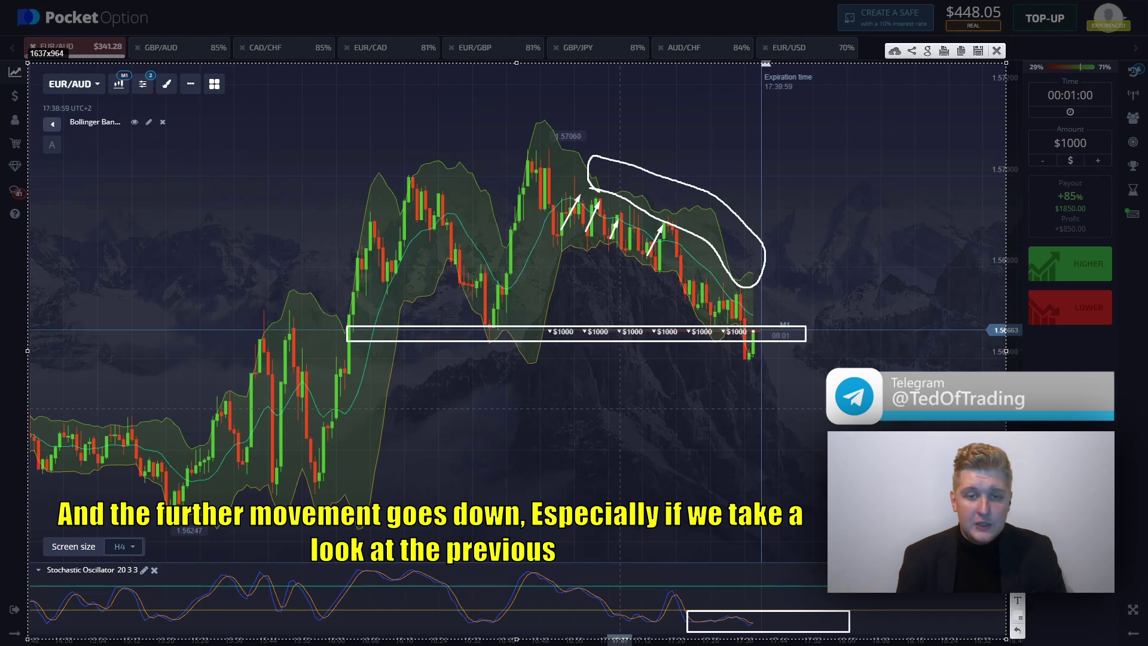
{"action": "mouse_move", "coordinate": [742, 357]}
{"action": "left_mouse_down"}
{"action": "mouse_move", "coordinate": [764, 363]}
{"action": "mouse_move", "coordinate": [742, 356]}
{"action": "mouse_move", "coordinate": [767, 336]}
{"action": "mouse_move", "coordinate": [824, 436]}
{"action": "left_mouse_up"}
{"action": "left_click", "coordinate": [996, 50]}
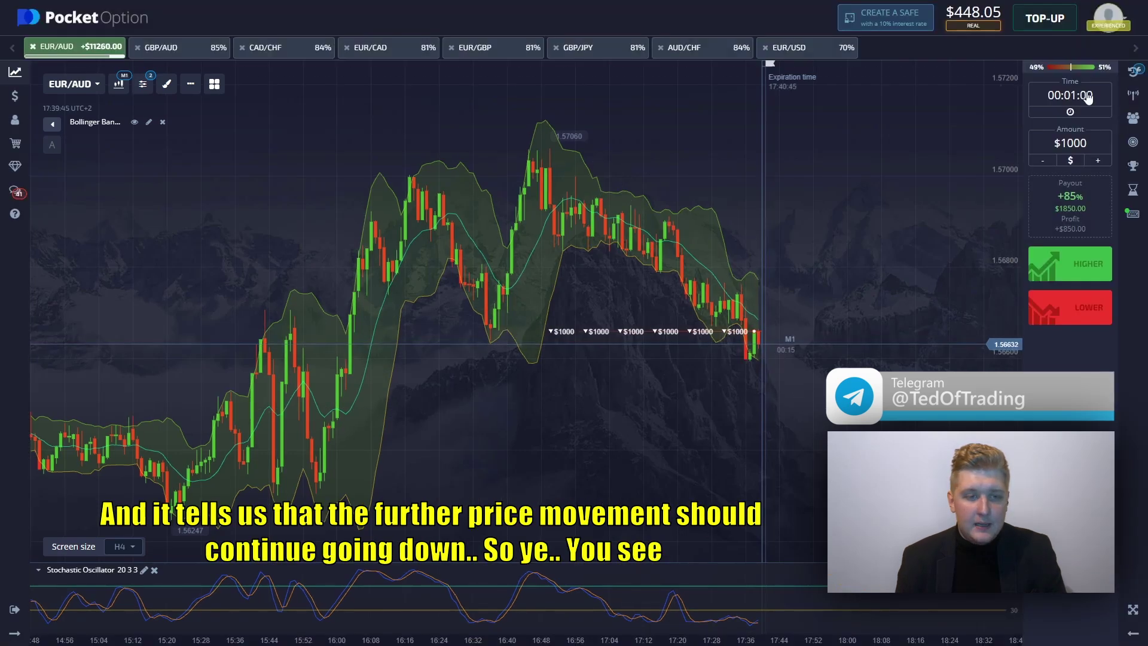
- Follow the six EUR/AUD trades in the opened trades list until they close, and review the chart
{"action": "left_click", "coordinate": [1133, 71]}
{"action": "scroll", "coordinate": [626, 318], "scroll_direction": "up", "scroll_amount": 5}
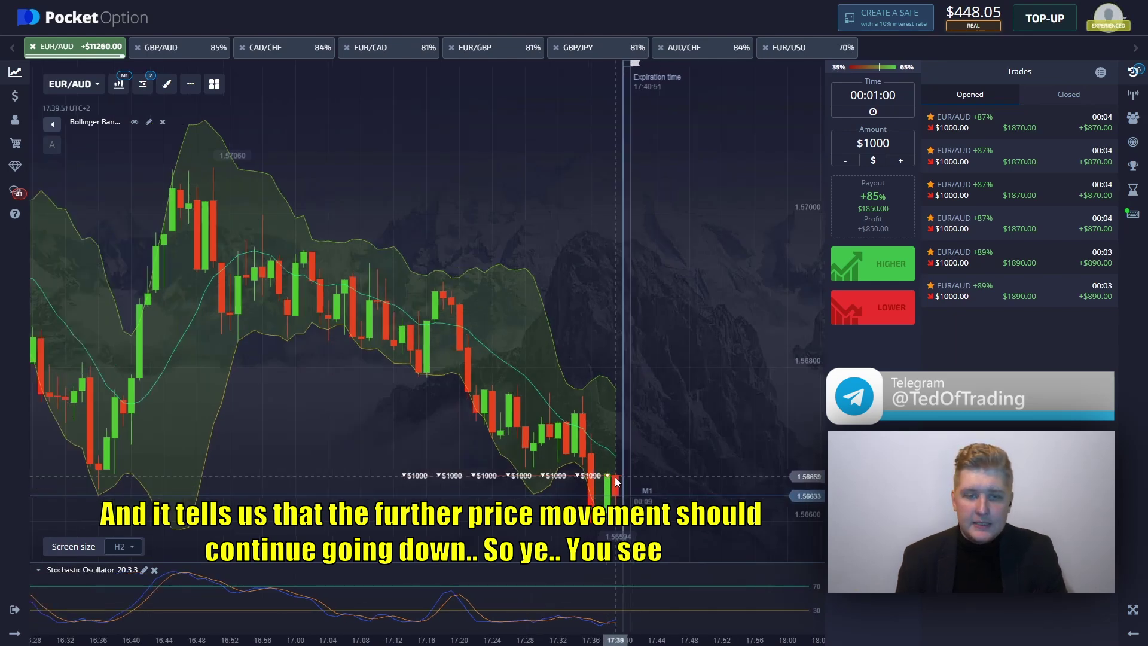
{"action": "scroll", "coordinate": [608, 478], "scroll_direction": "down", "scroll_amount": 5}
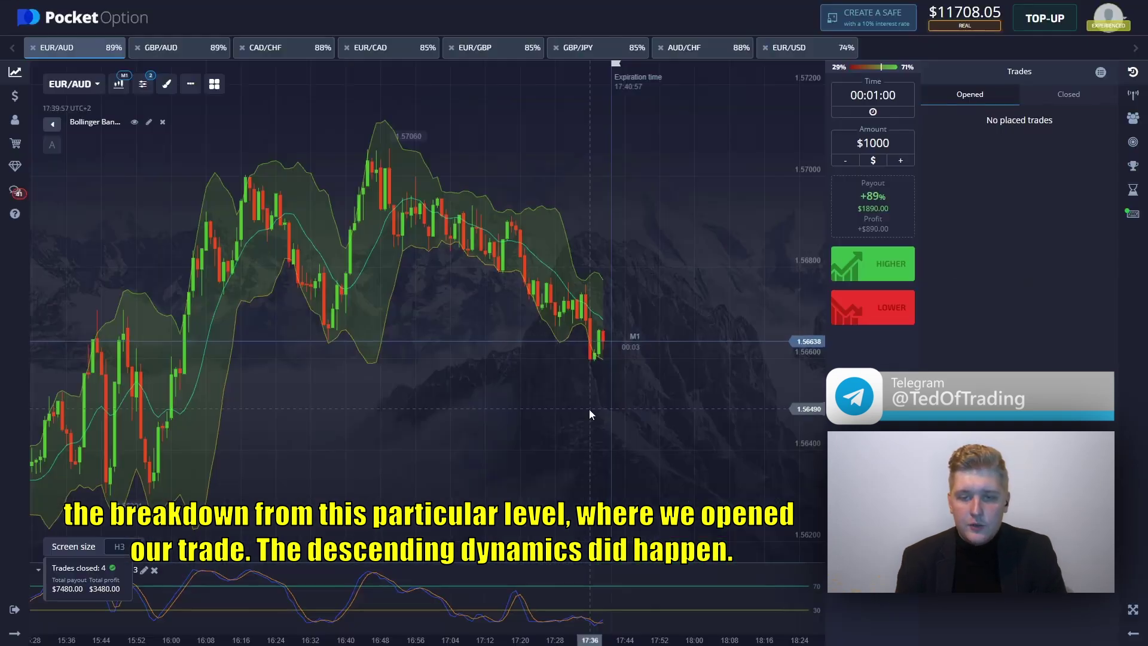
{"action": "left_click", "coordinate": [1139, 82]}
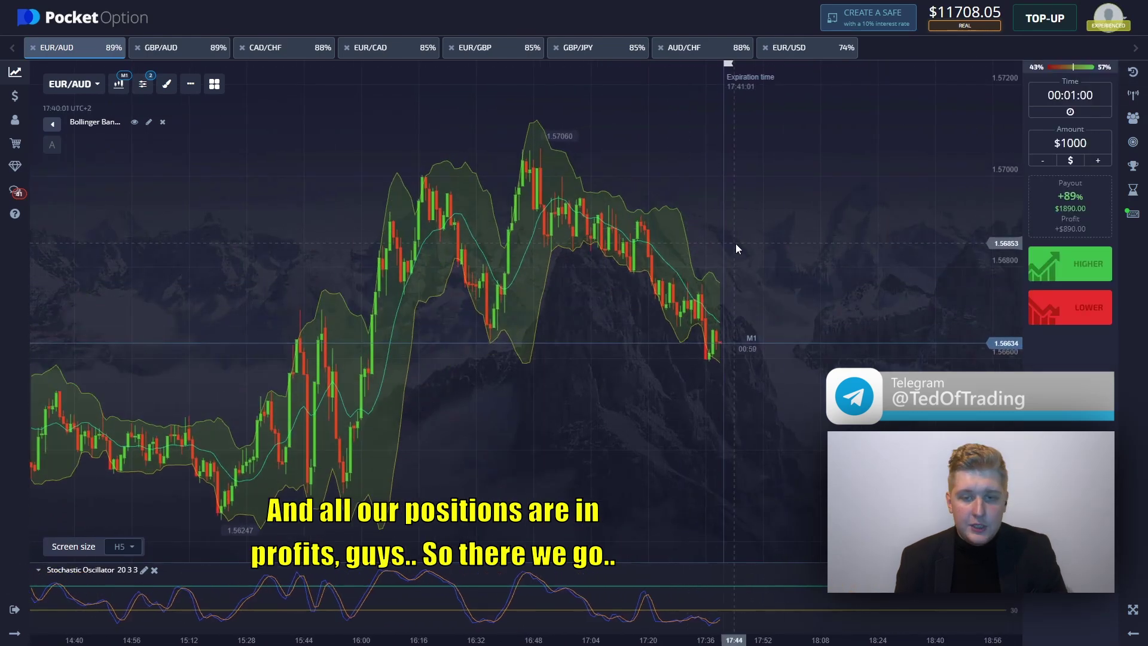
{"action": "left_click_drag", "start_coordinate": [745, 230], "coordinate": [801, 221]}
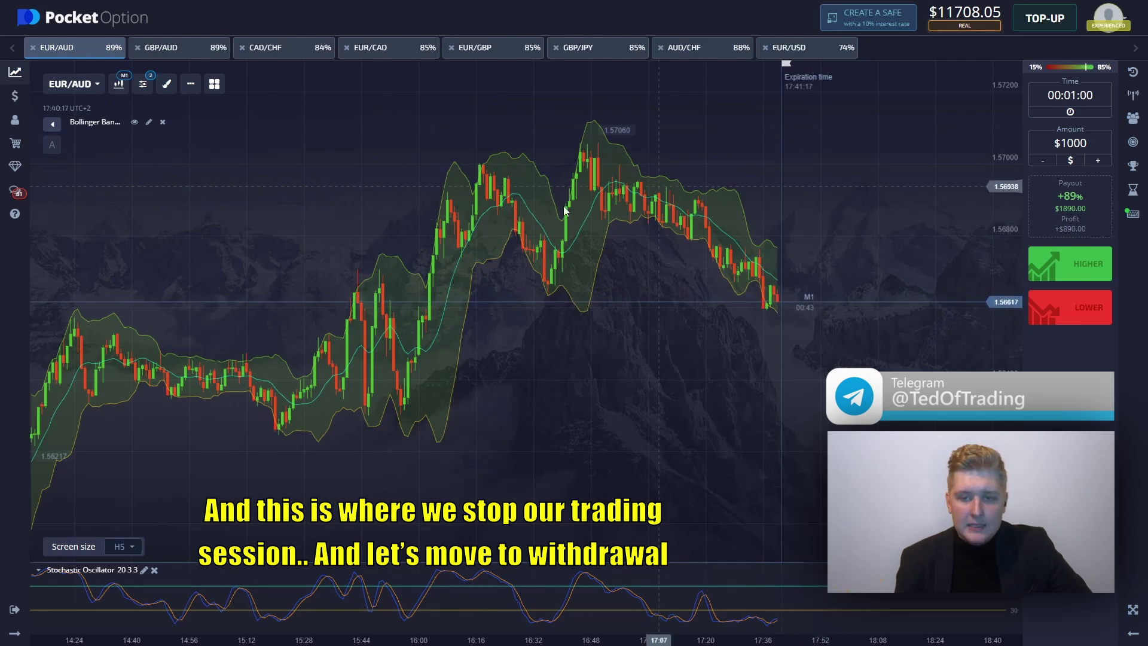
- Open the withdrawal form and choose Tether (USDT) as the payment method
{"action": "left_click", "coordinate": [15, 96]}
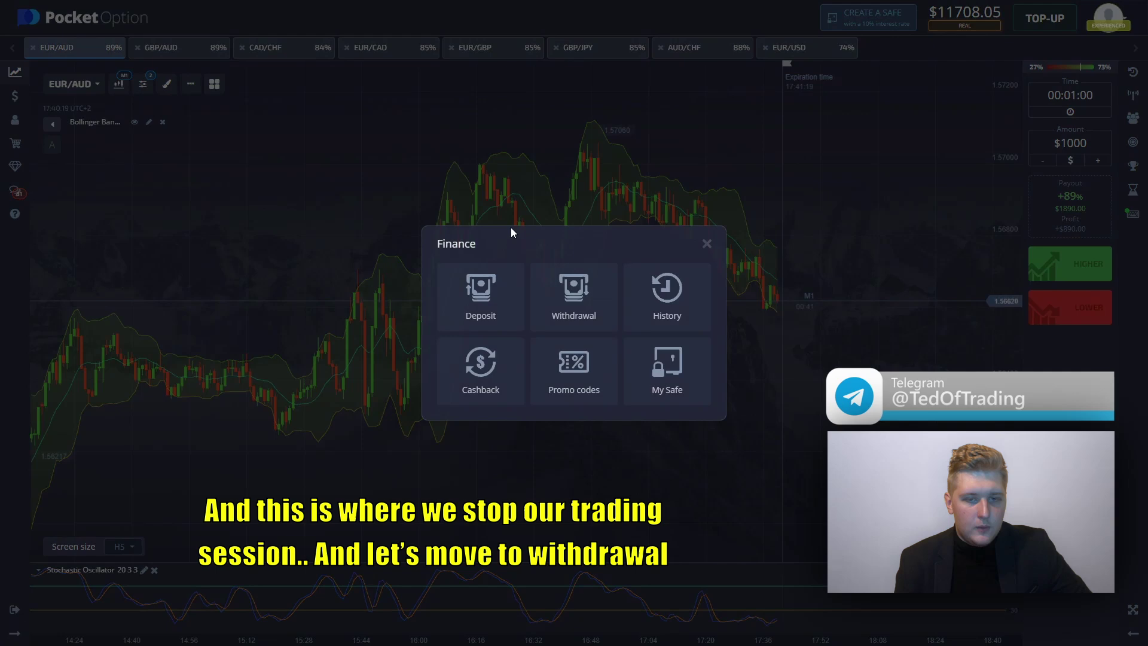
{"action": "left_click", "coordinate": [590, 297]}
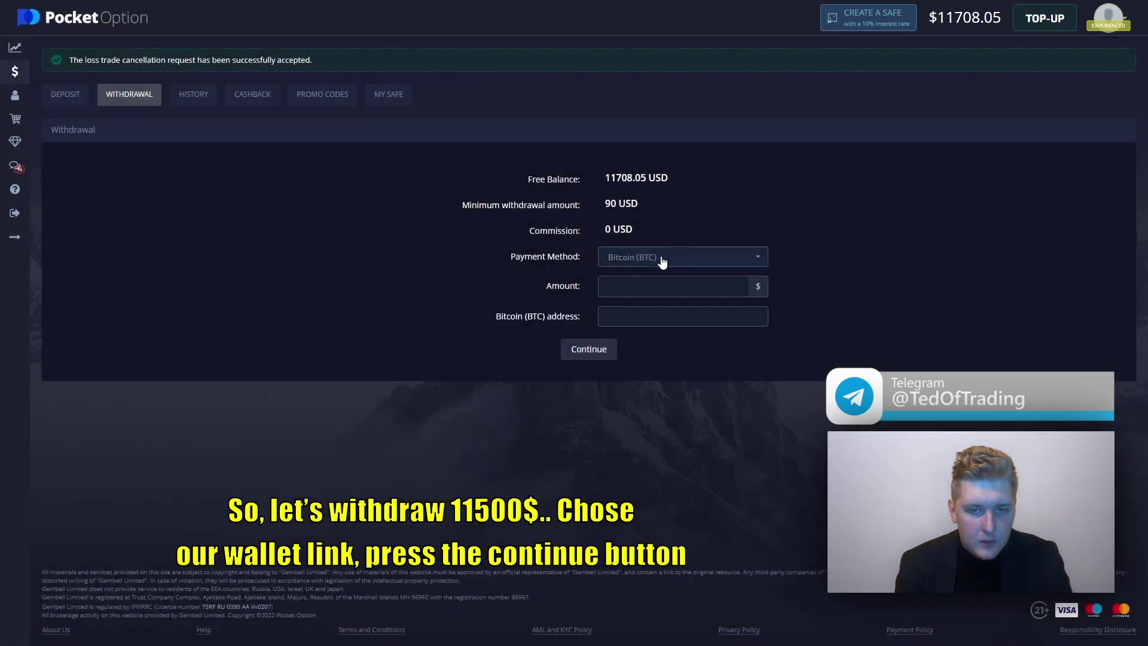
{"action": "left_click", "coordinate": [661, 257]}
{"action": "left_click", "coordinate": [628, 306]}
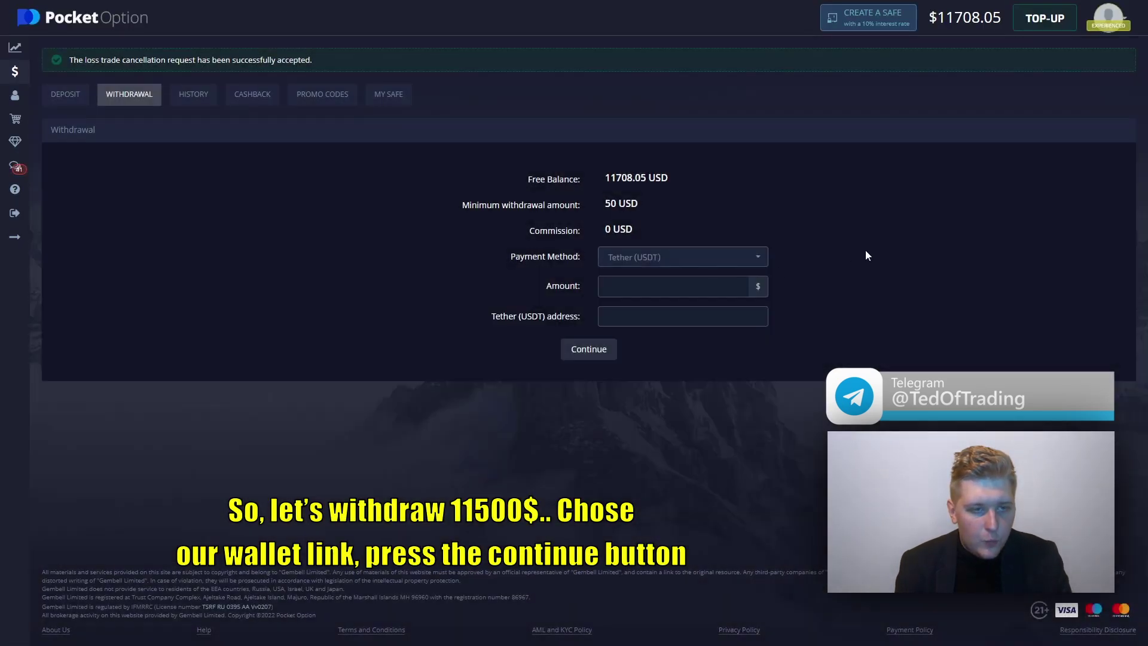
- Set the withdrawal amount to 11500 USD, fill in the Tether wallet address, submit the request, and return to the trading page
{"action": "left_click", "coordinate": [649, 291]}
{"action": "type", "text": "11500"}
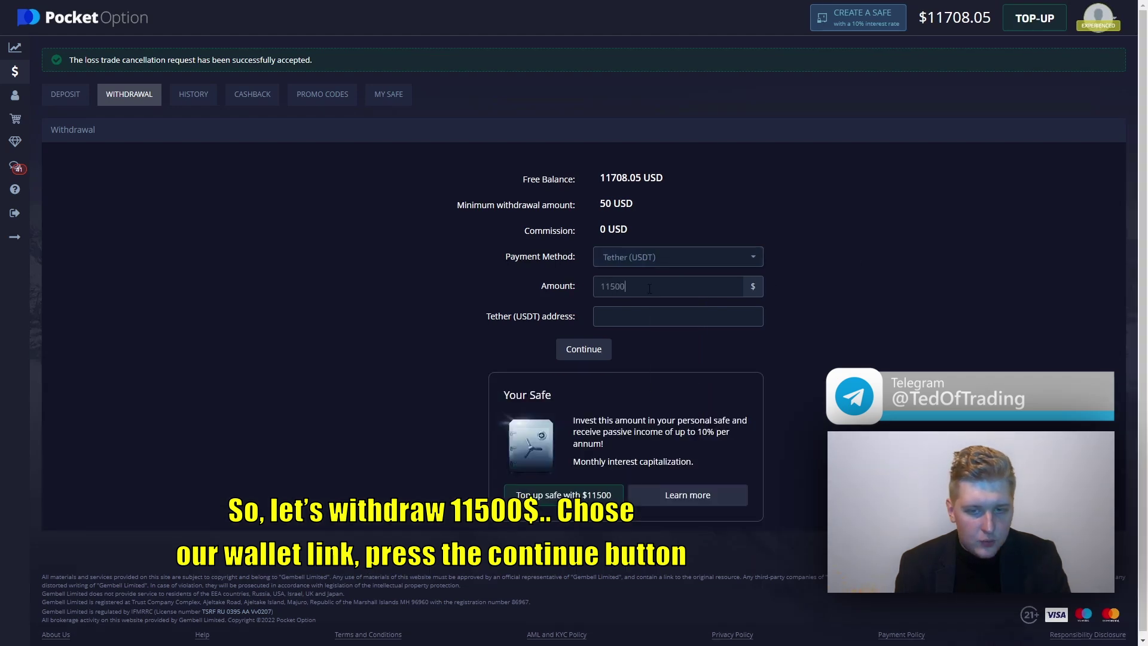
{"action": "left_click", "coordinate": [657, 316]}
{"action": "left_click", "coordinate": [664, 344]}
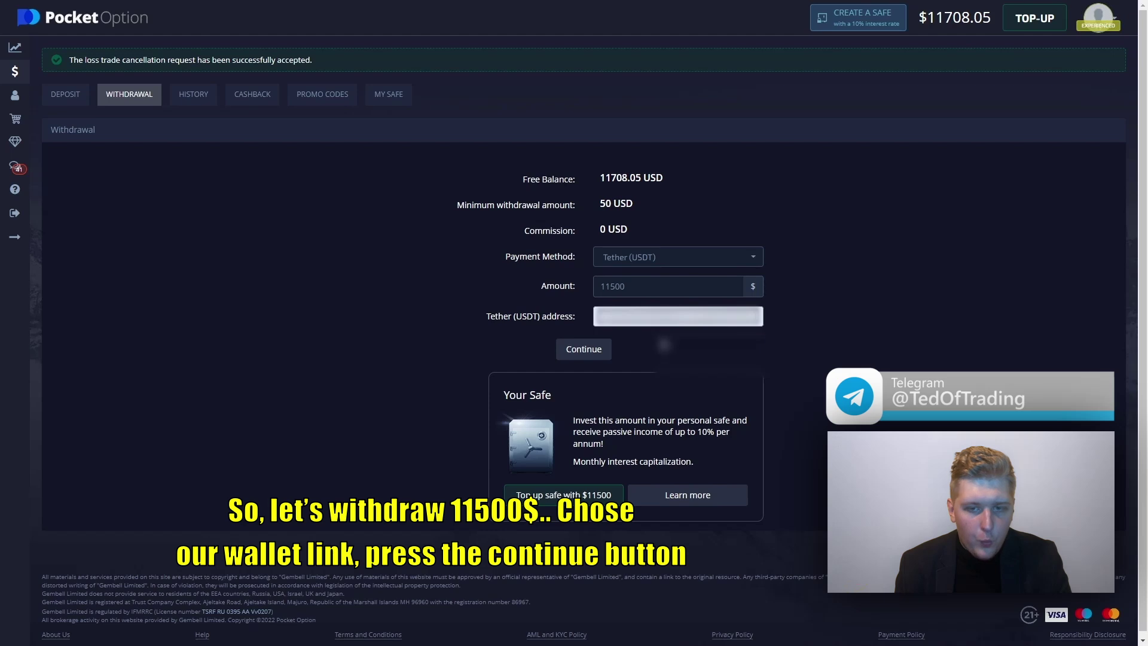
{"action": "left_click", "coordinate": [586, 349]}
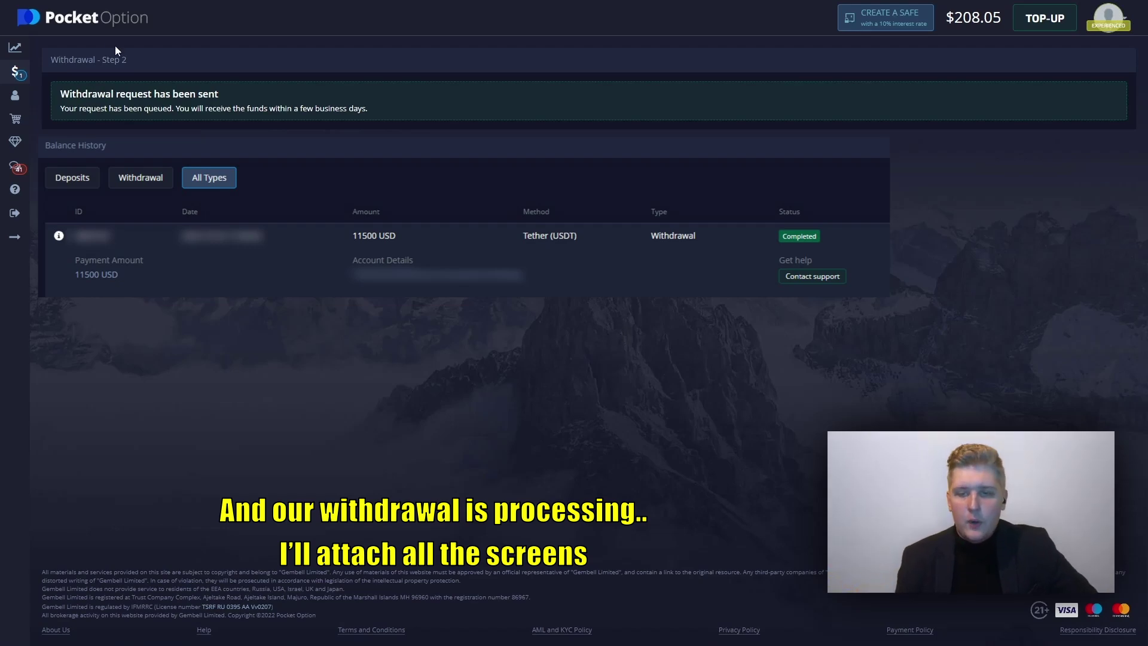
{"action": "left_click", "coordinate": [103, 22]}
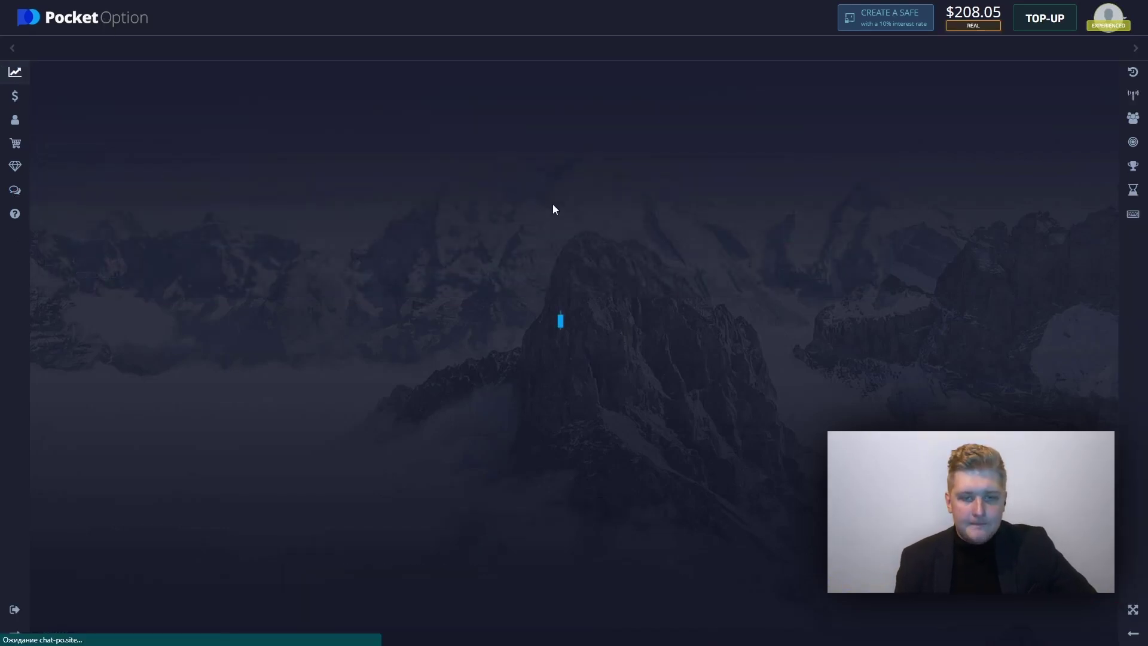